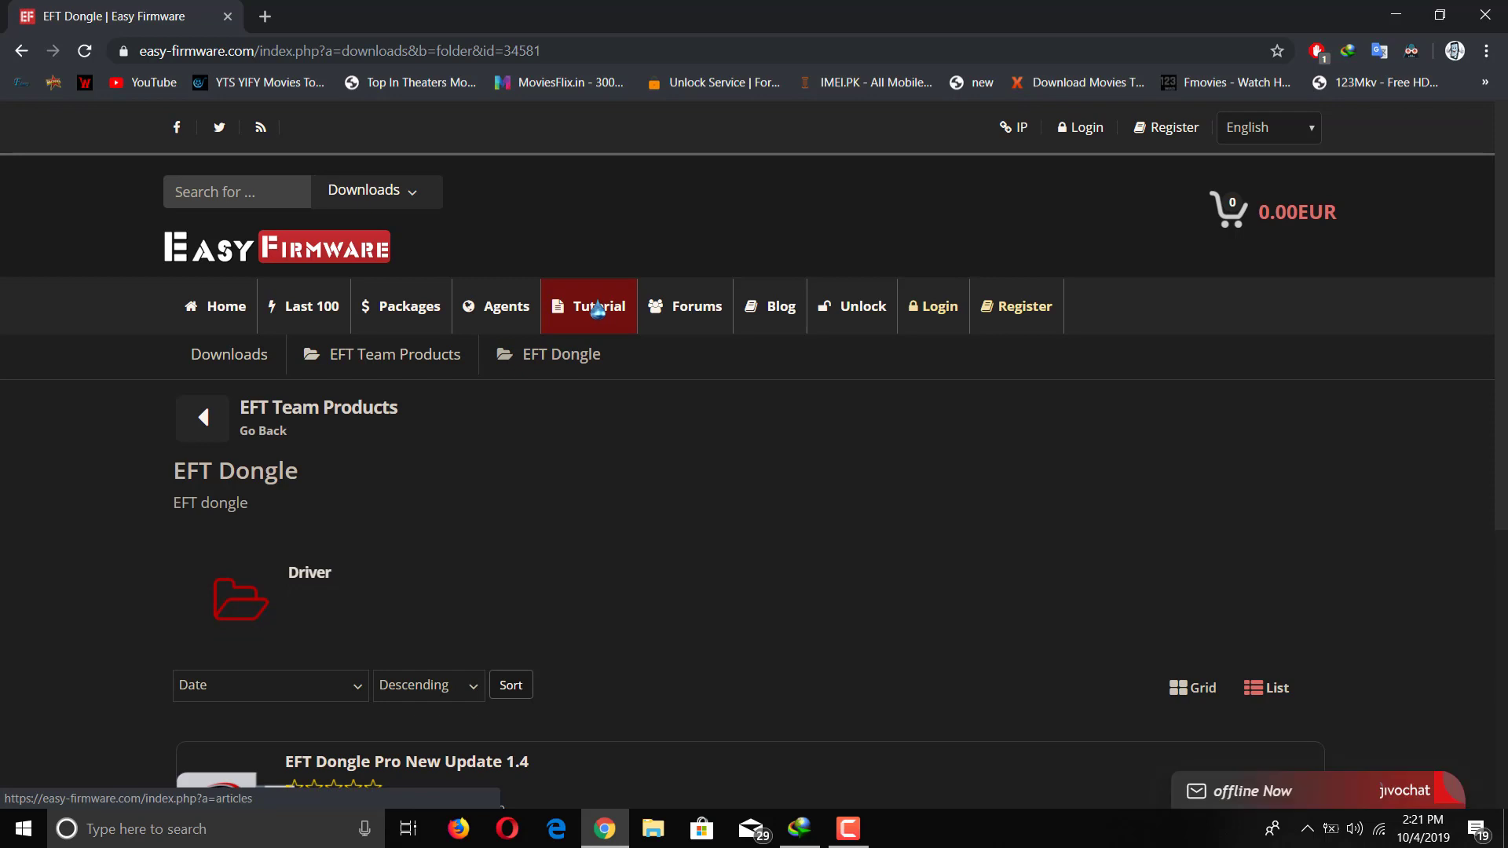
Step: Review the EFT Dongle downloads list, including Pro New Update 1.4, then minimize Chrome
scroll(754, 440, down, 5)
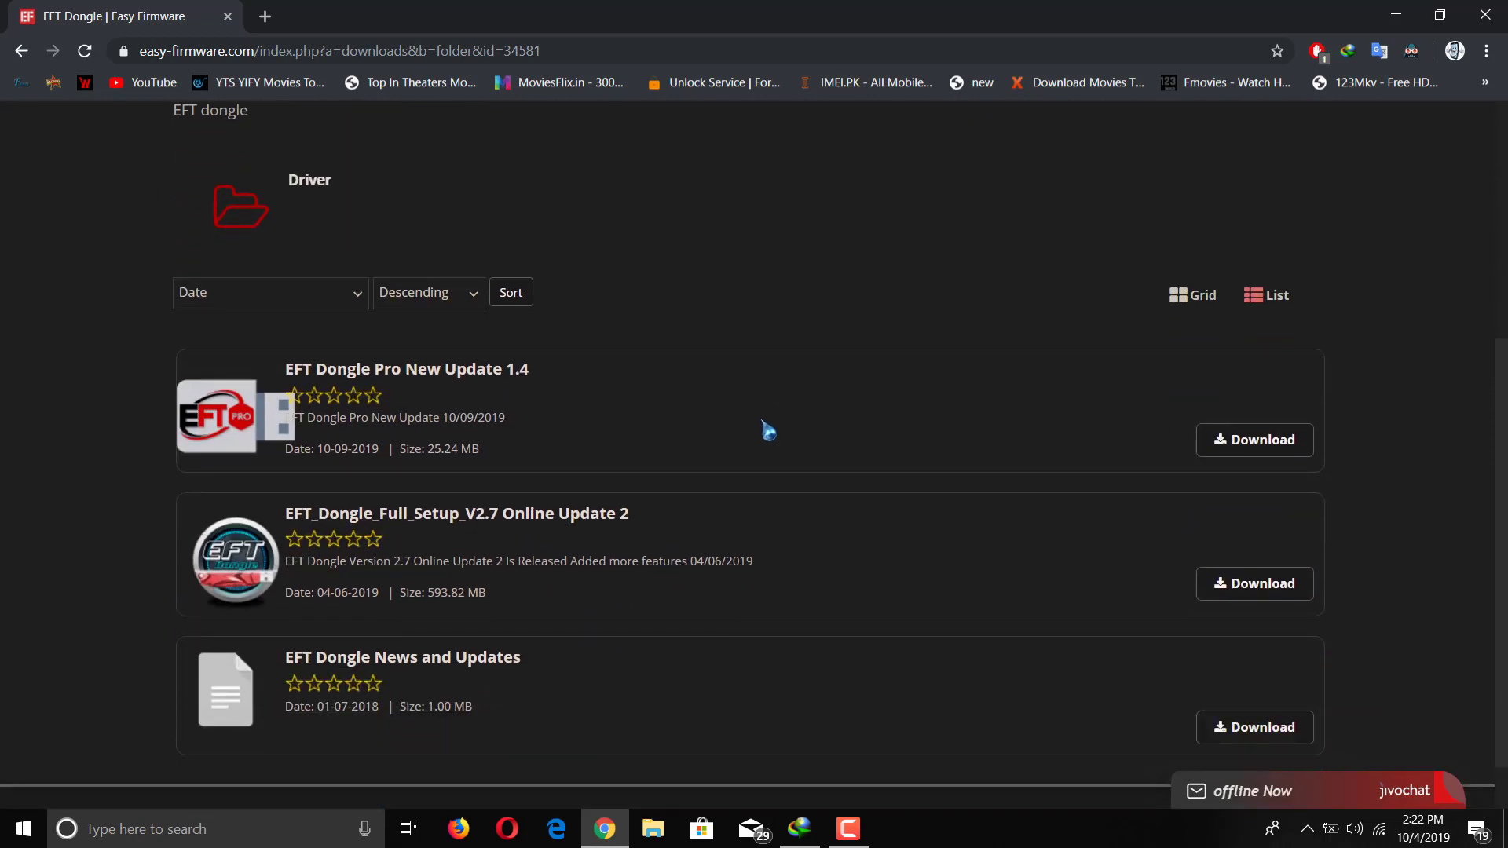
mouse_move(144, 338)
mouse_down()
mouse_move(589, 471)
mouse_move(726, 699)
mouse_move(819, 762)
mouse_move(800, 745)
mouse_up()
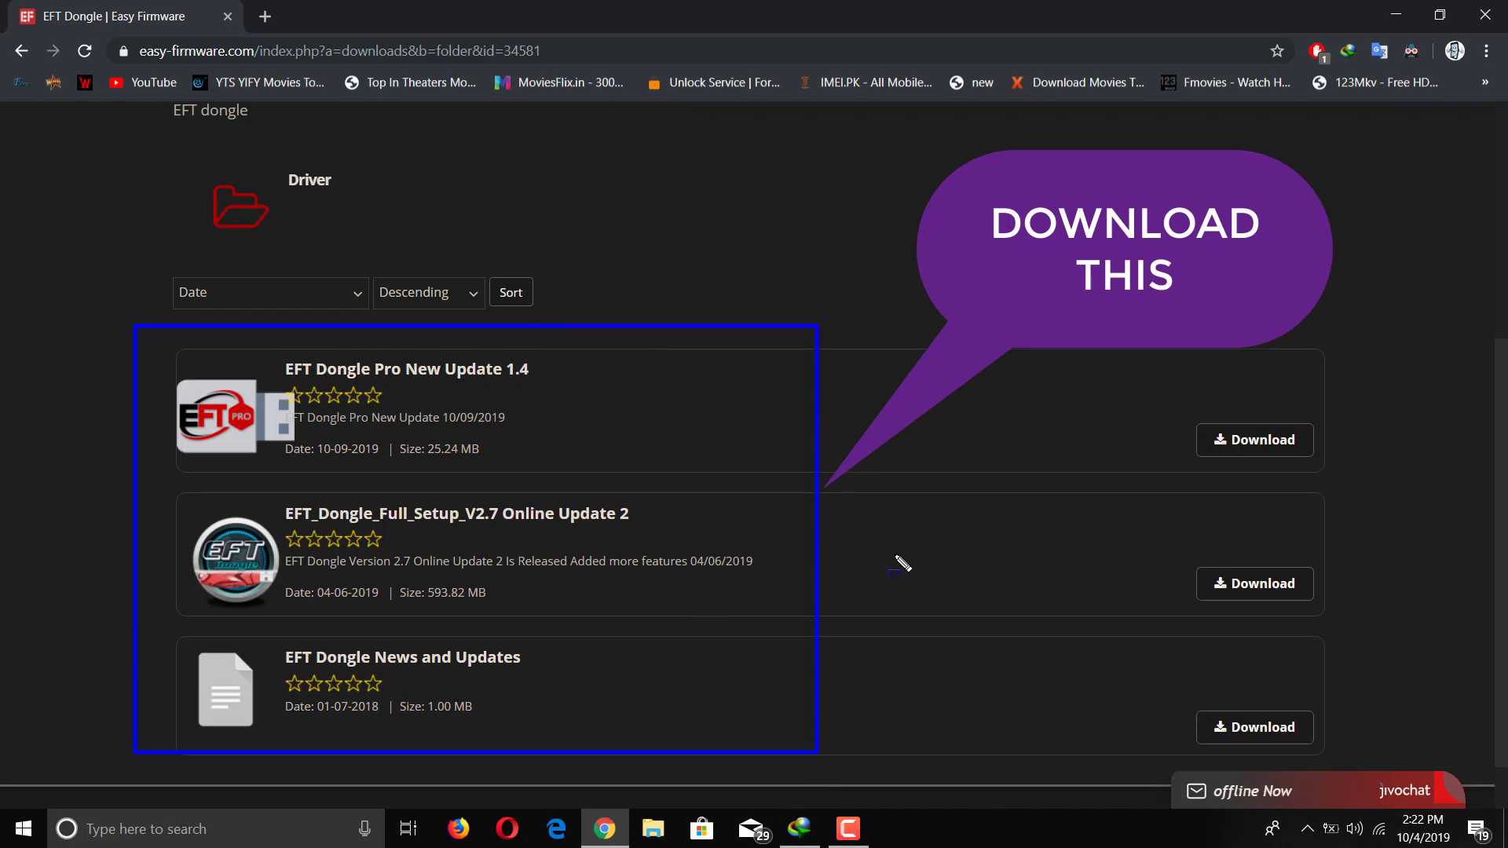
click(1396, 14)
Step: Copy FTP_File_1.3.zip and update.7z from Internet Download Manager onto the desktop, then close IDM
click(806, 830)
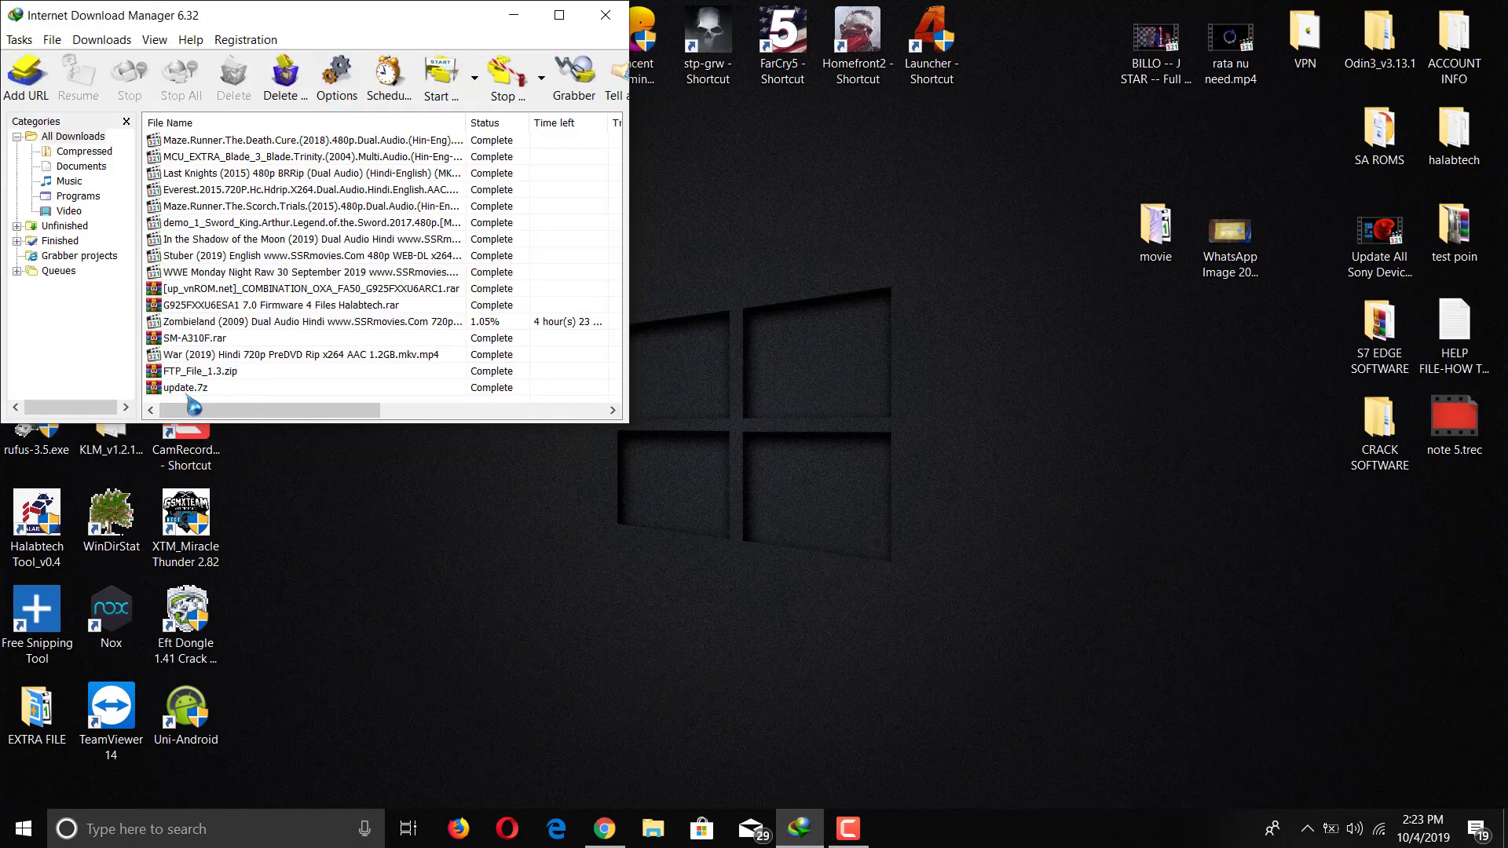
click(202, 372)
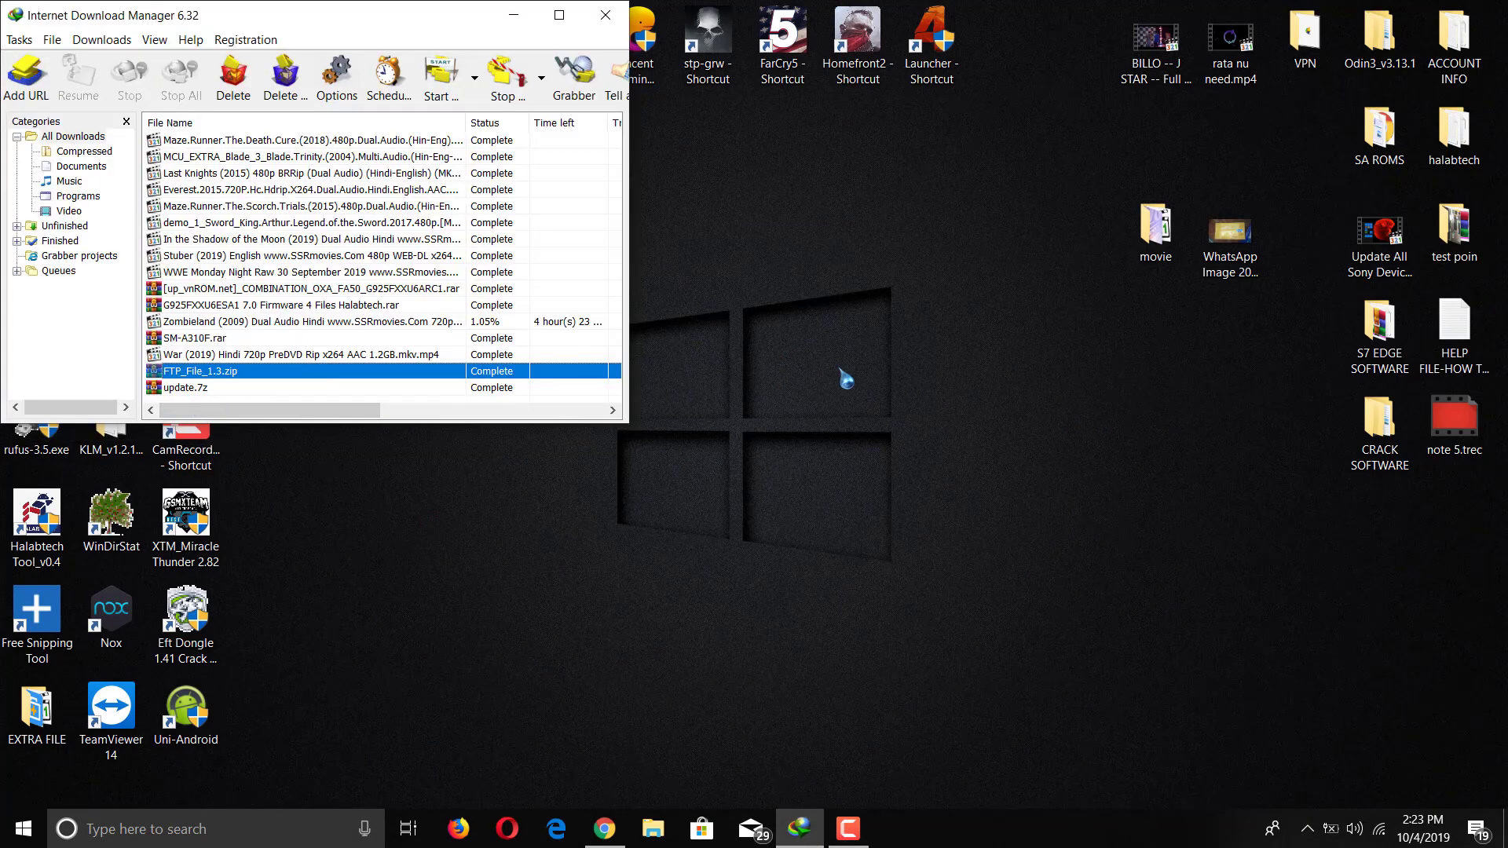
drag(980, 416, 976, 420)
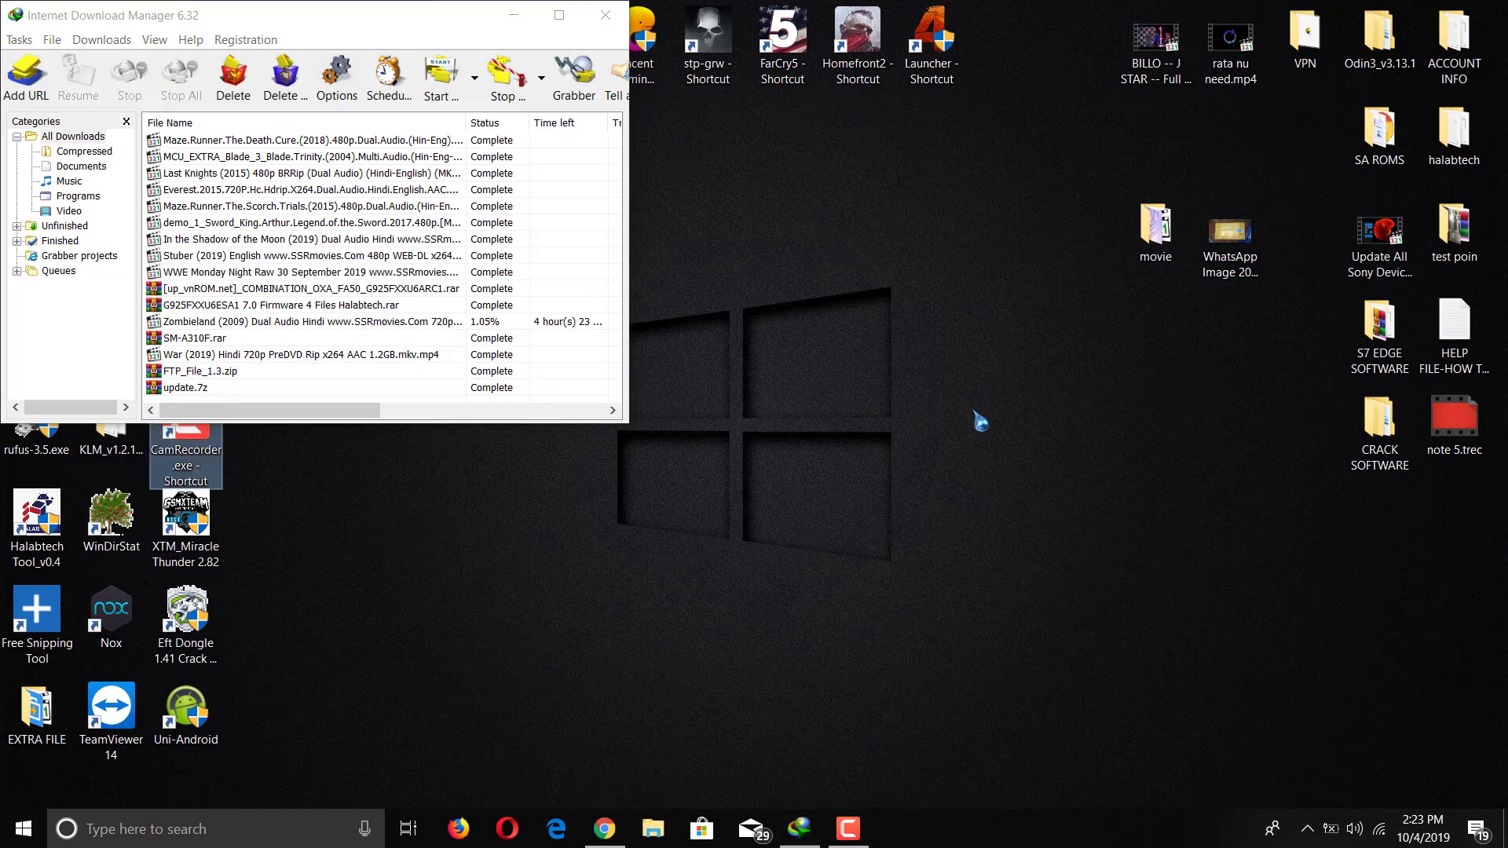
click(194, 388)
drag(1008, 450, 930, 336)
click(605, 15)
Step: Extract update.7z and FTP_File_1.3.zip into their own folders placed side by side
right_click(931, 336)
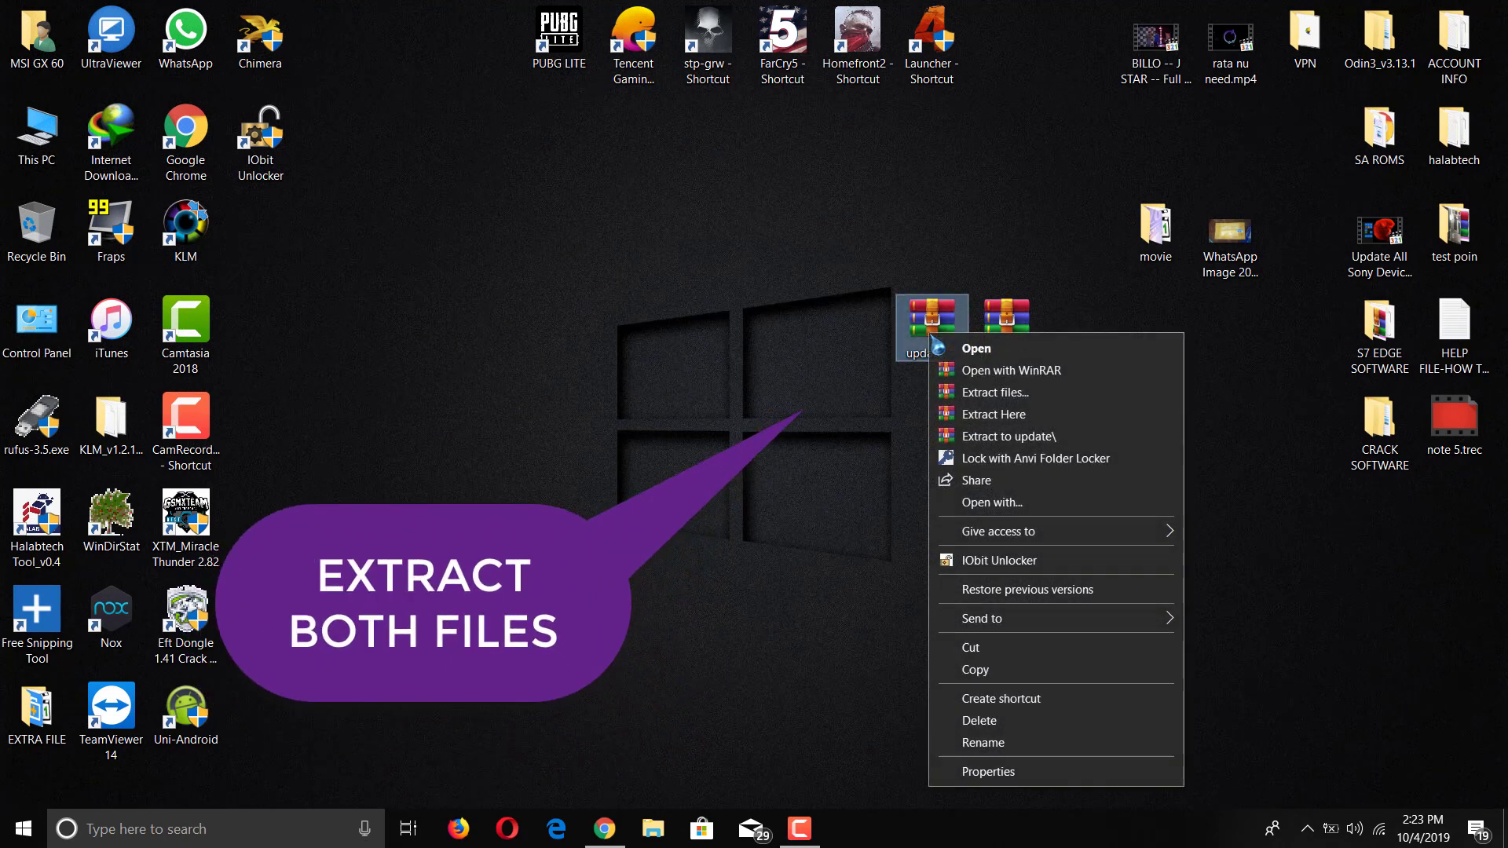
click(1011, 437)
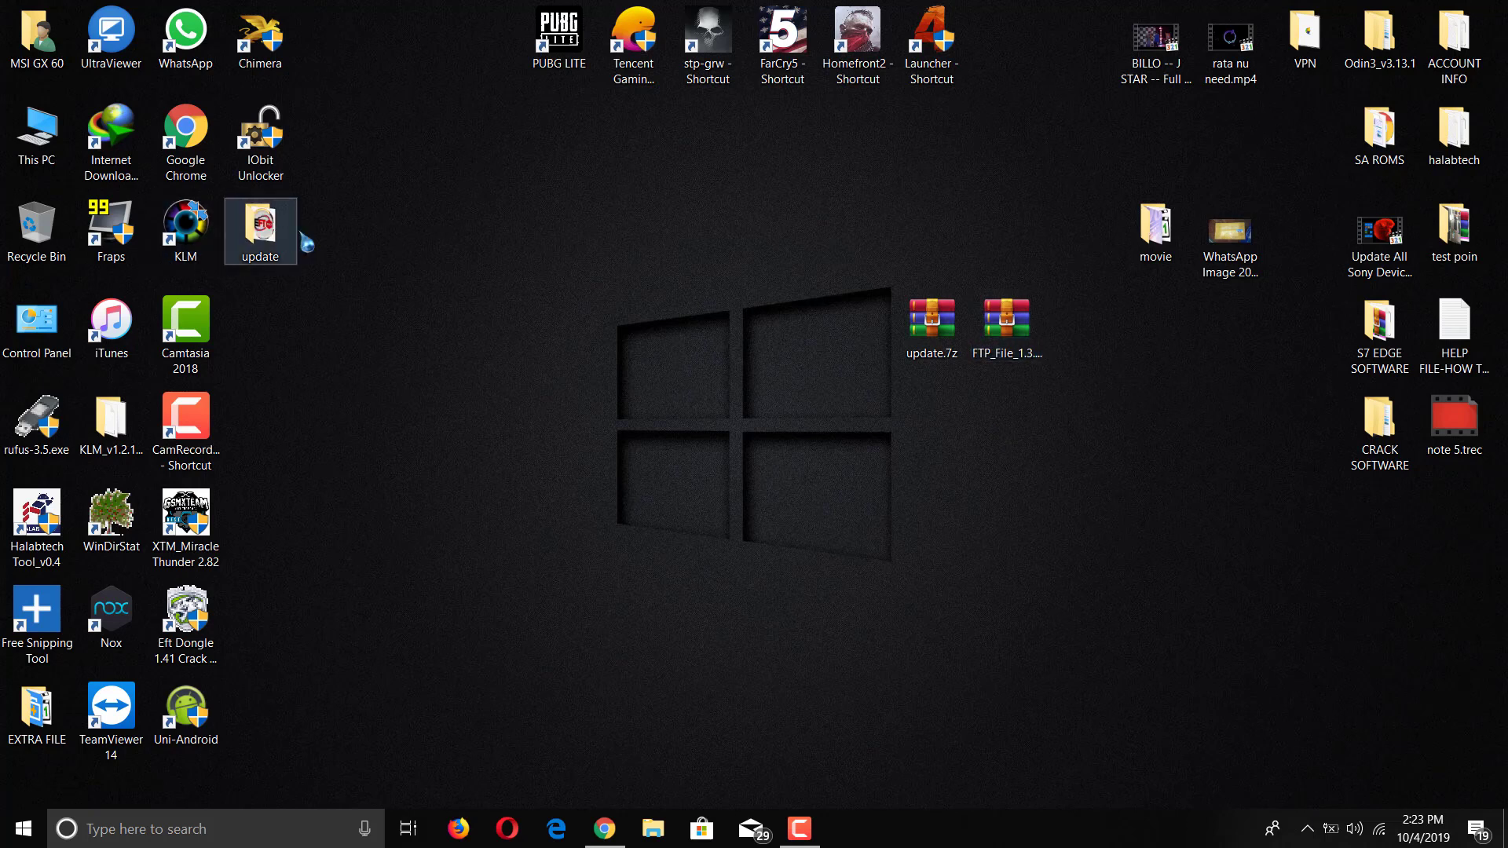
drag(292, 236, 974, 239)
right_click(1001, 328)
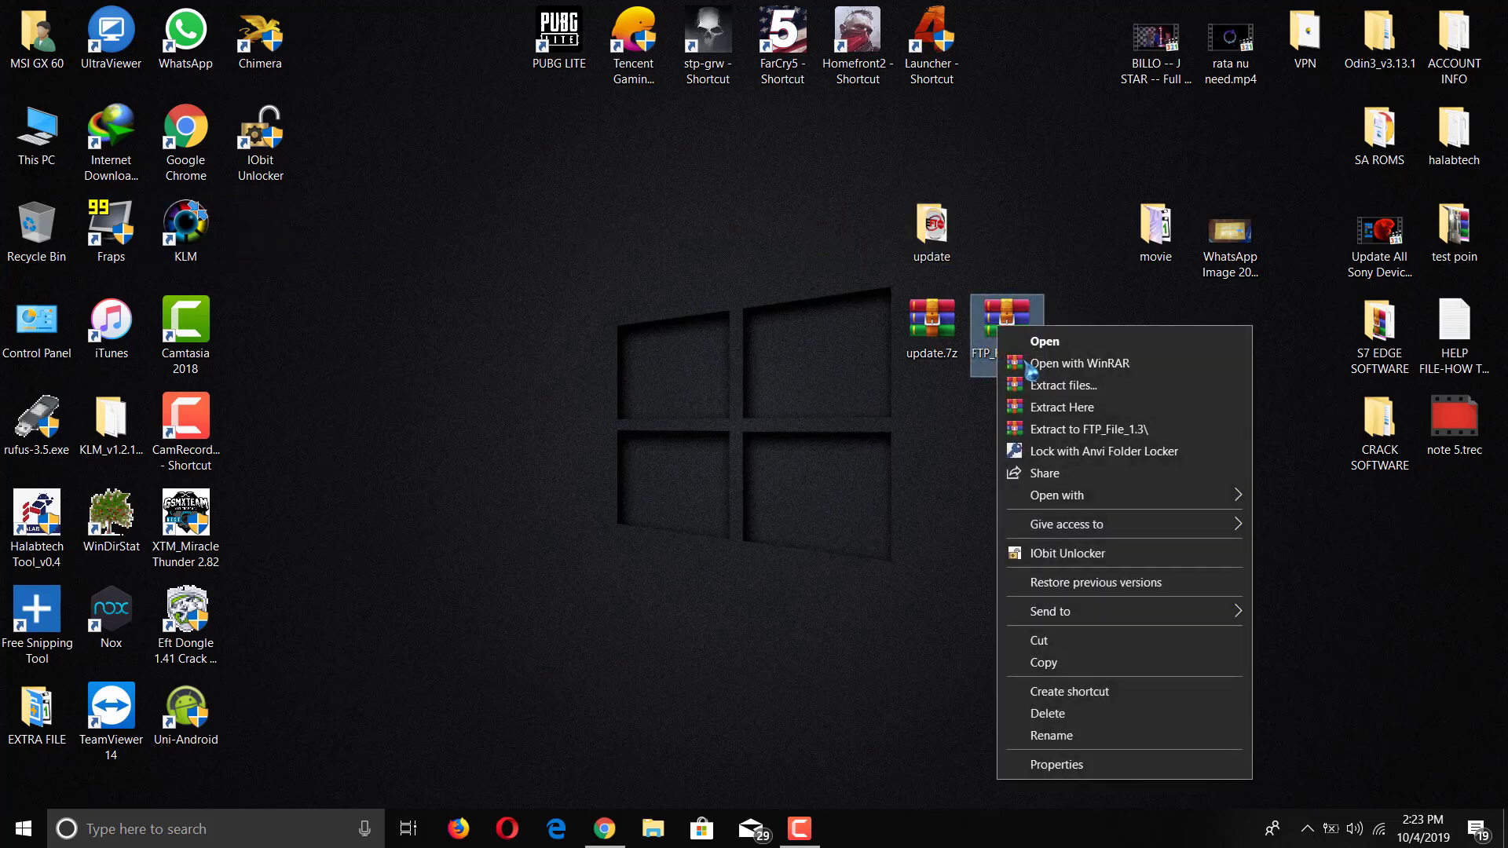
click(1045, 430)
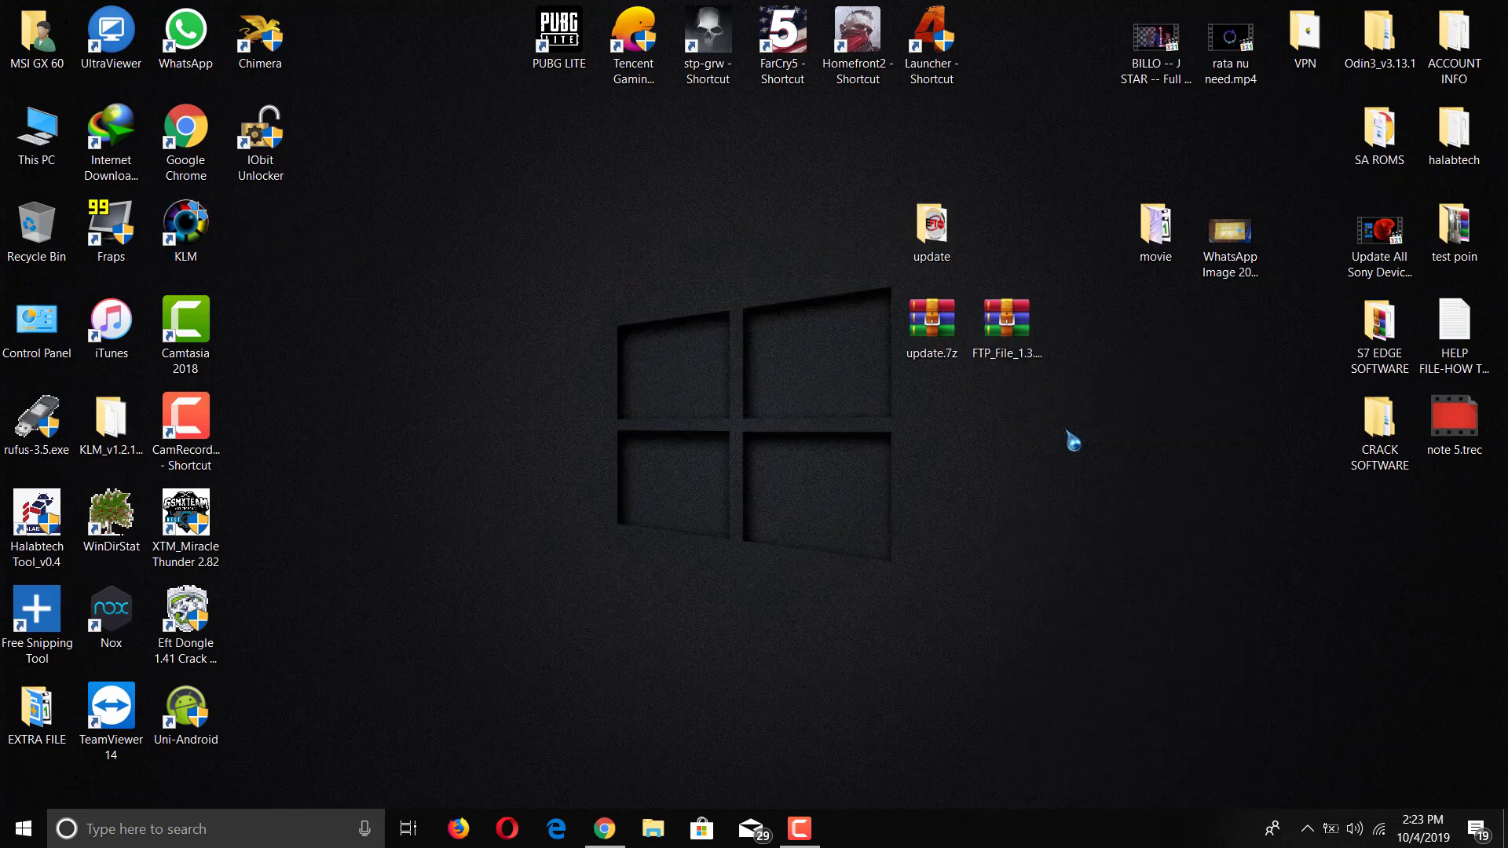
drag(260, 232, 1009, 239)
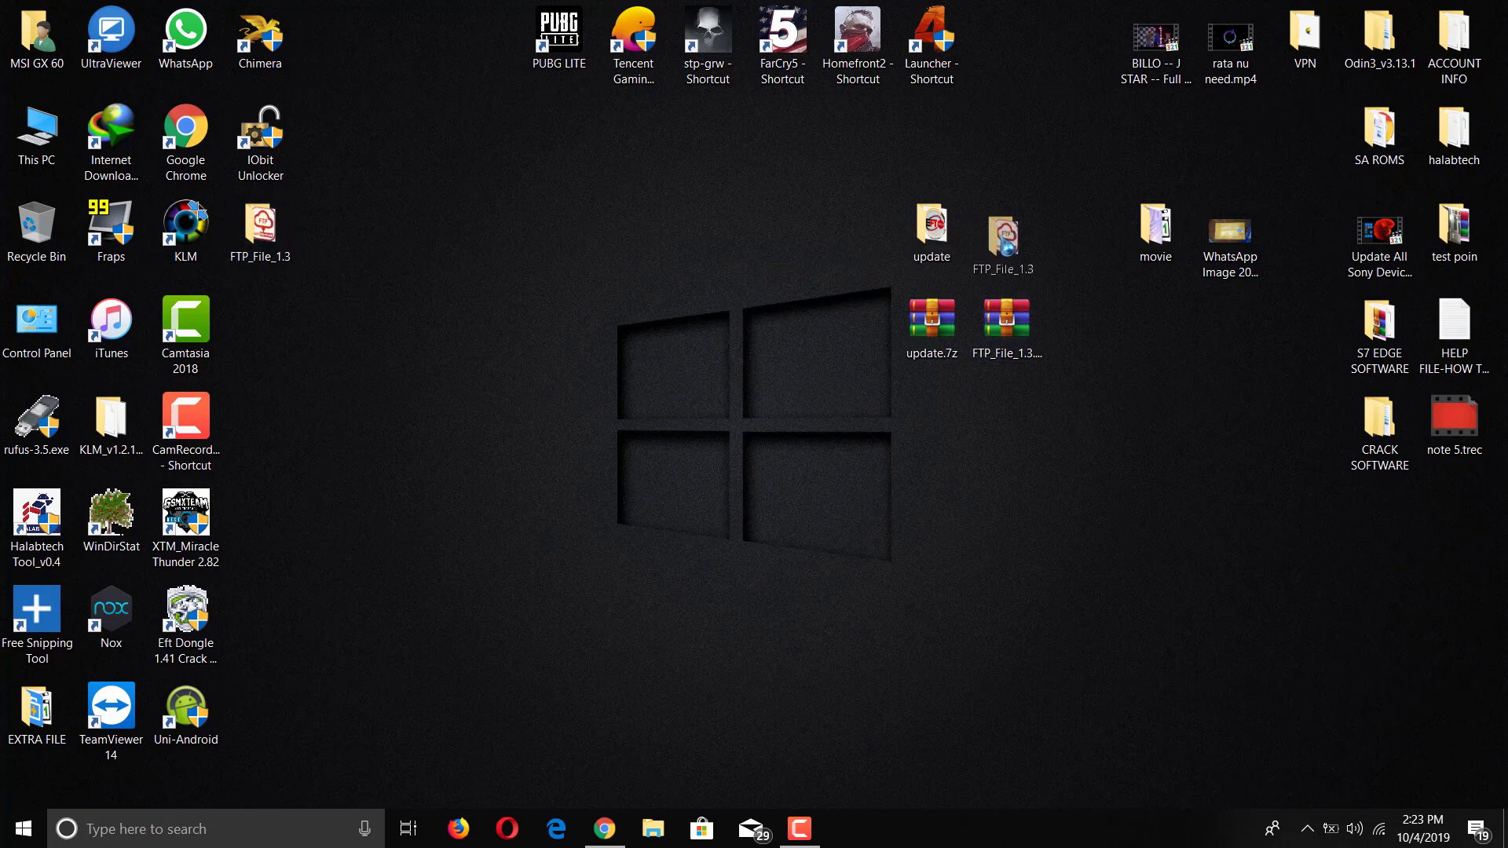
Step: Delete the two original archives into the Recycle Bin
click(894, 190)
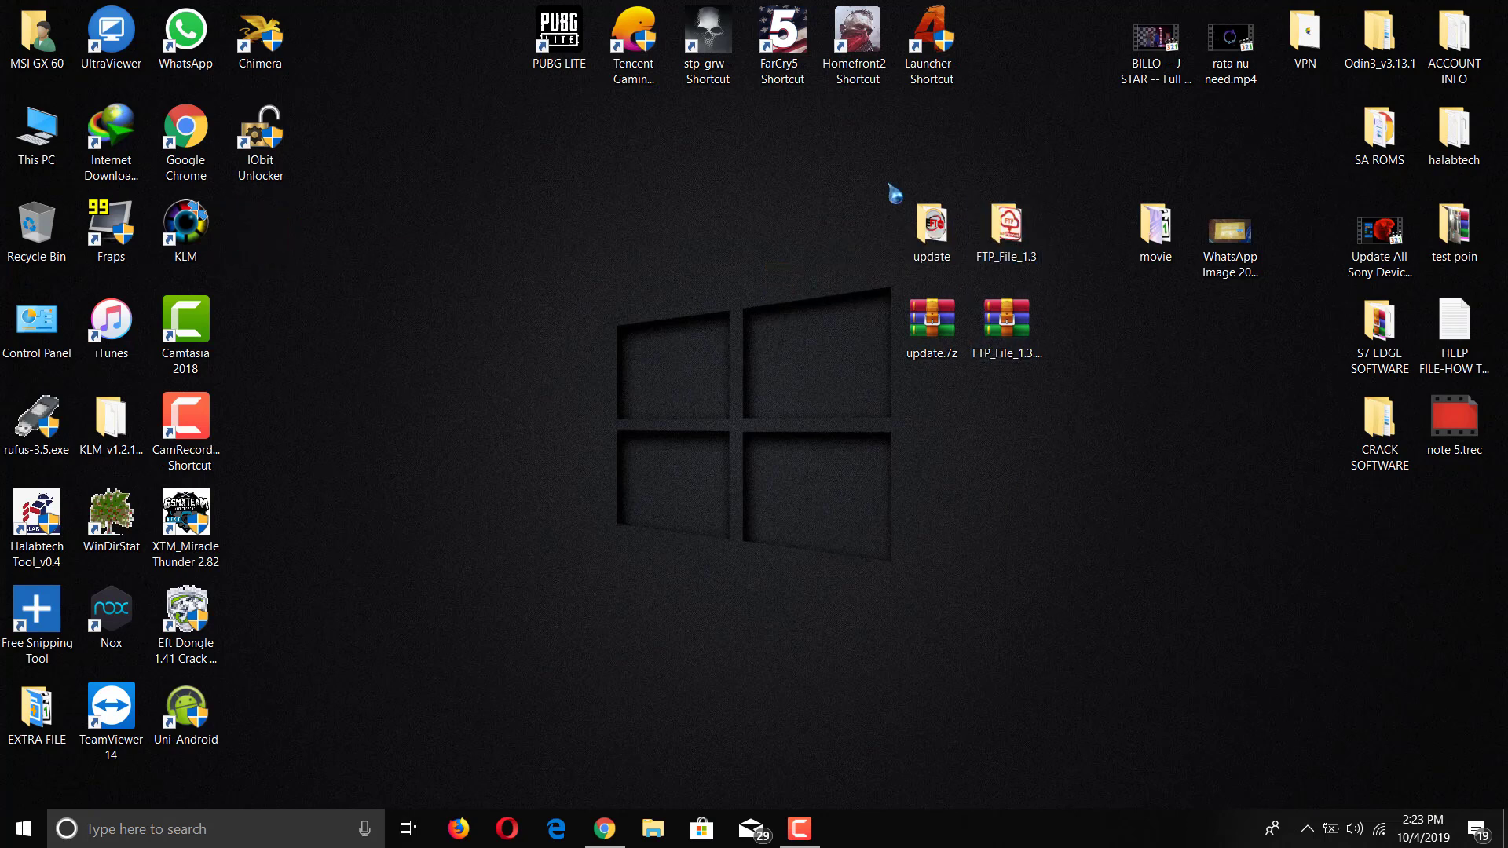
drag(887, 183, 1035, 388)
key(ctrl+shift+d)
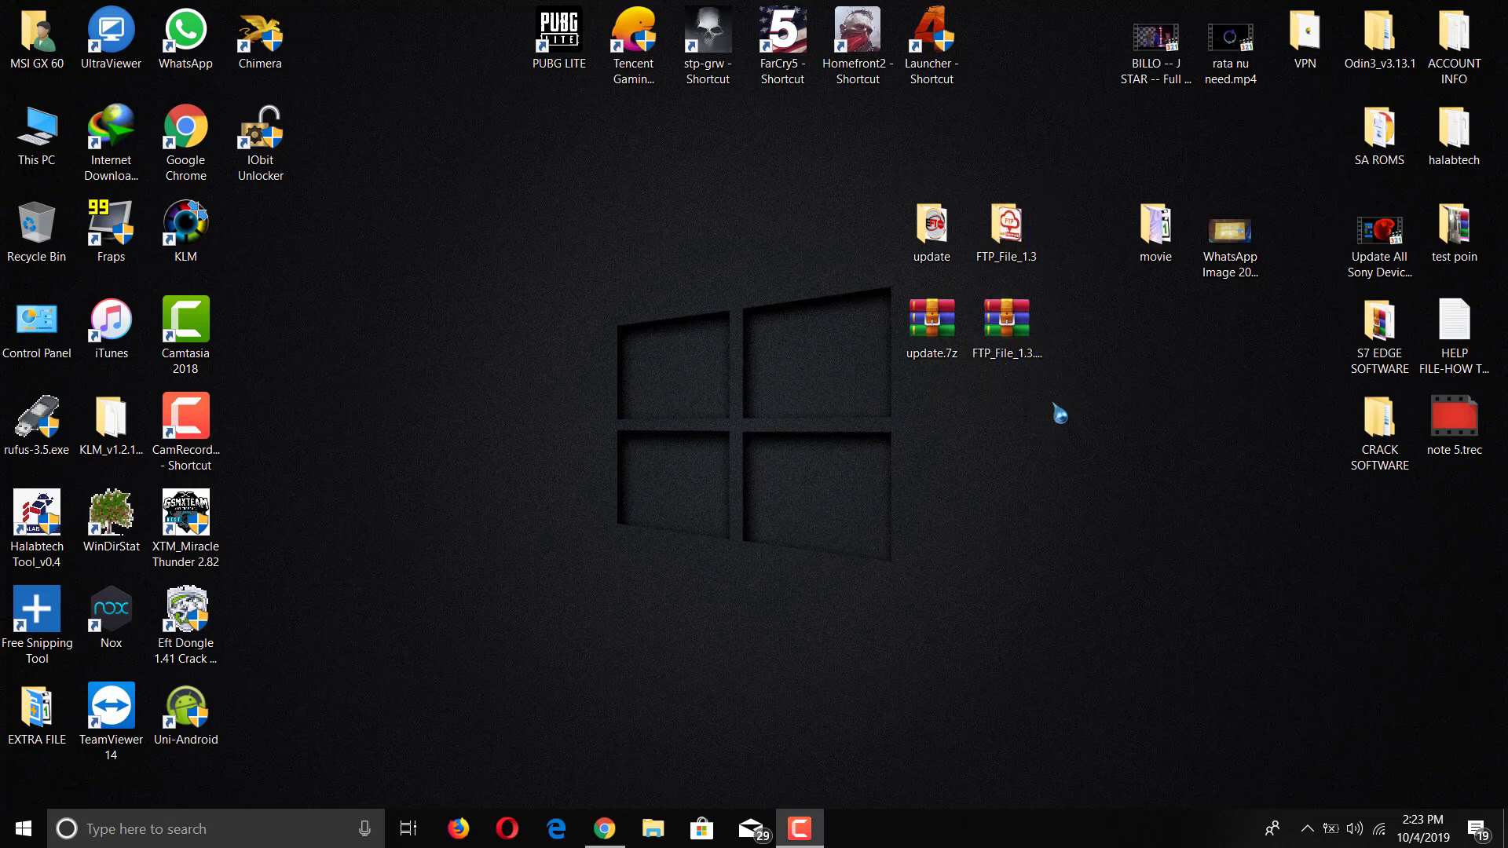
drag(1060, 413, 34, 228)
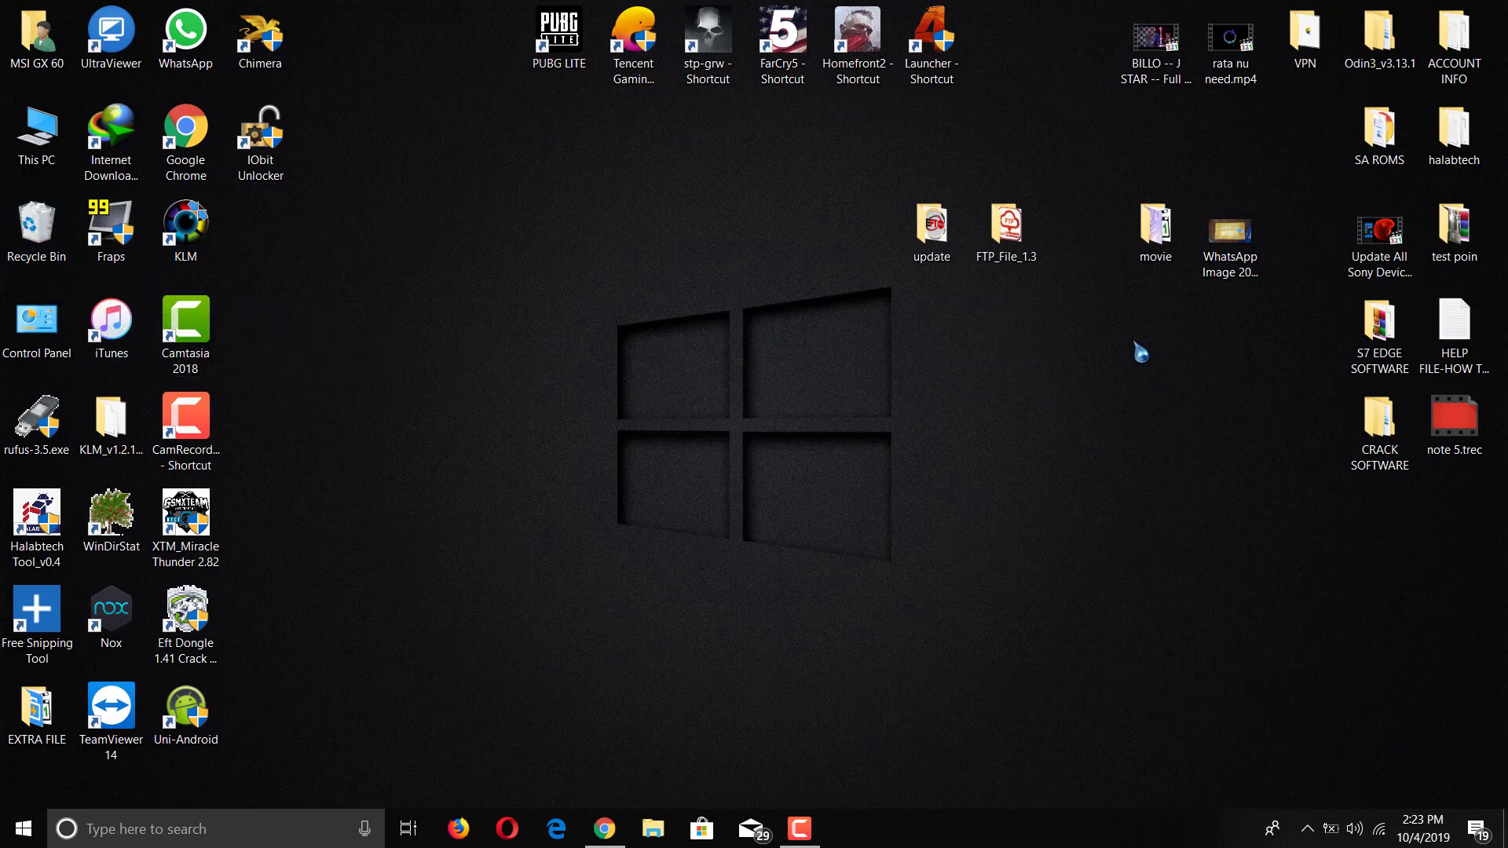
drag(1074, 242, 683, 252)
click(875, 454)
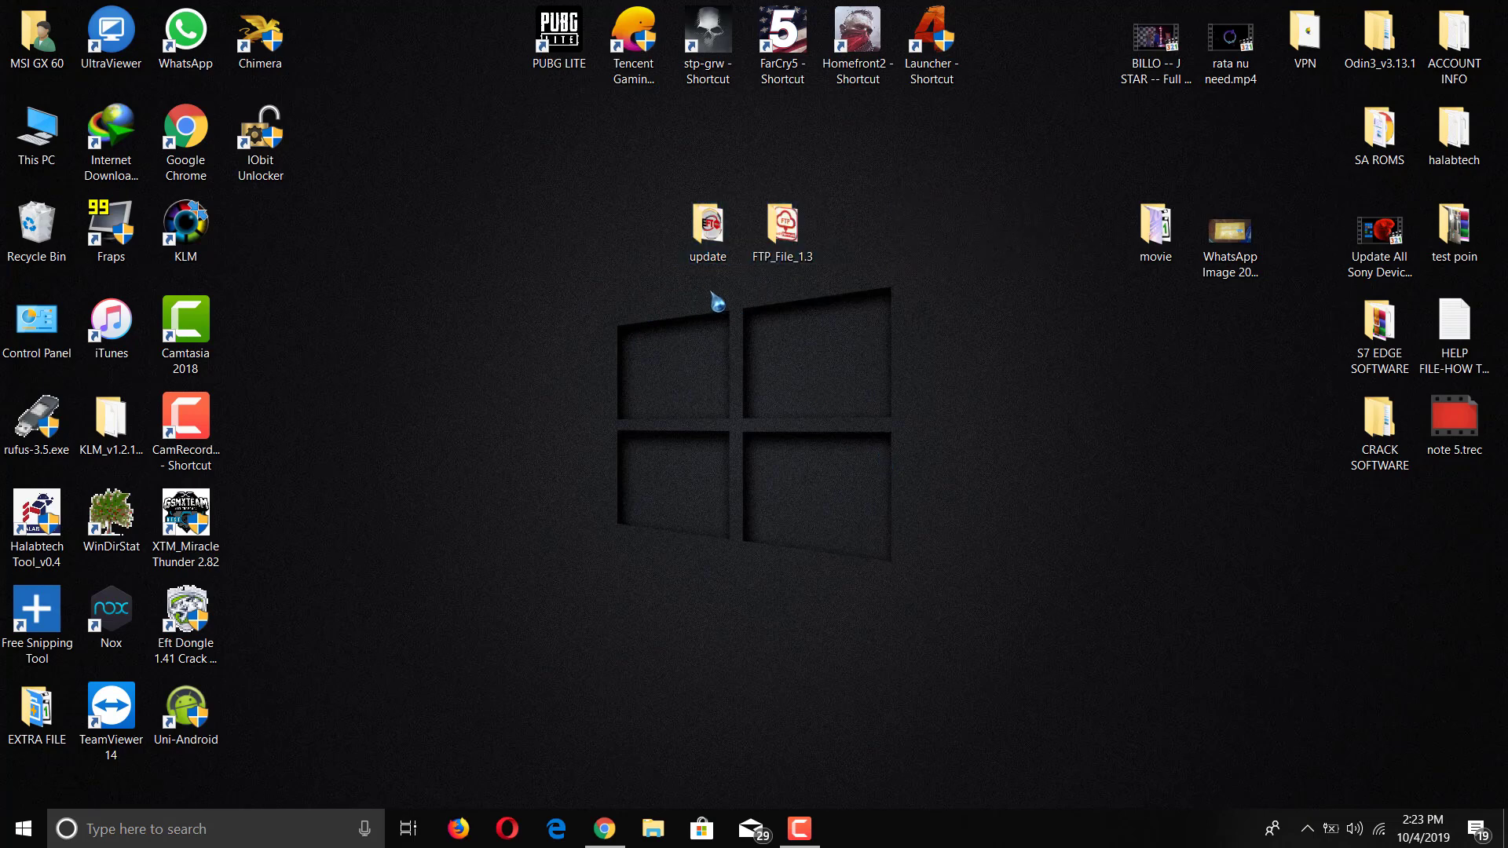
Step: Run EFT_Pro.exe from the update folder as administrator
click(723, 240)
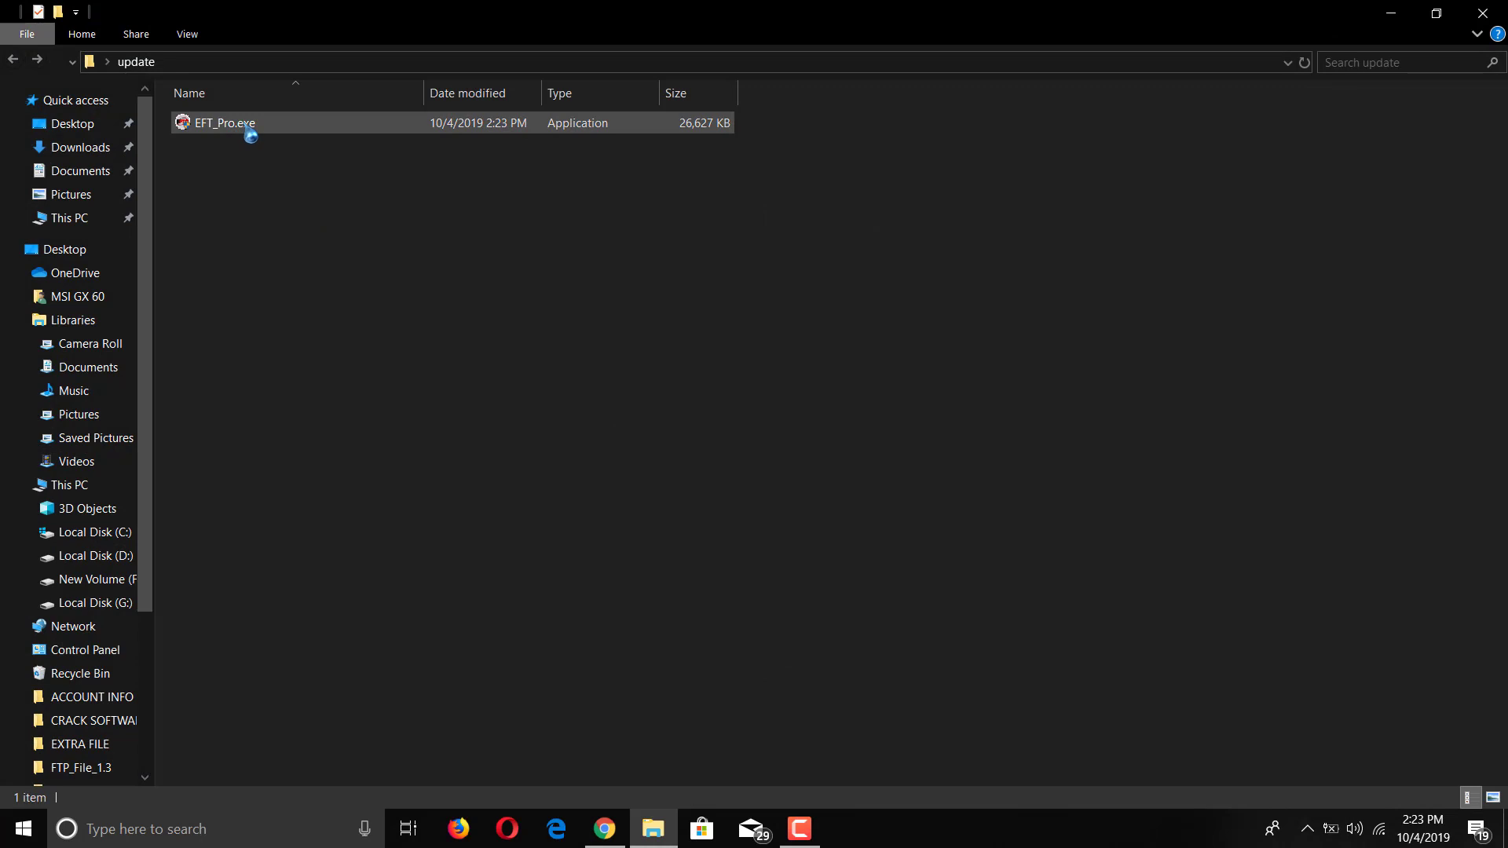
right_click(246, 127)
click(296, 149)
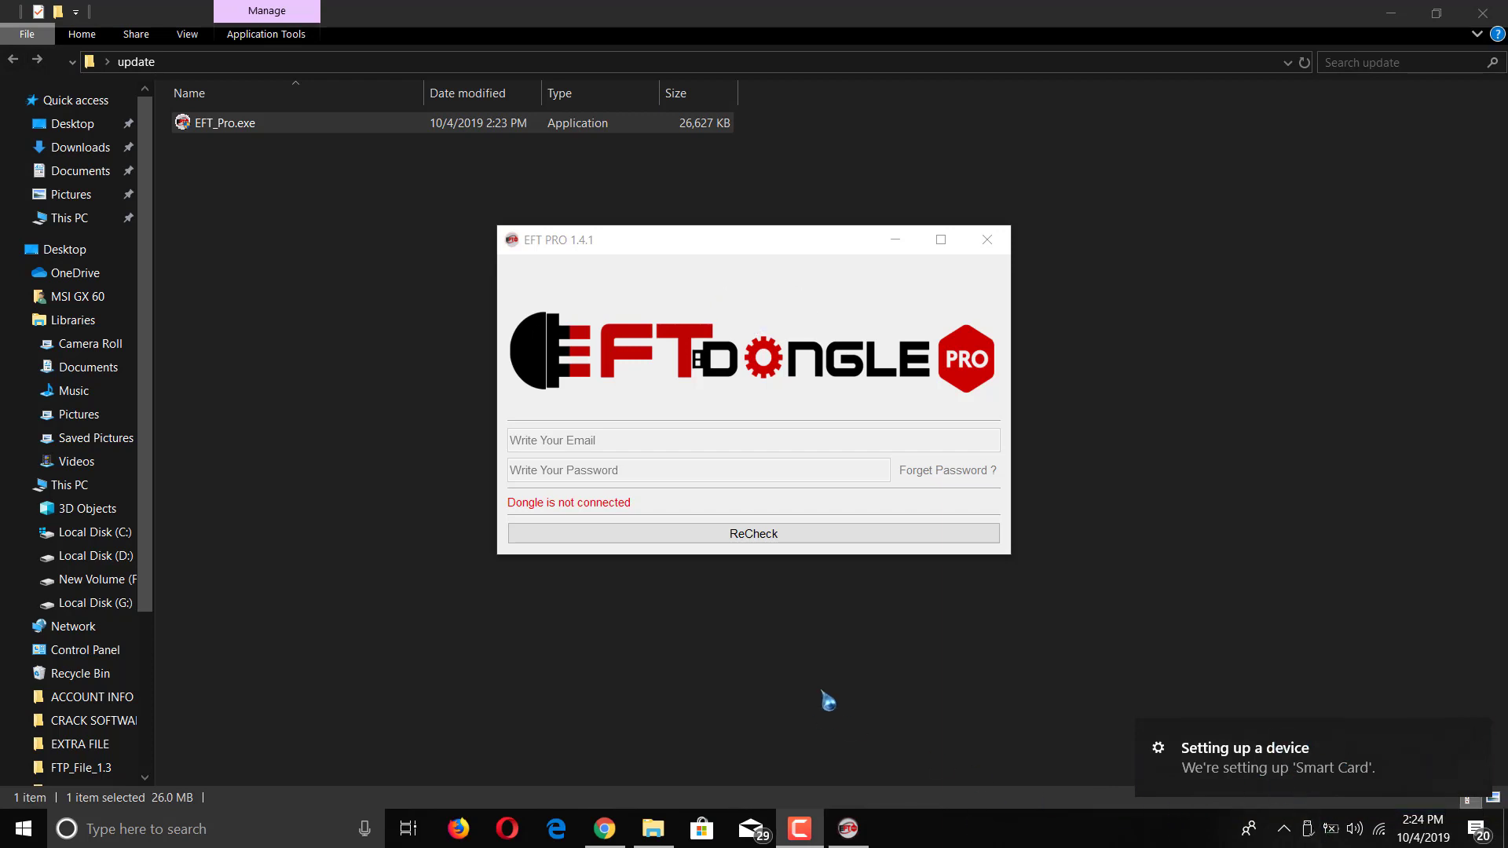
Step: Minimize File Explorer and connect the dongle until EFT PRO shows the serial ready to register
click(1392, 13)
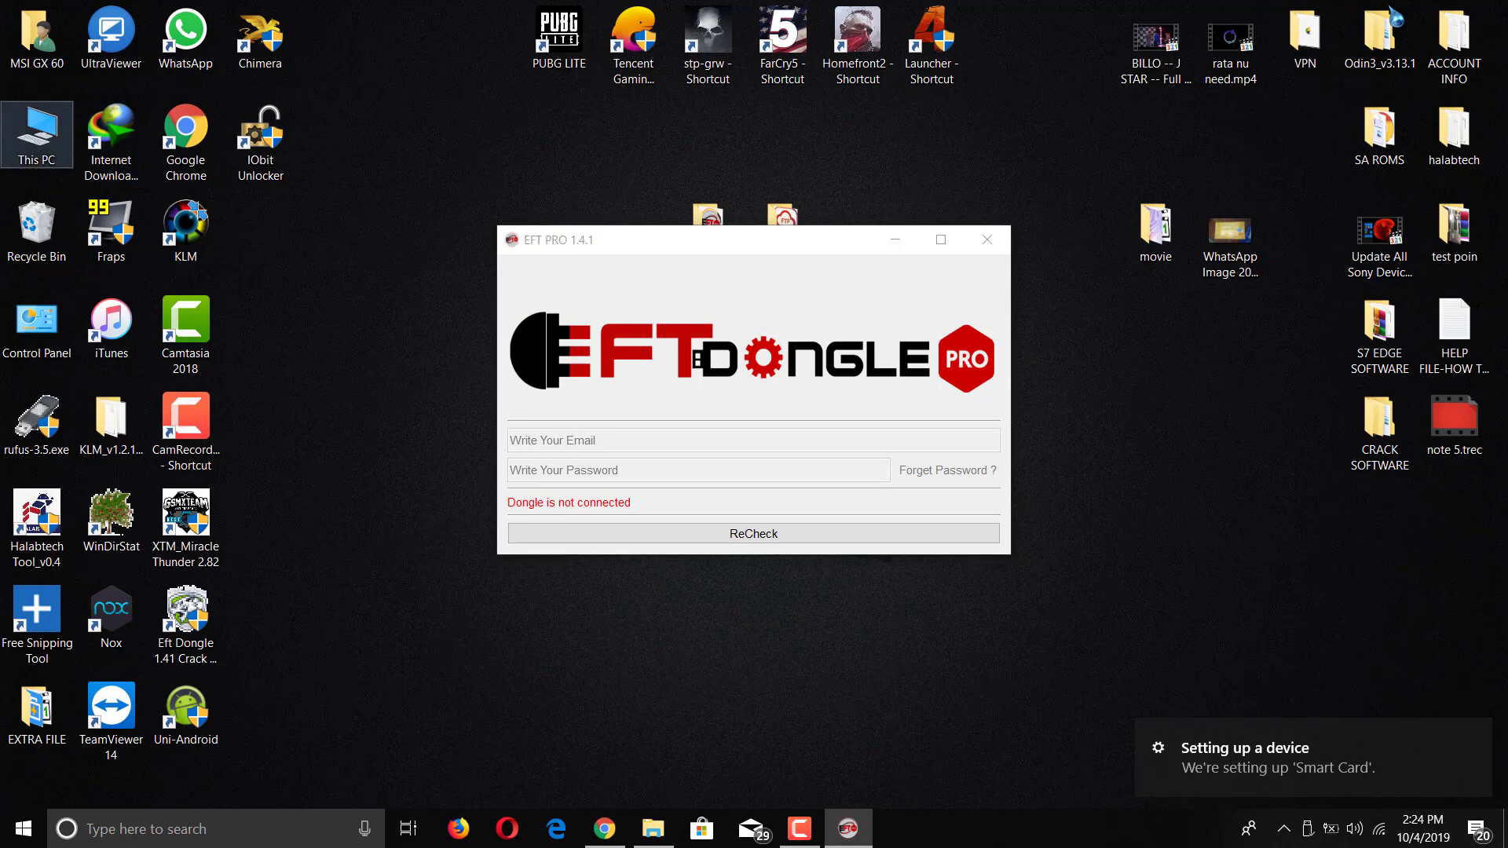
right_click(45, 111)
click(239, 365)
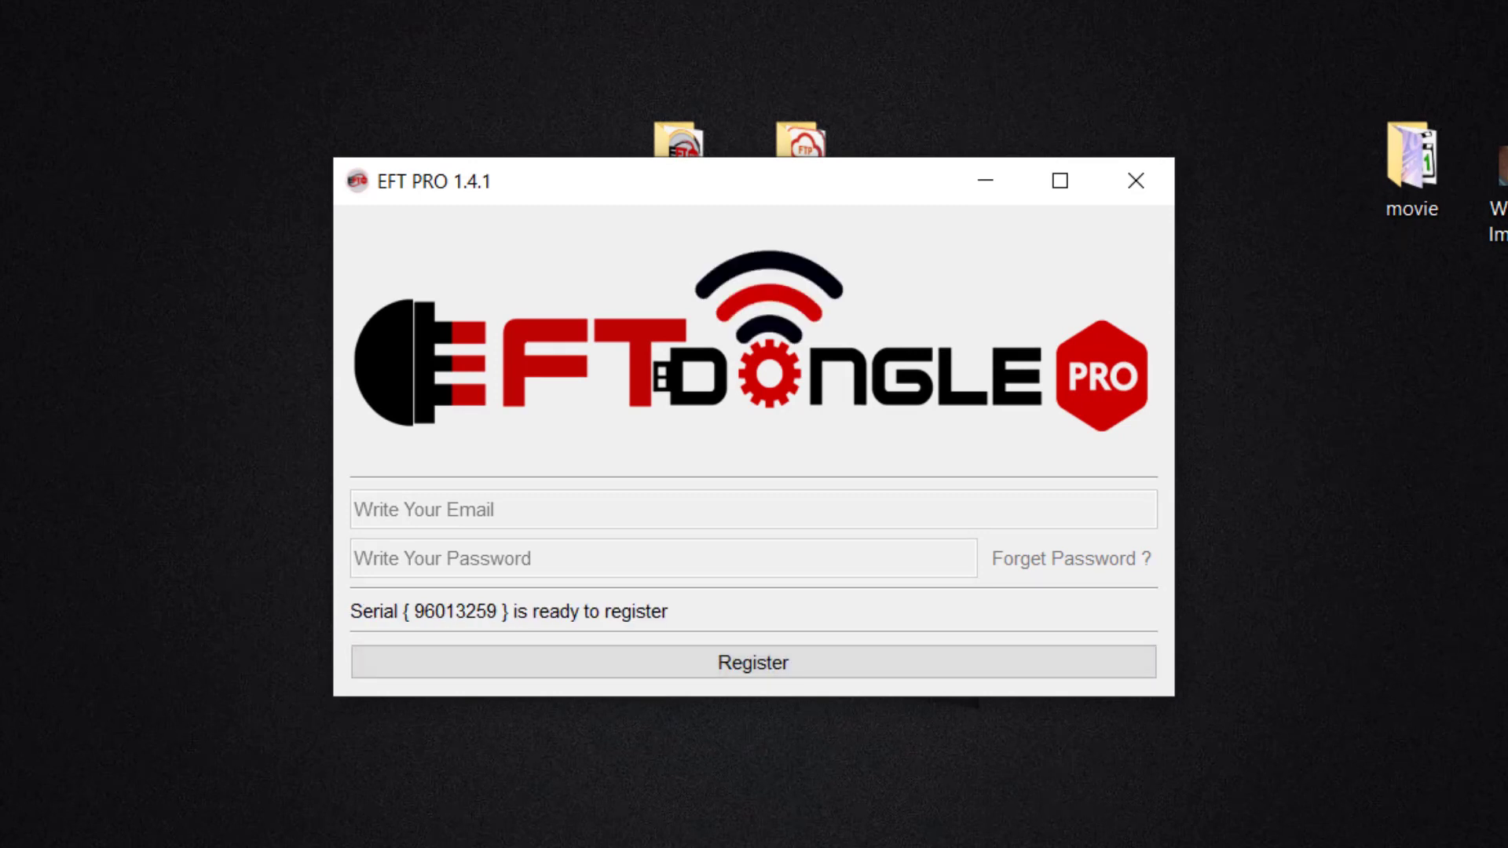
mouse_move(343, 591)
mouse_down()
mouse_move(346, 627)
mouse_move(687, 635)
mouse_up()
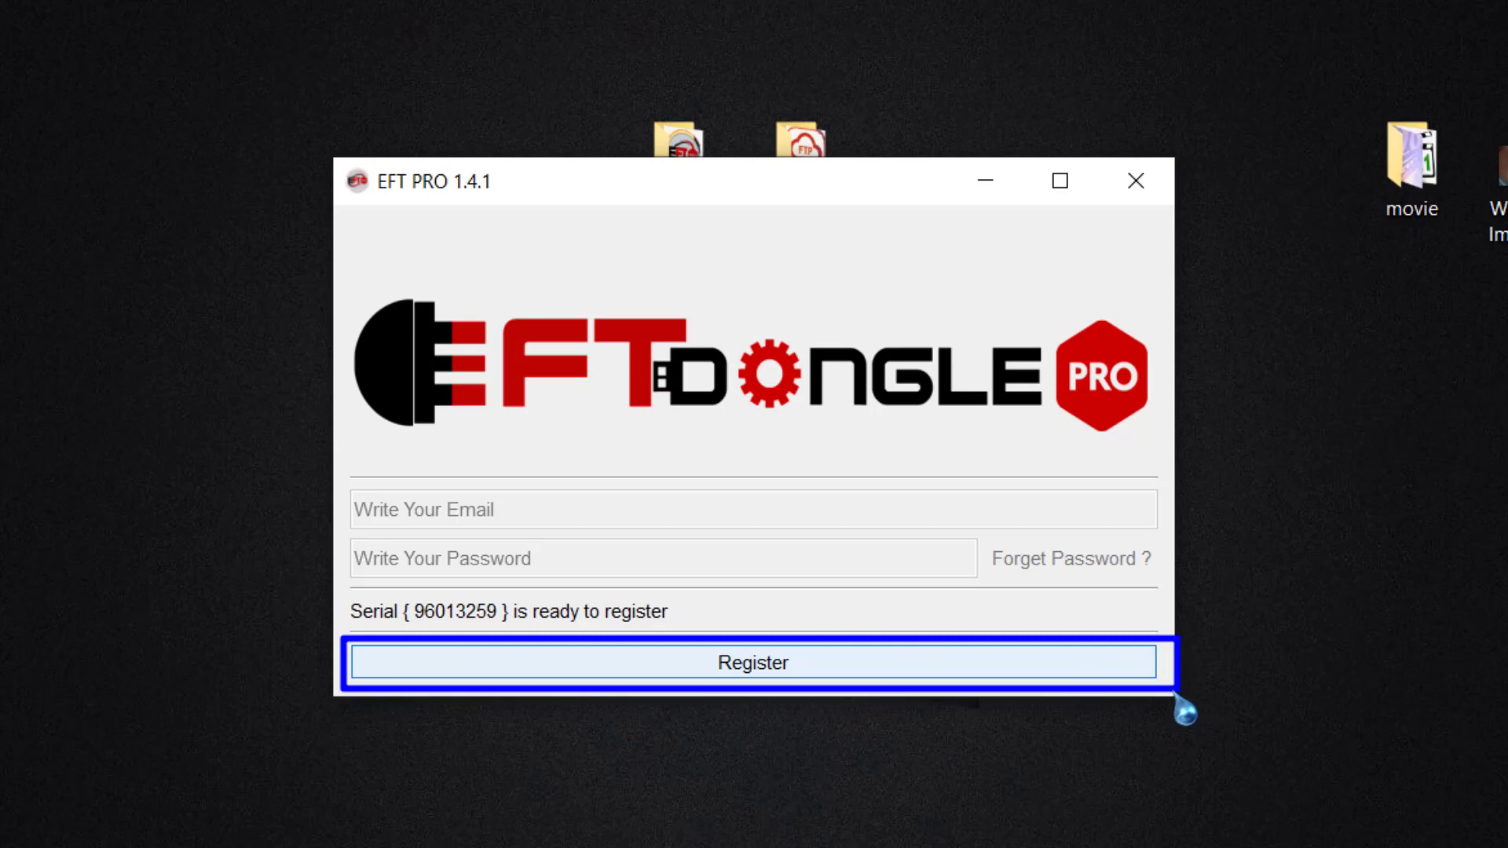
Step: Start registering the dongle serial and enter the user's full name and e-mail
click(729, 674)
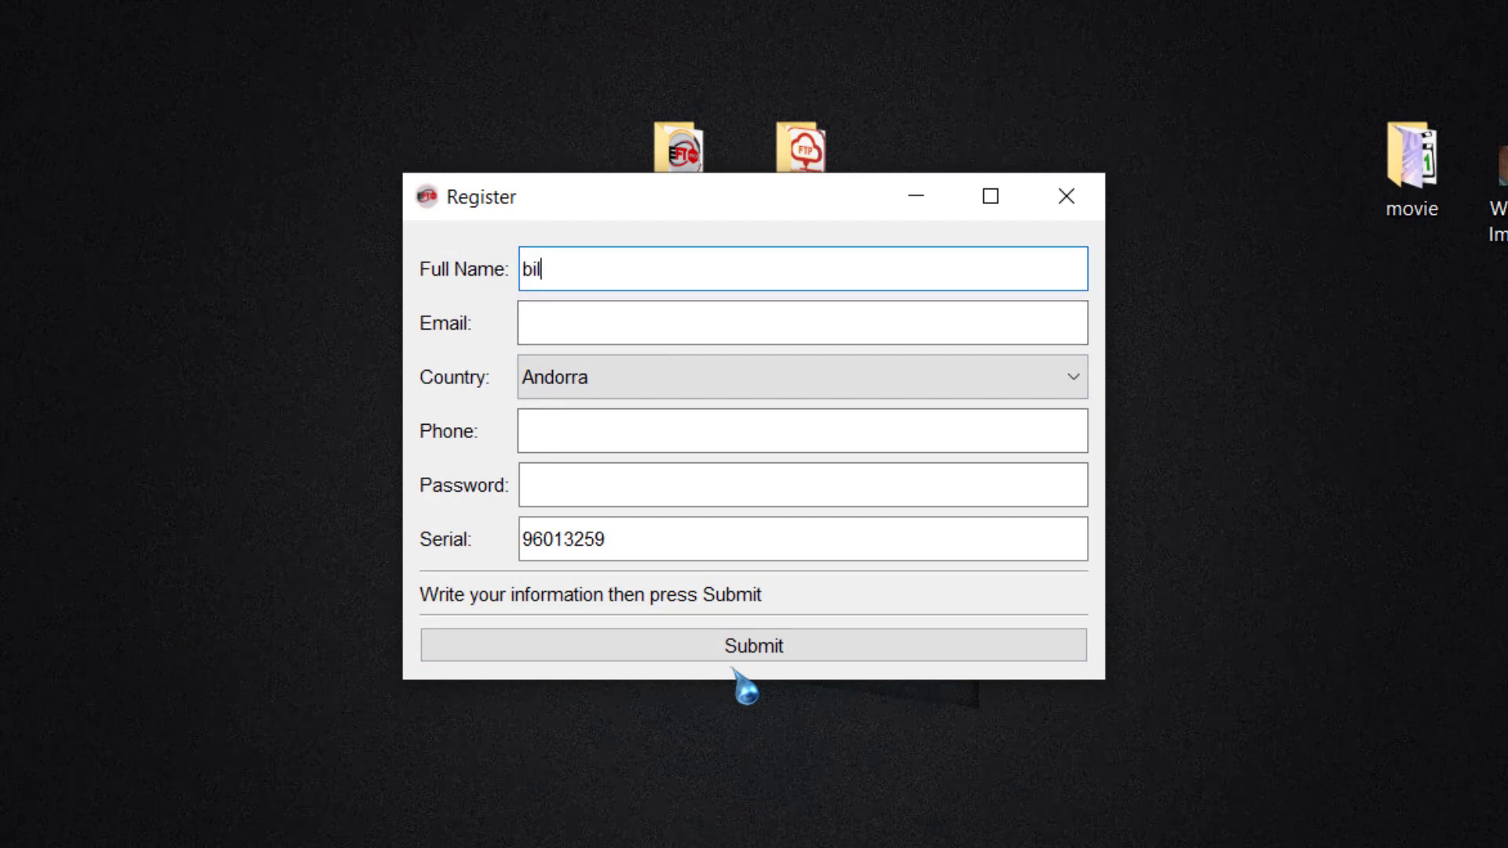
text(bilal)
key(Tab)
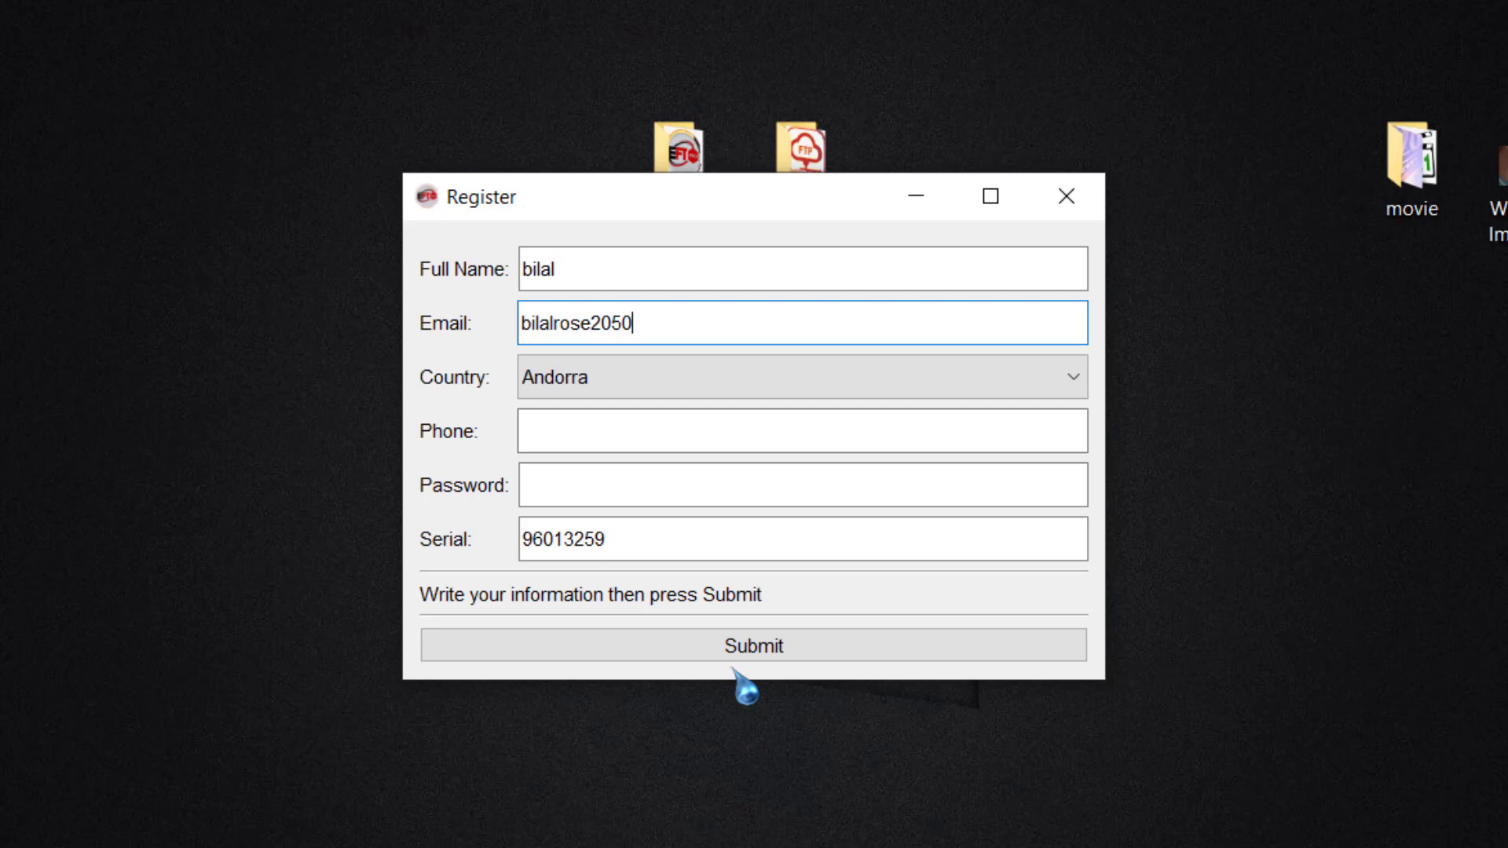
text(om)
key(Tab)
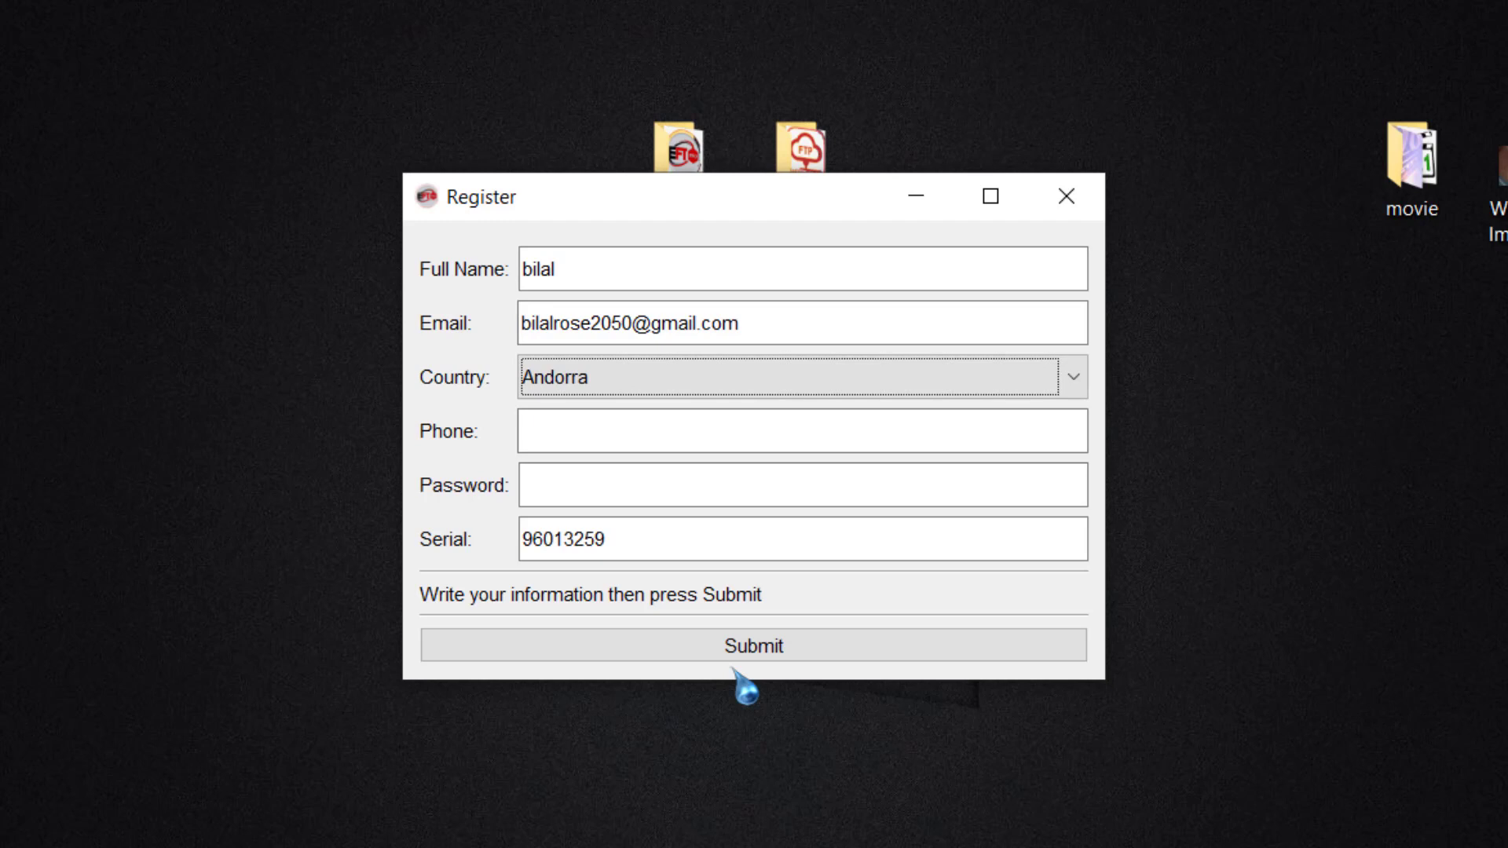
Step: Choose Pakistan in the Country dropdown
key(Down)
key(Down)
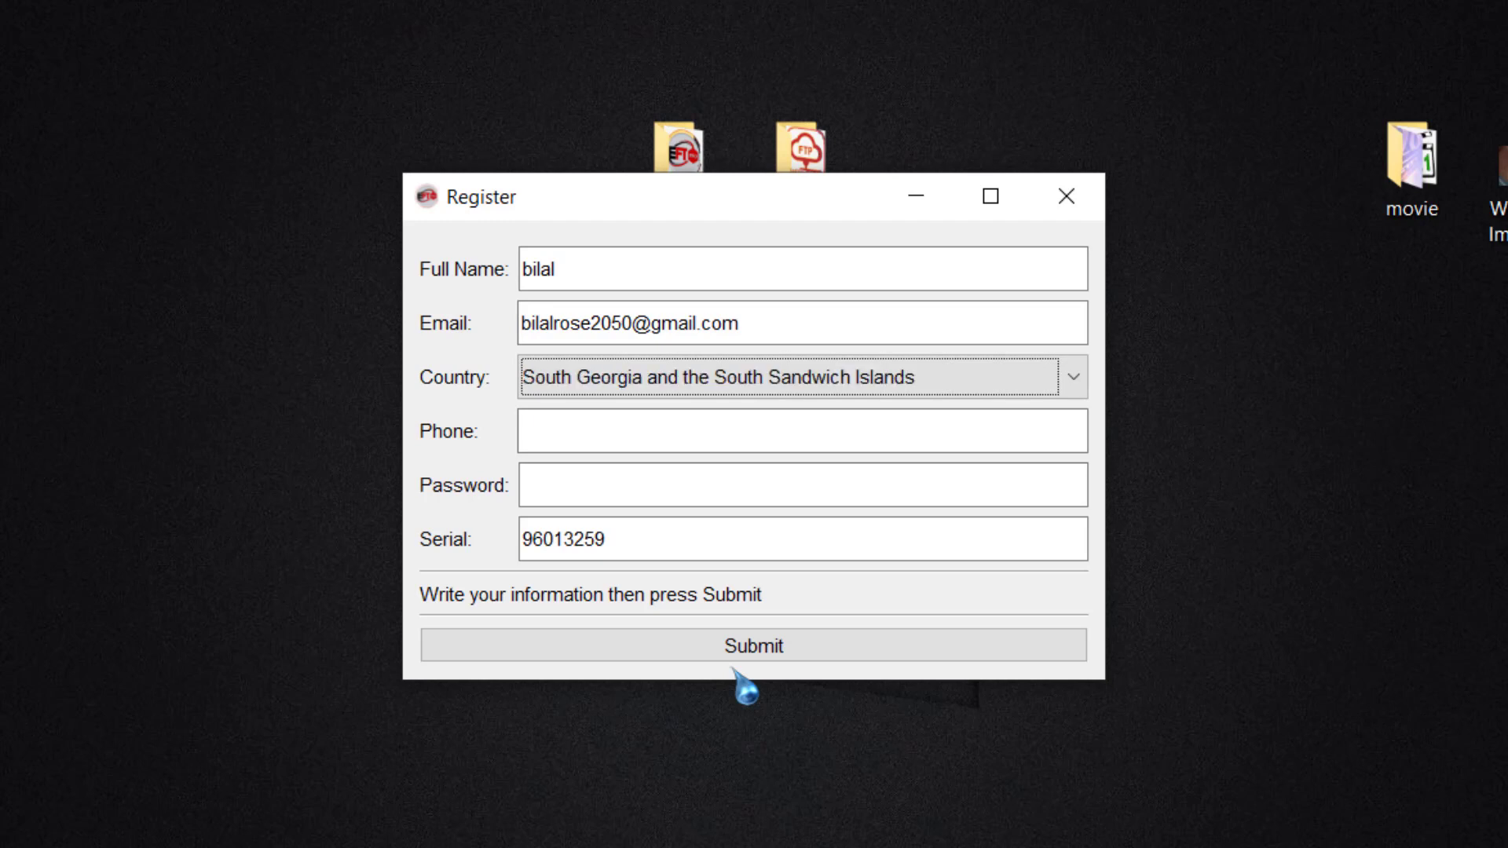
key(alt+Down)
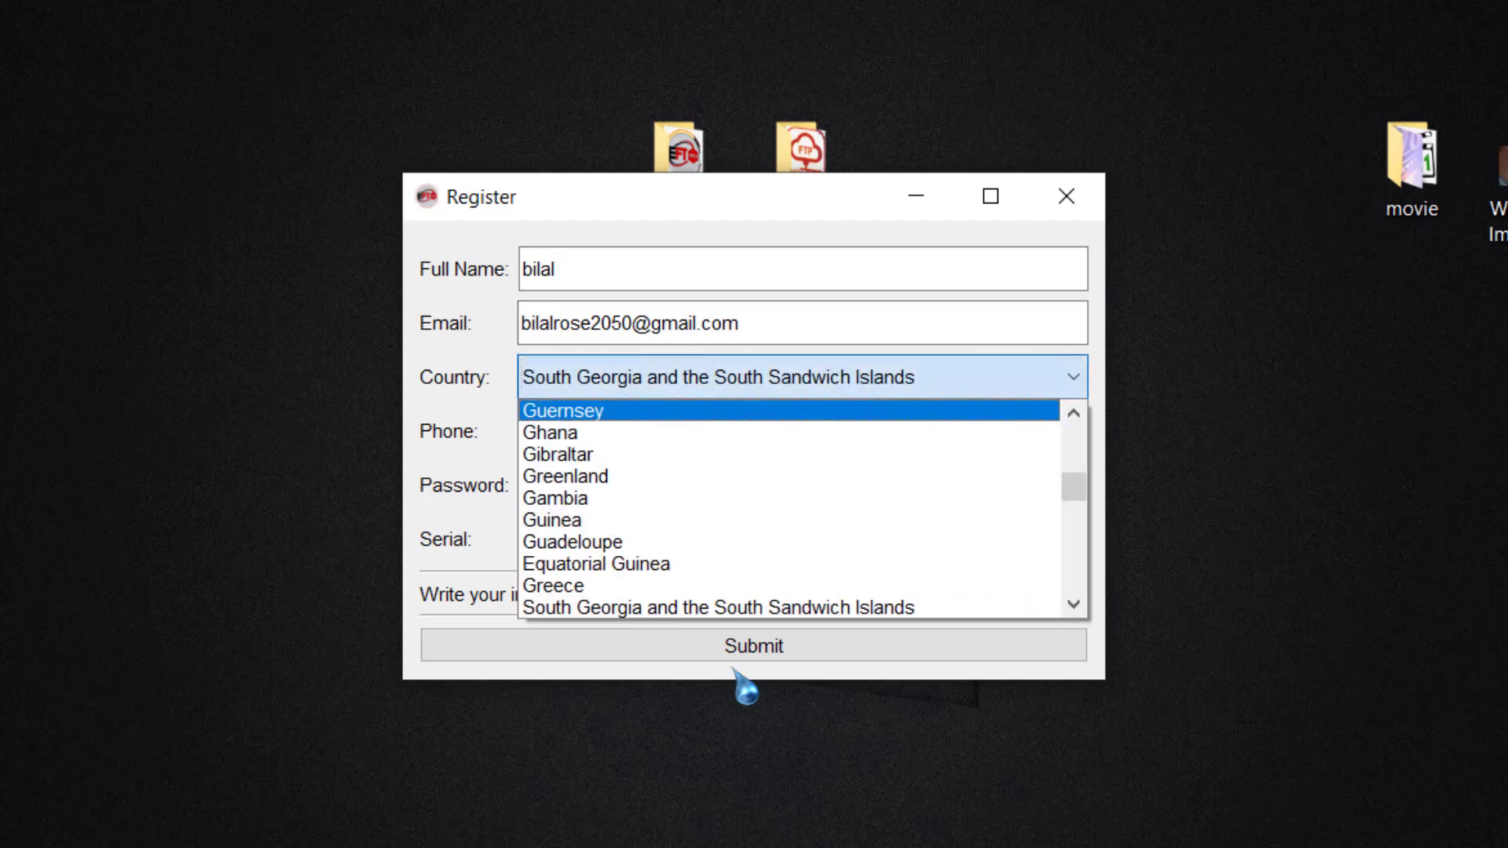
key(Up)
key(Up)
key(Up)
key(Up)
key(Up)
key(Up)
key(Up)
key(Up)
scroll(743, 683, down, 4)
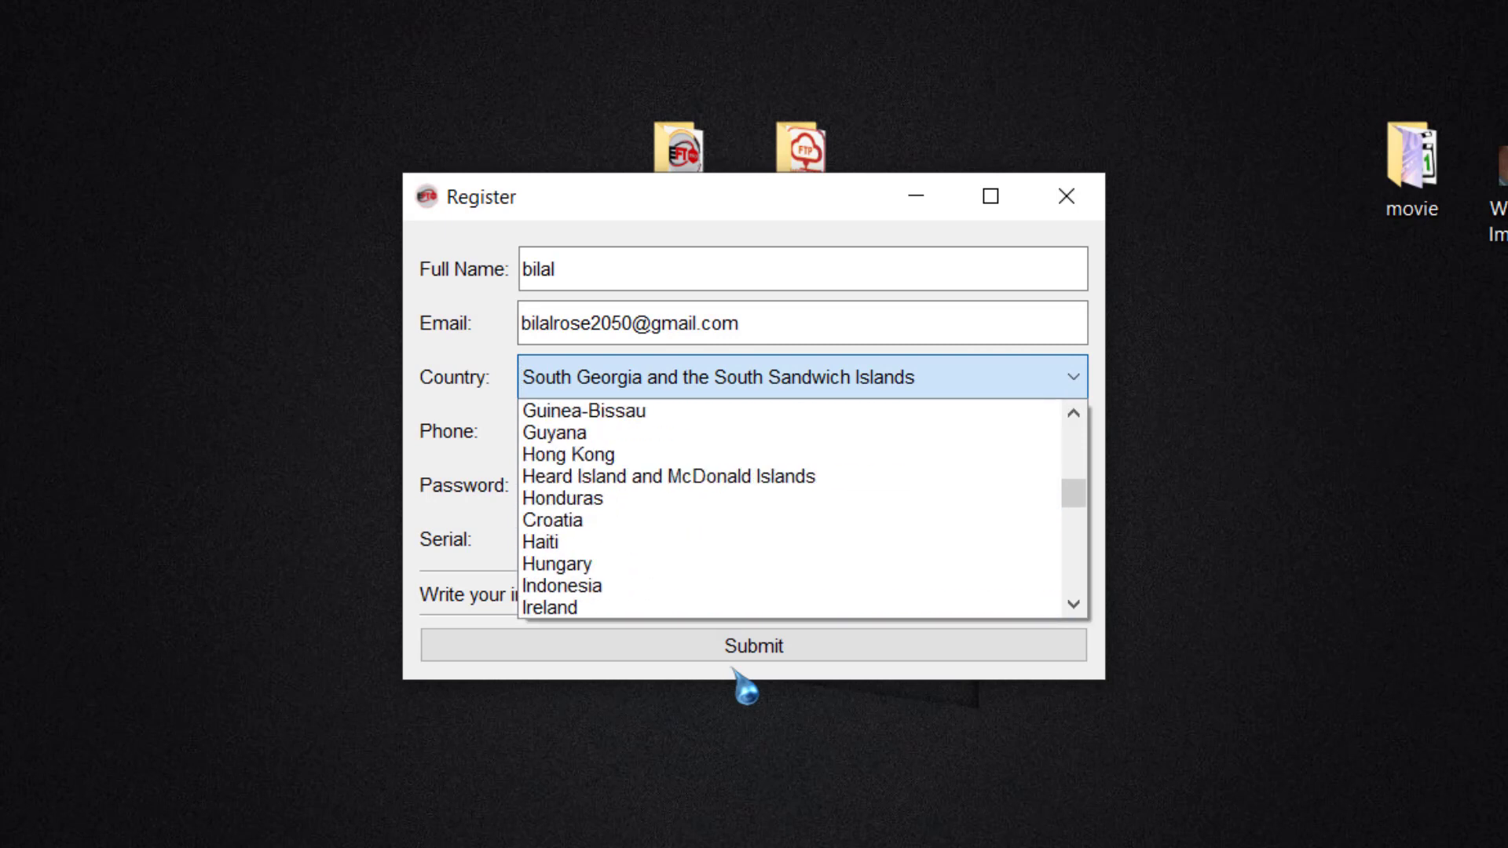
key(Up)
key(Up)
key(Up)
key(Up)
key(Up)
key(Up)
key(Up)
scroll(742, 683, up, 4)
scroll(742, 683, down, 3)
key(Down)
key(Down)
key(Down)
key(Down)
key(Down)
key(Down)
key(Down)
key(Down)
key(Down)
scroll(742, 683, down, 3)
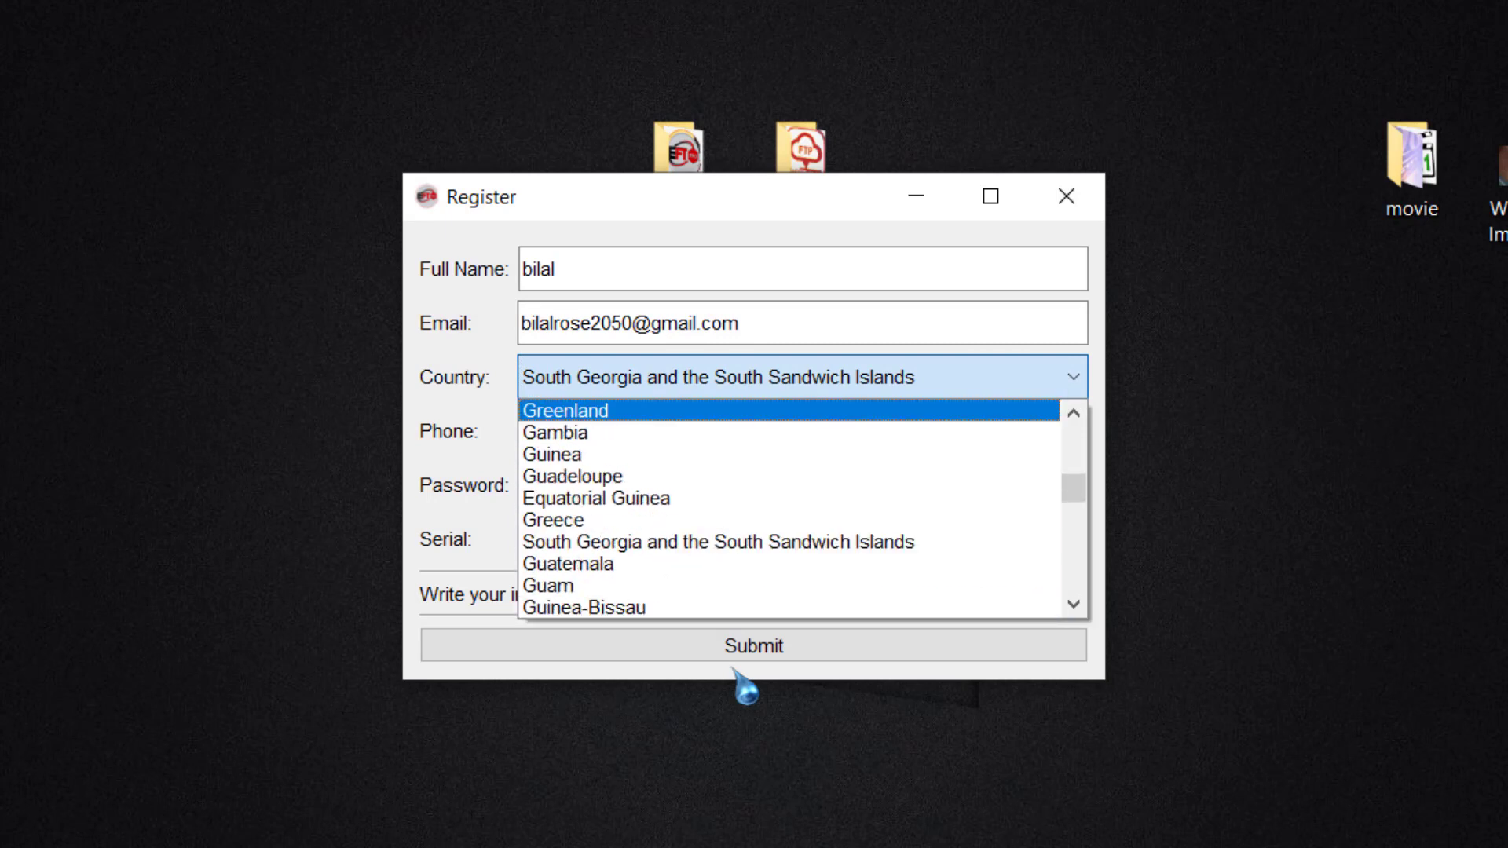
key(Down)
key(Down)
key(Down)
key(Down)
key(Down)
scroll(742, 687, down, 10)
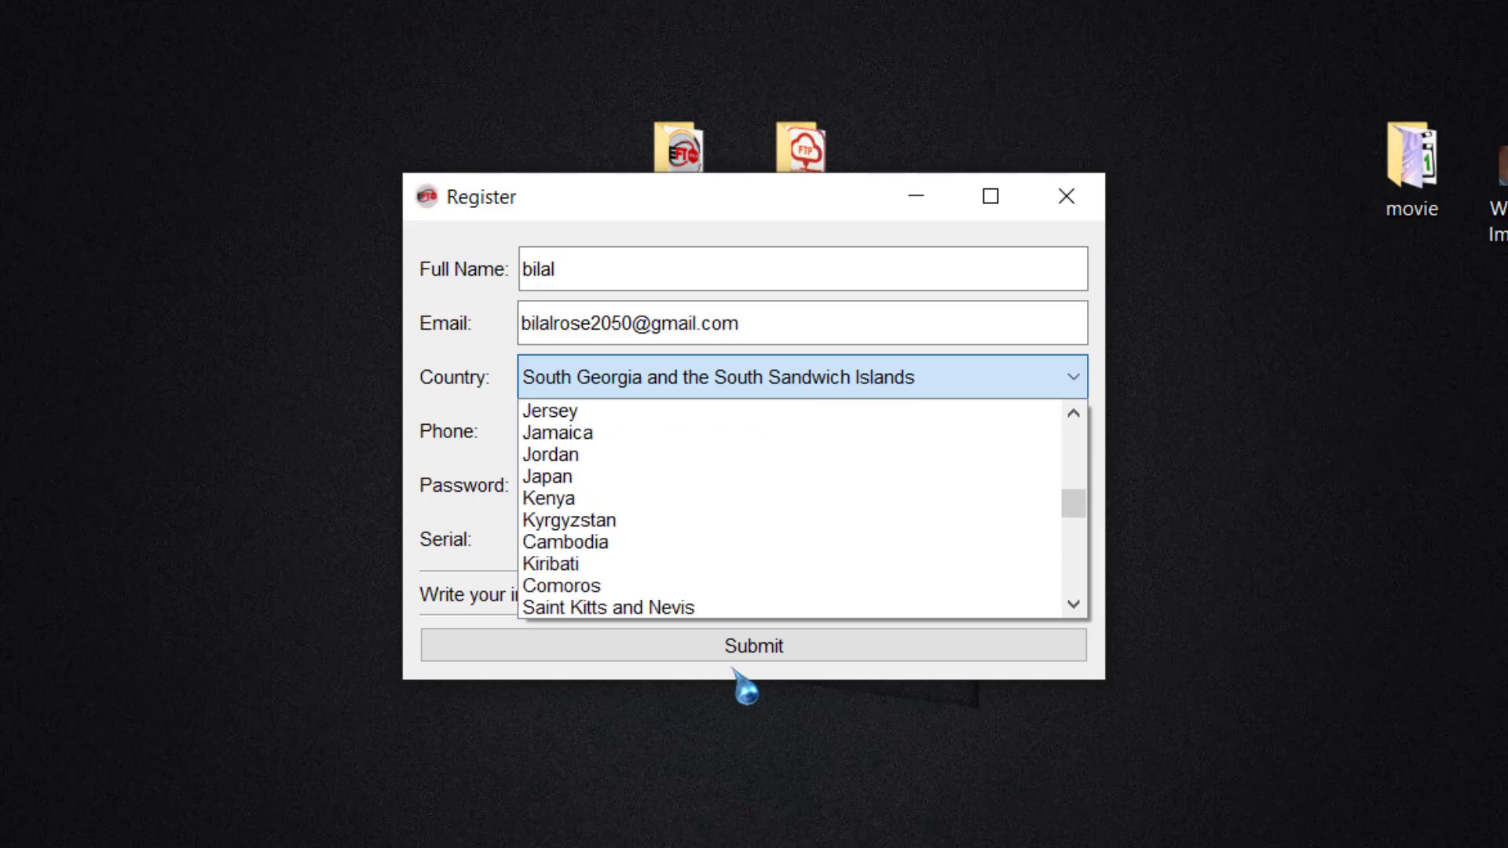
key(Down)
key(Down)
key(Down)
key(Down)
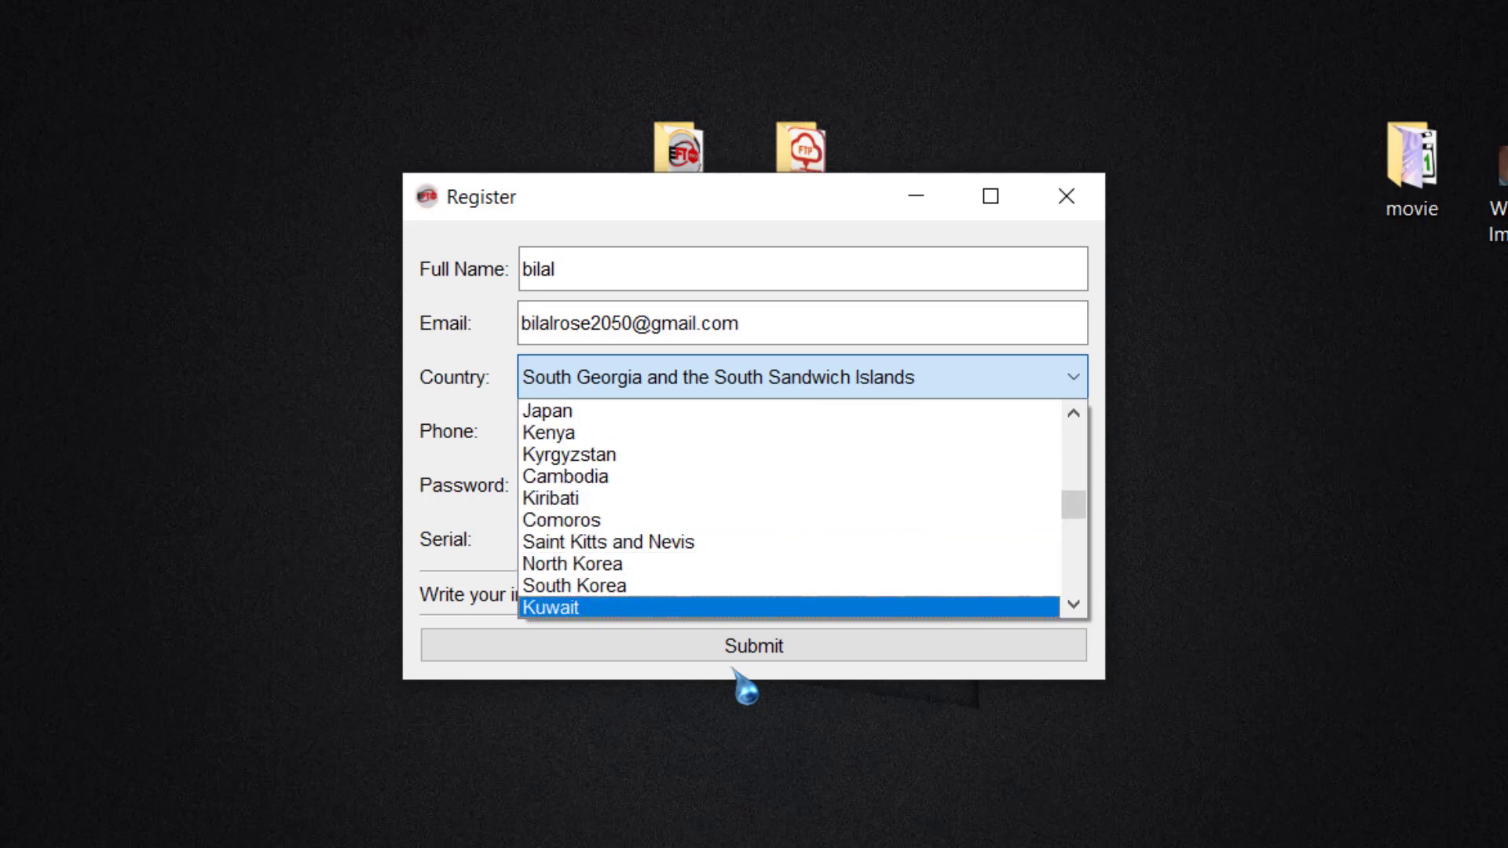
scroll(742, 684, down, 2)
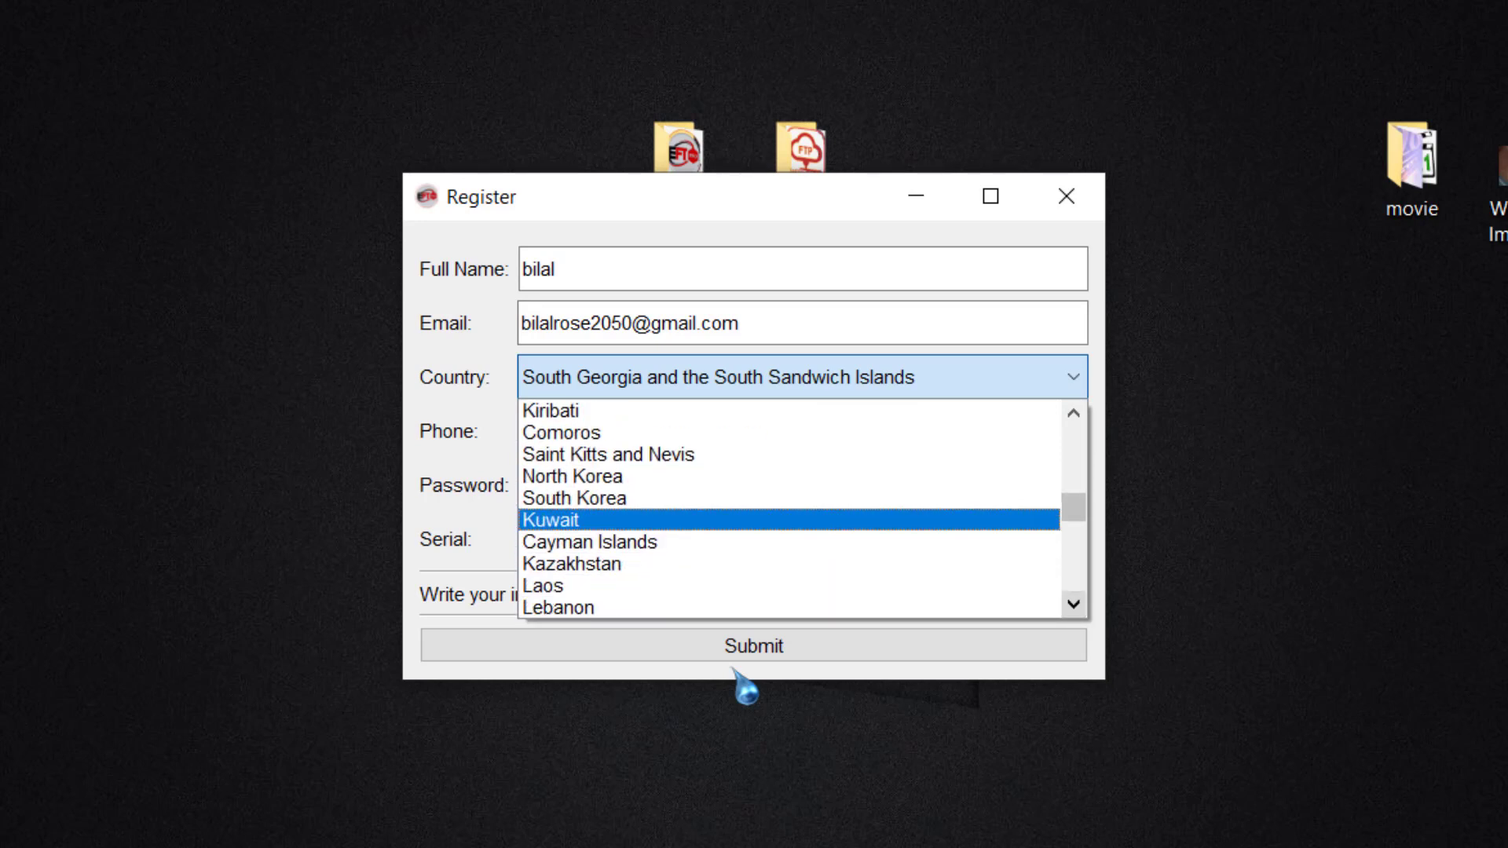
scroll(744, 688, down, 3)
key(p)
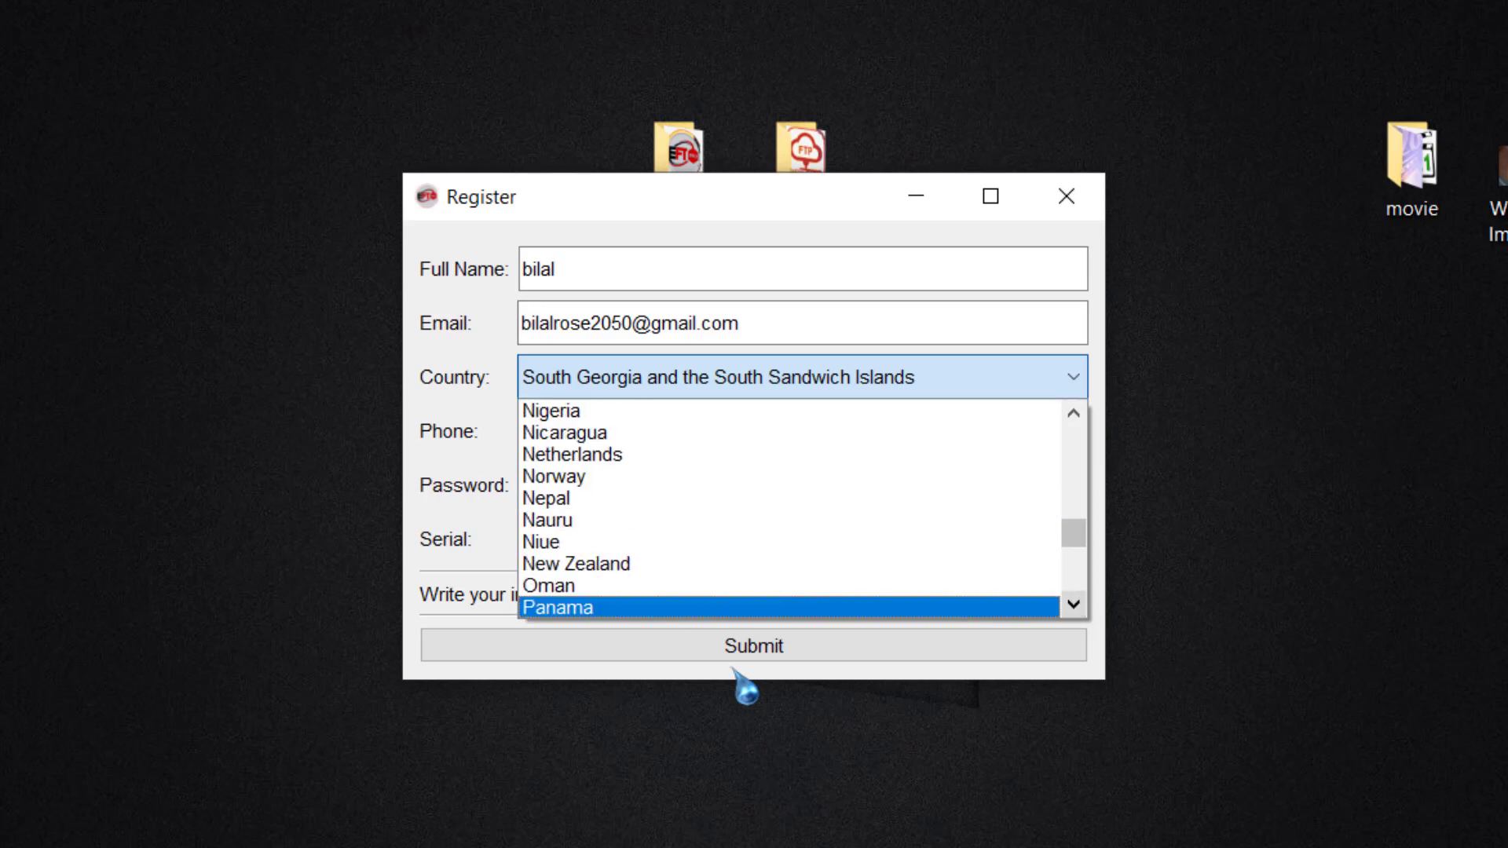
scroll(742, 683, down, 1)
key(Down)
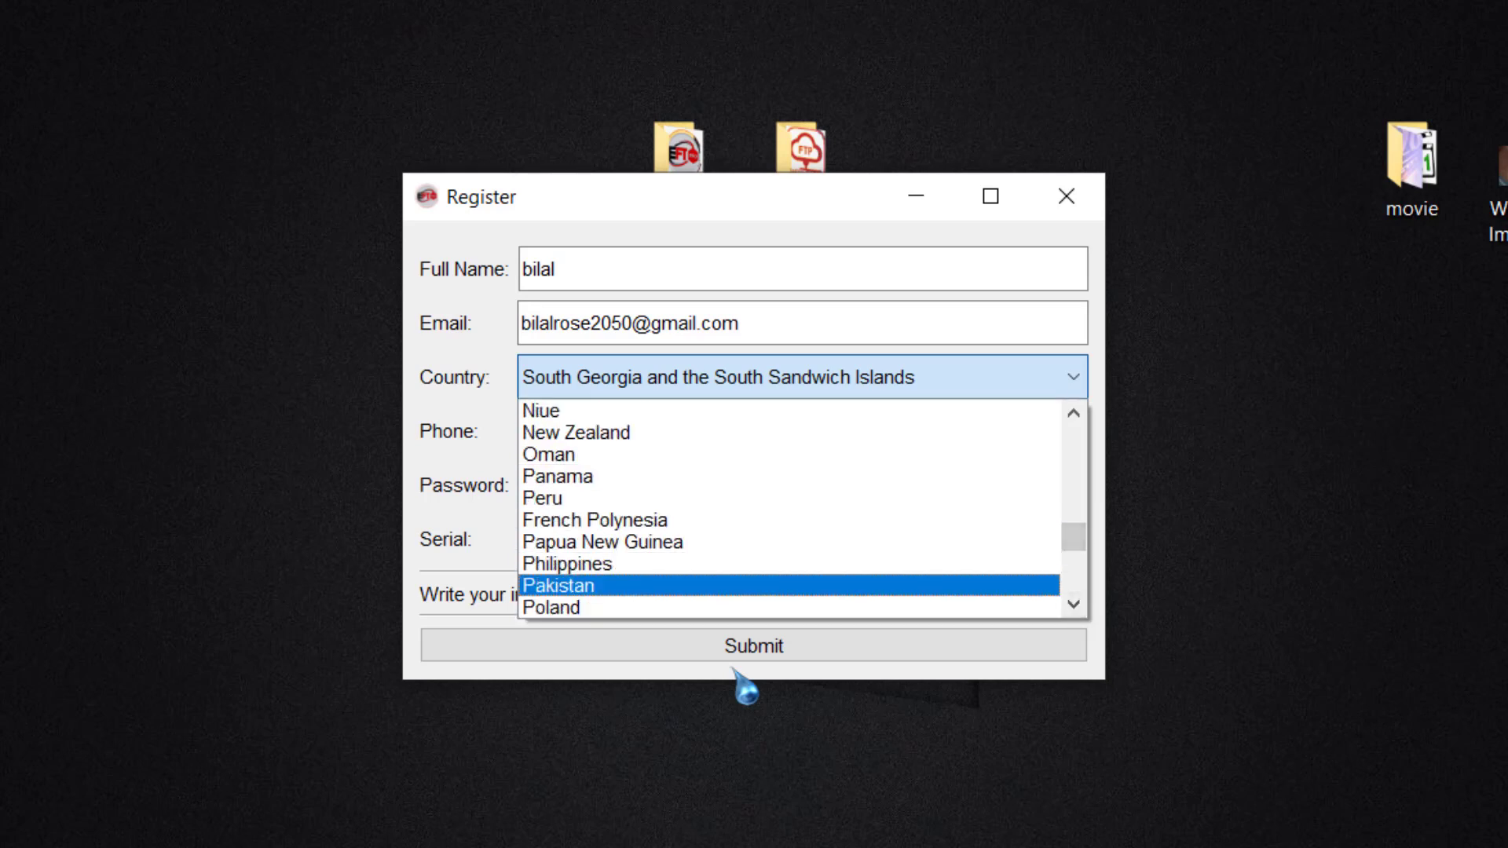
key(Return)
Step: Enter the phone number and password, then submit the registration
key(Tab)
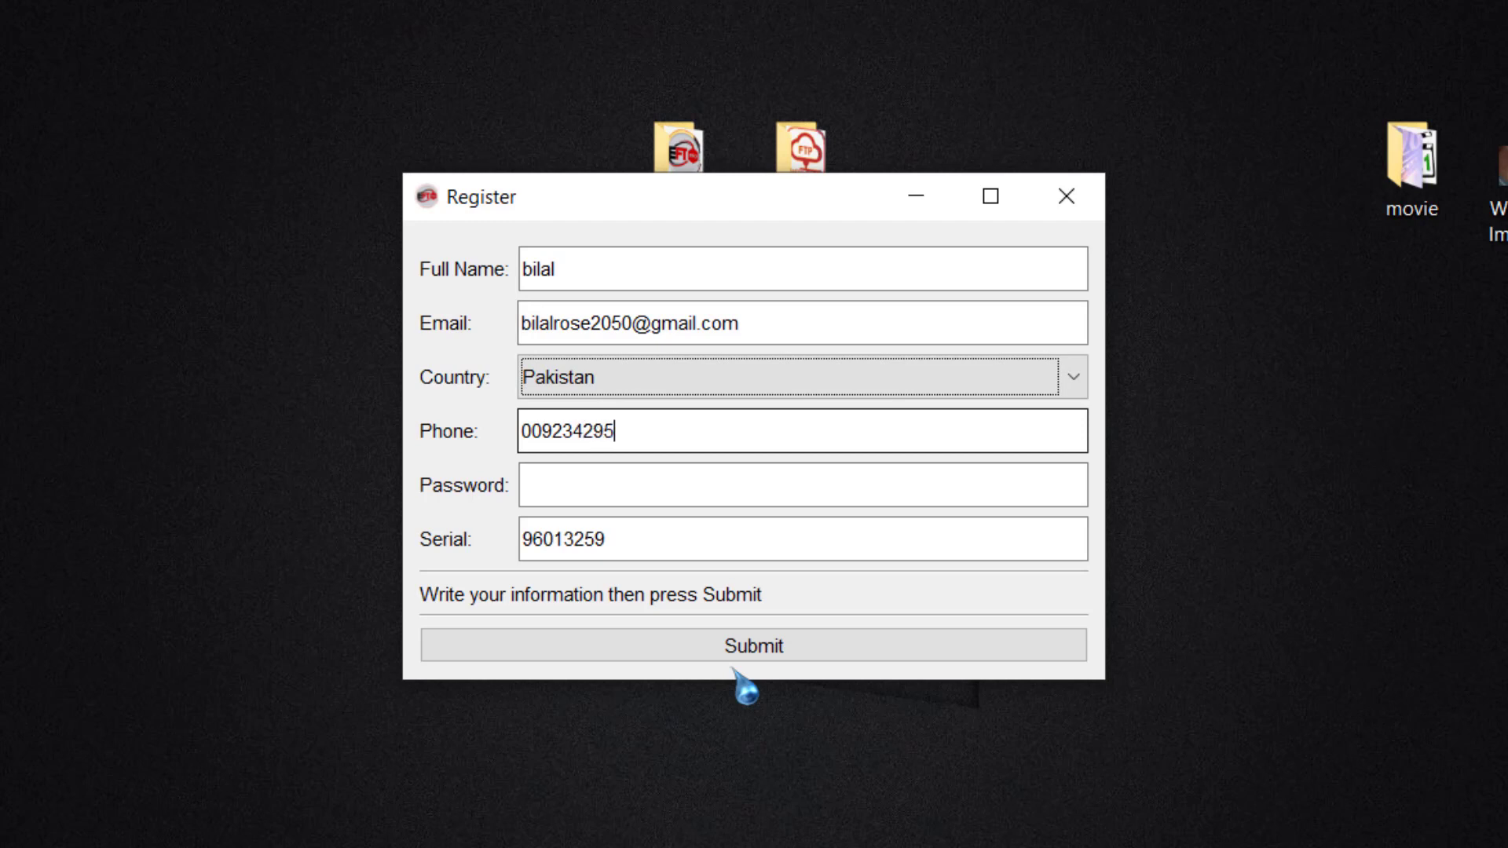
key(Tab)
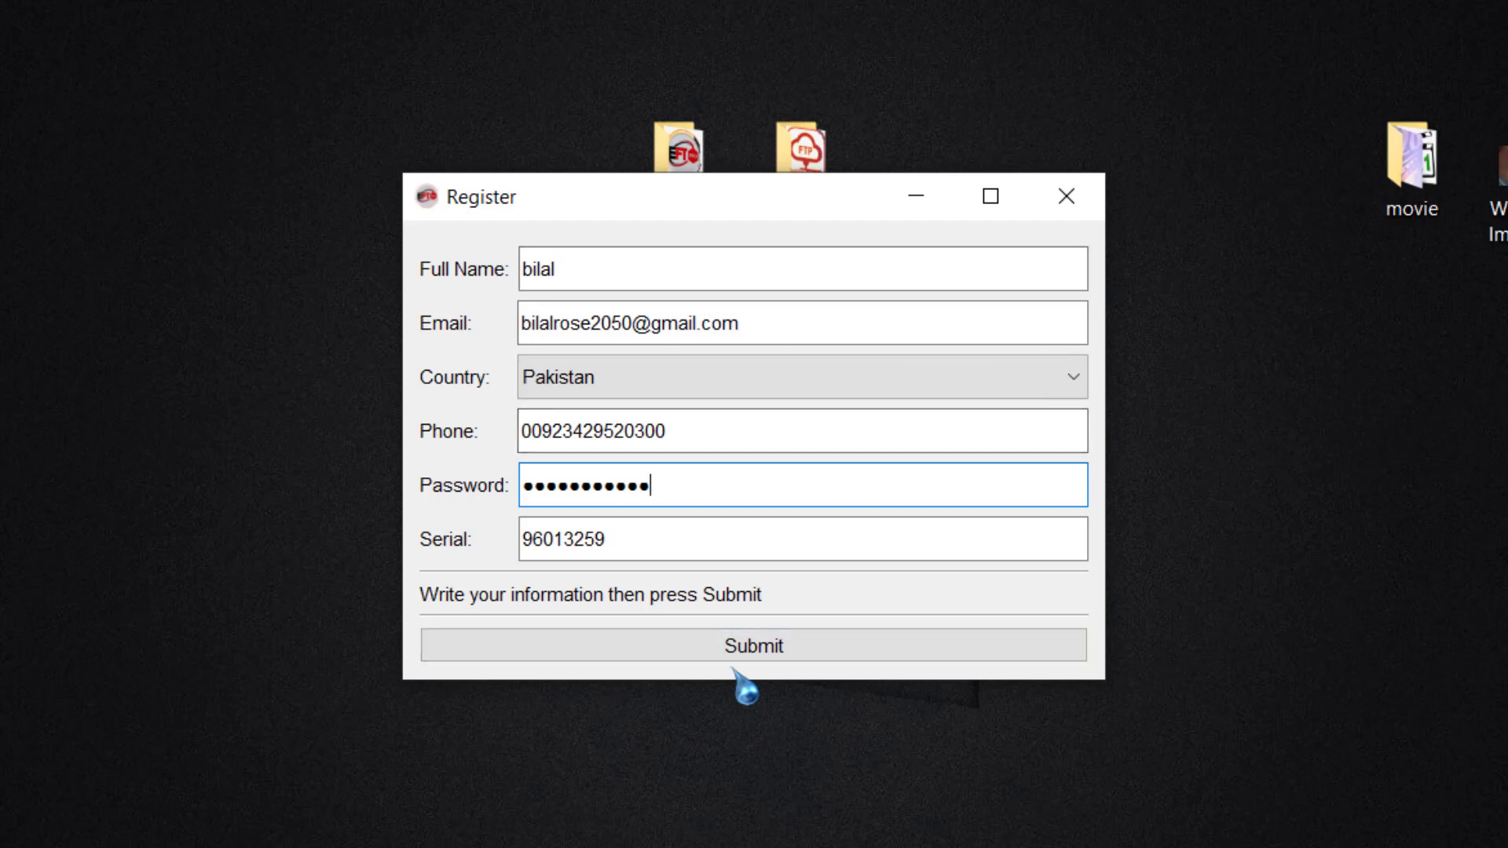
click(733, 660)
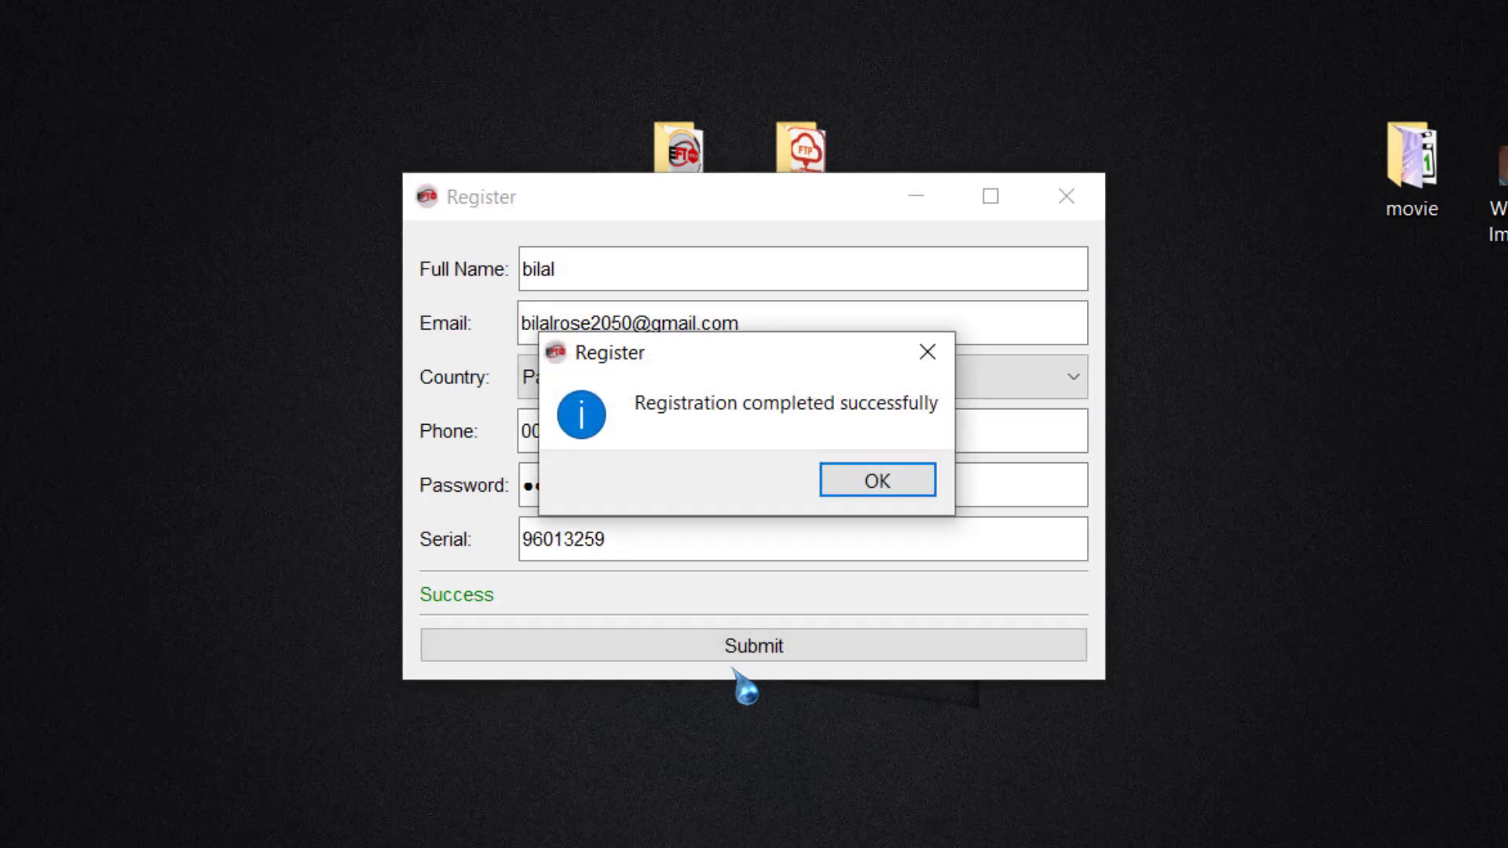
Step: Acknowledge the registration success message, dismiss the welcome notification, and log in
mouse_move(495, 285)
mouse_down()
mouse_move(673, 431)
mouse_move(997, 532)
mouse_move(997, 554)
mouse_up()
drag(808, 441, 949, 520)
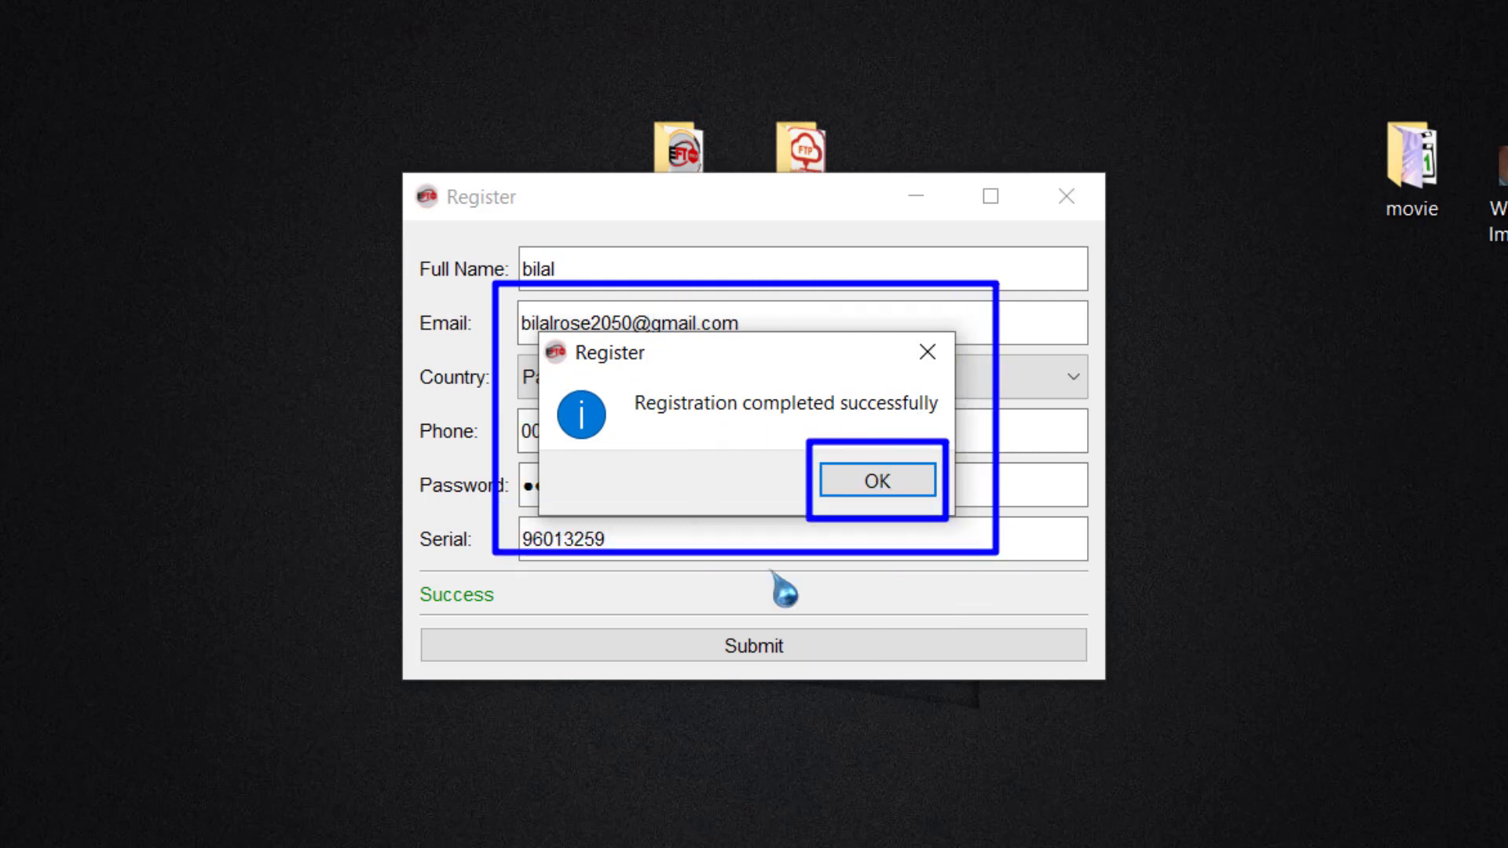
click(890, 484)
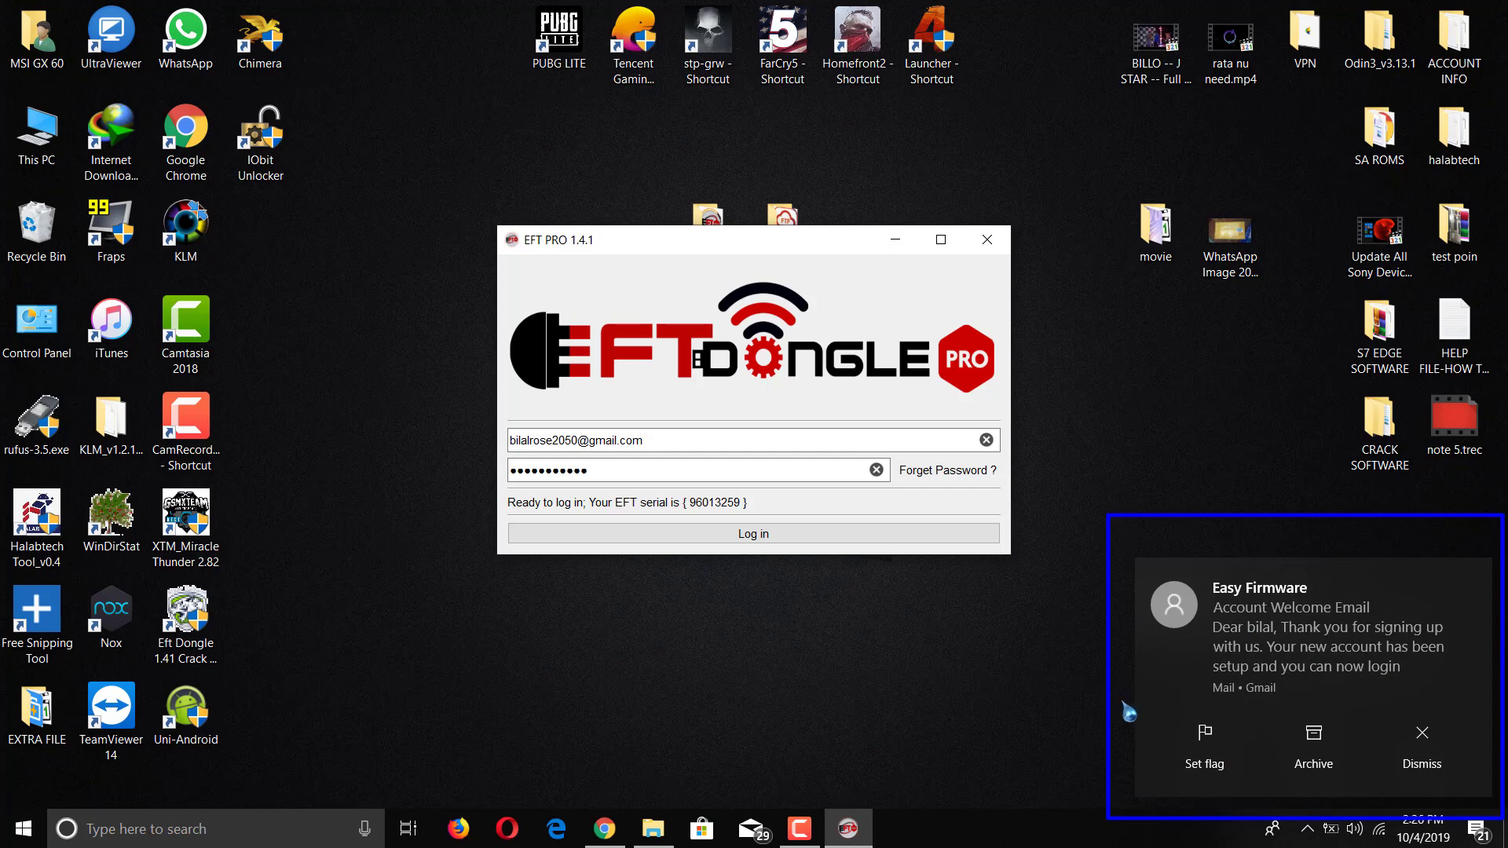
click(1422, 746)
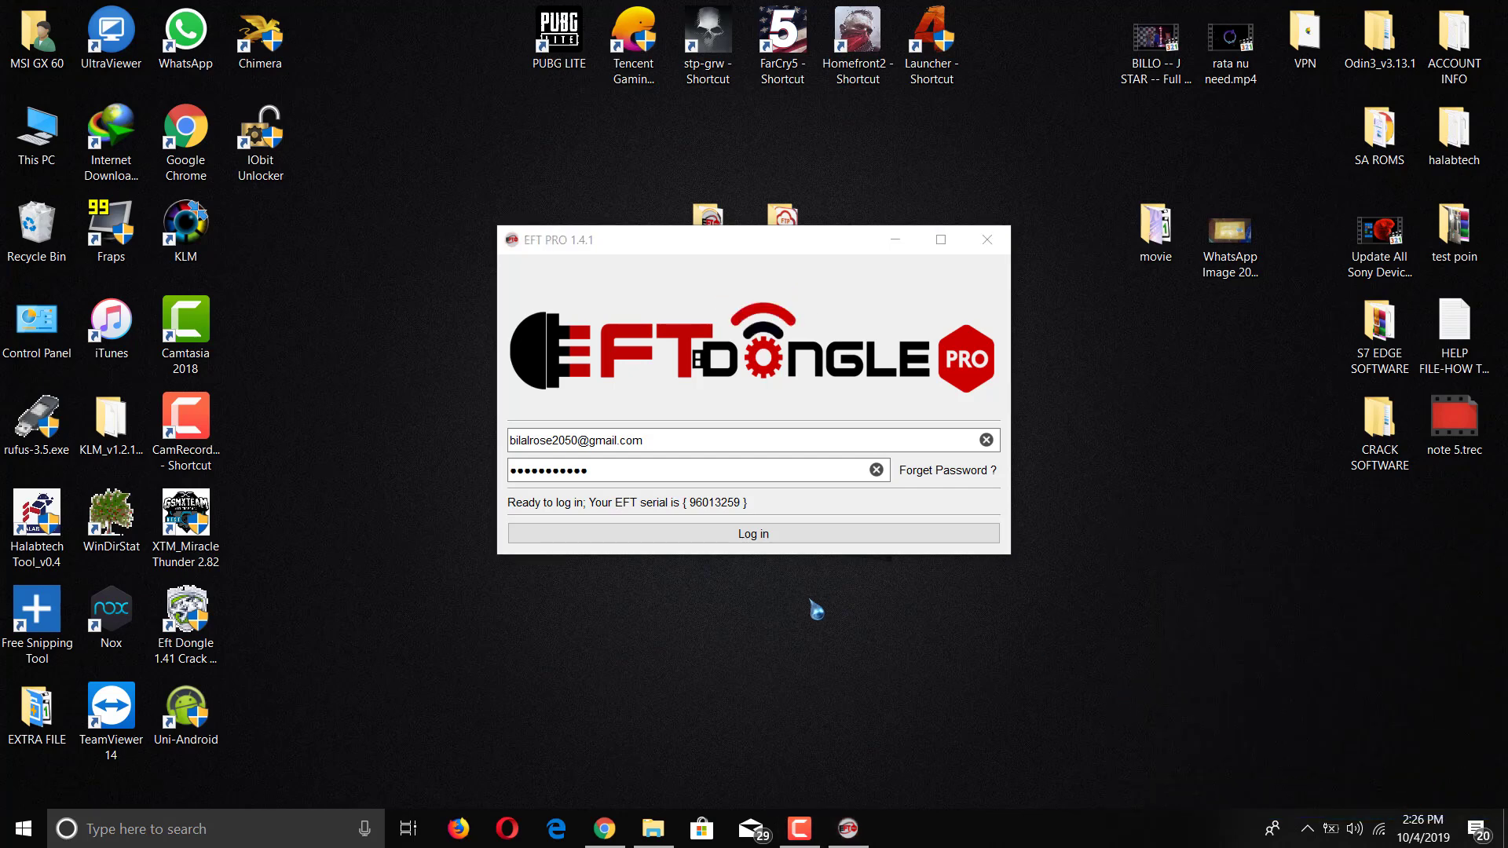
key(Return)
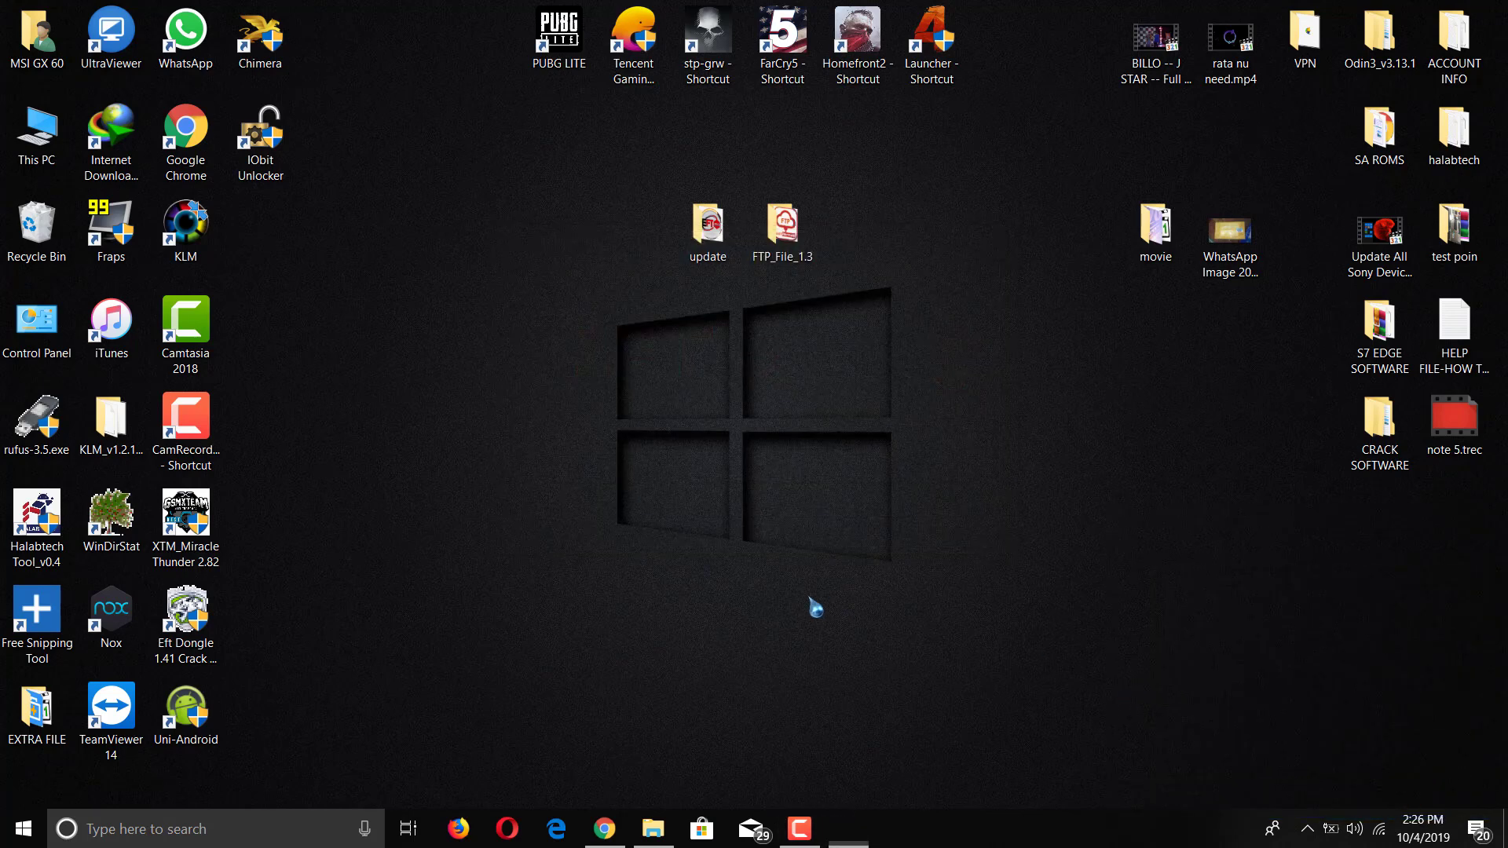
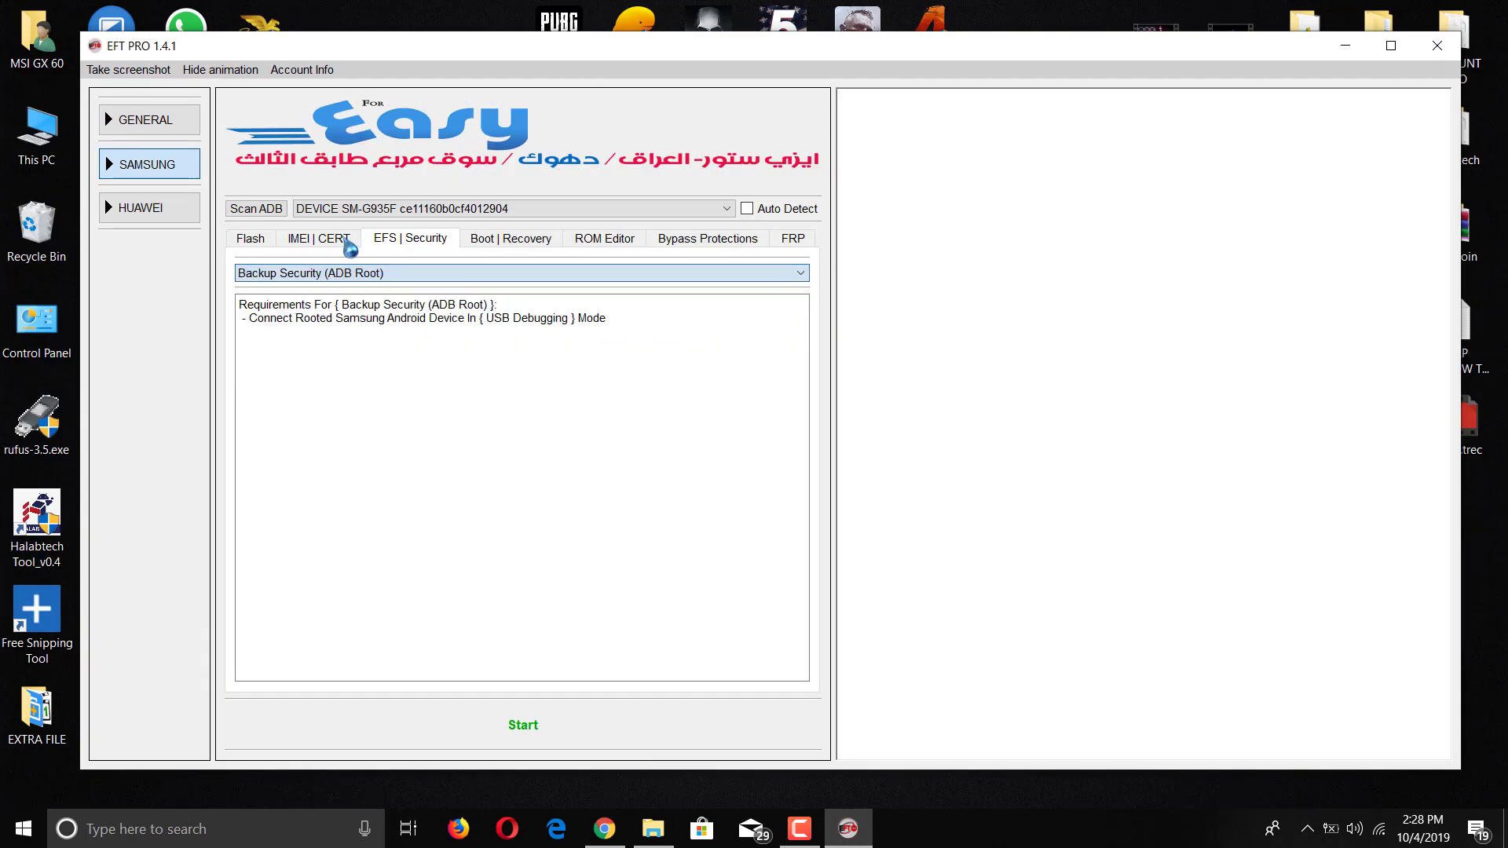
Step: Run the ADB Root security backup, then select and deselect the operation log
key(Return)
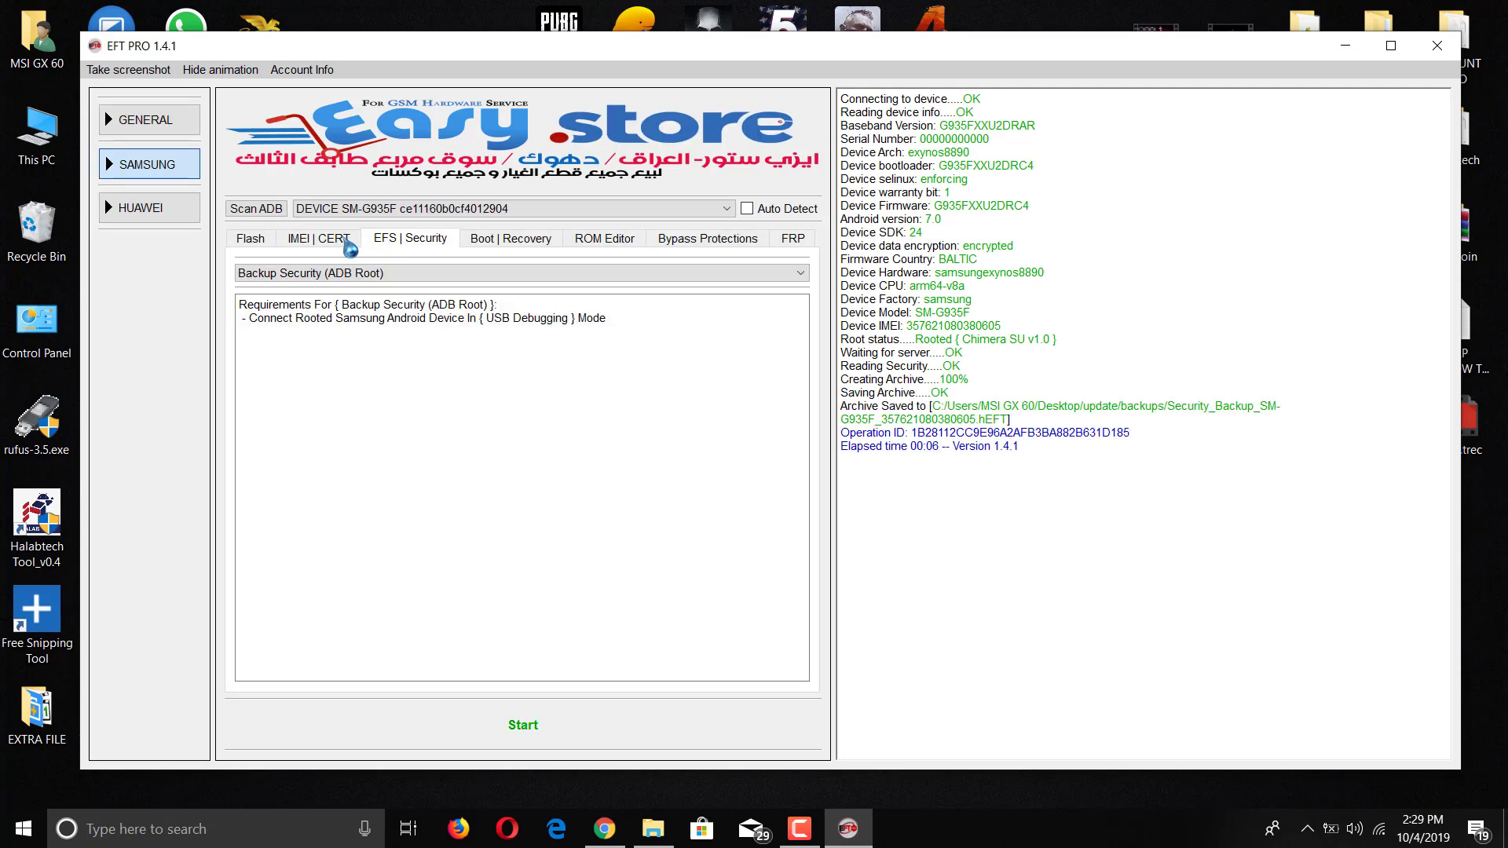
key(shift+Up)
key(shift+Up)
key(shift+Up)
key(shift+Up)
key(shift+Up)
key(shift+Up)
key(shift+Up)
key(shift+Up)
key(shift+Up)
key(shift+Up)
key(shift+Up)
key(shift+Up)
key(shift+Up)
key(shift+Up)
key(shift+Up)
key(shift+Up)
key(shift+Up)
key(shift+Up)
key(shift+Up)
key(shift+Up)
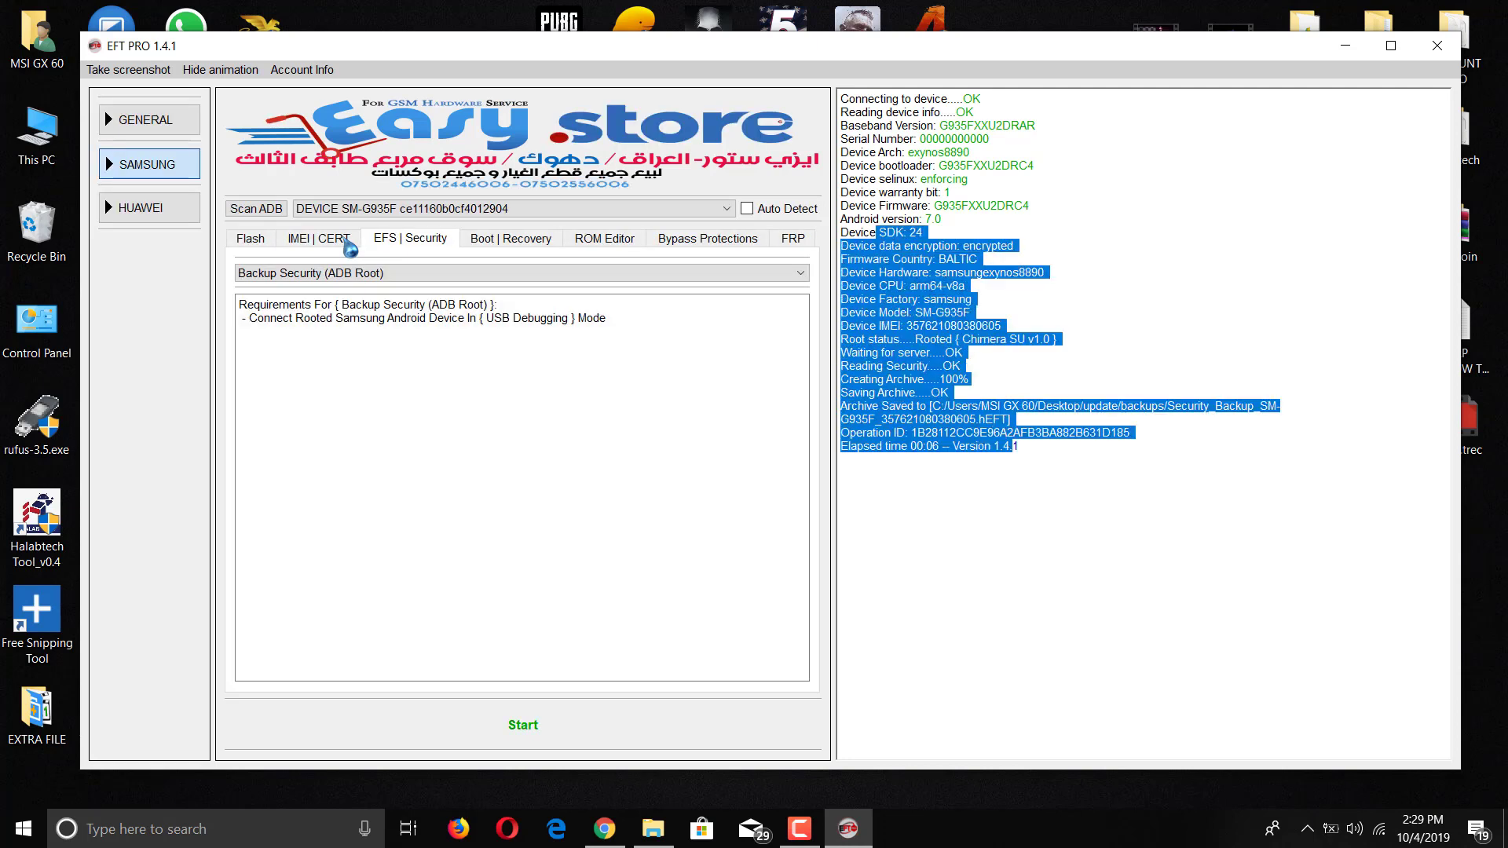
key(Down)
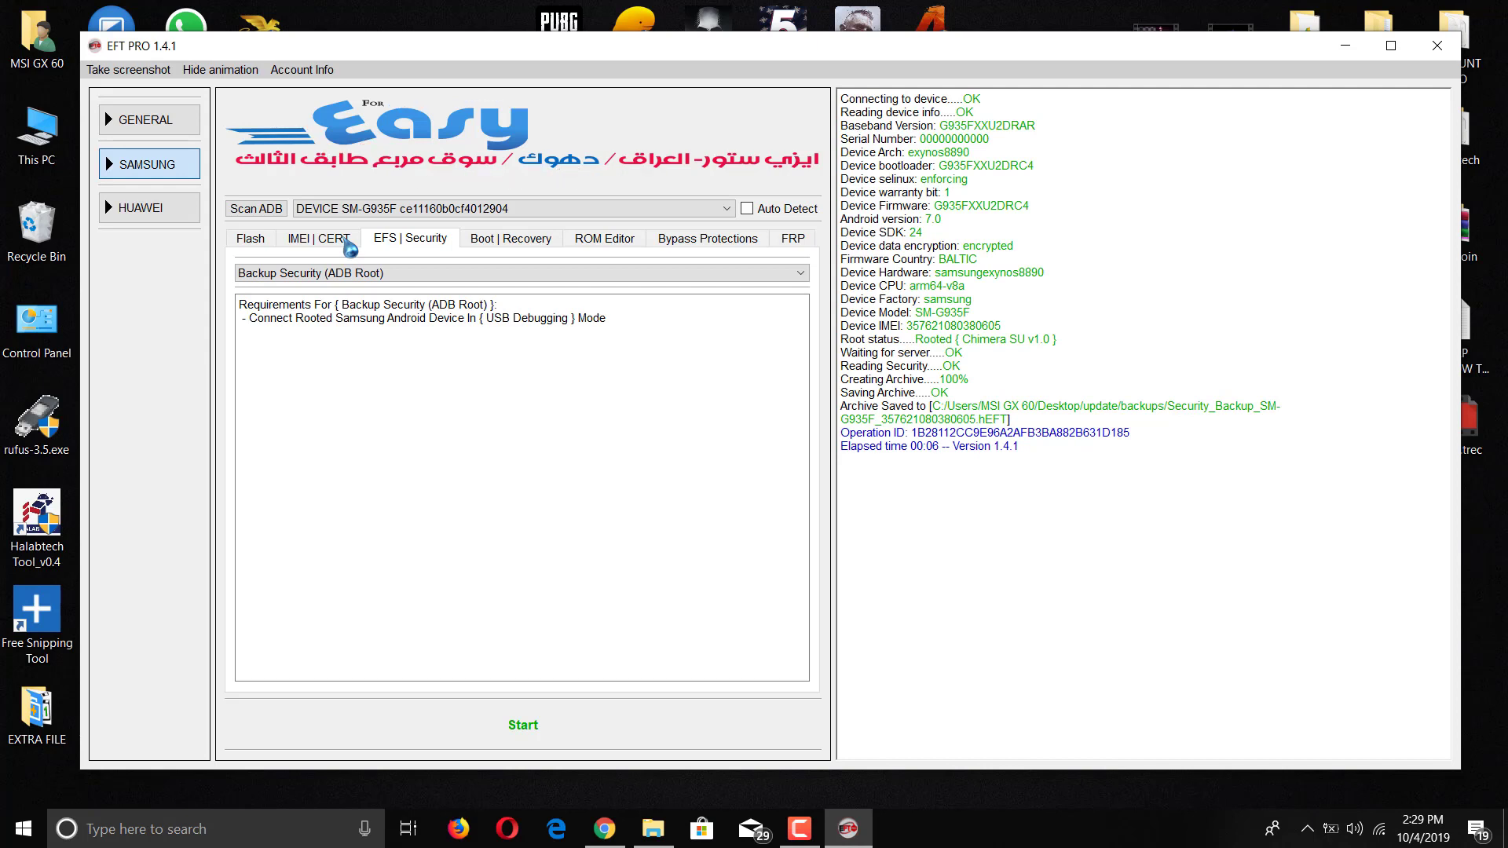
Step: Move the Odin3_v3.13.1 folder into SA ROMS, then restore EFT PRO and request closing it
mouse_move(1304, 512)
mouse_down()
mouse_move(960, 270)
mouse_move(832, 88)
mouse_up()
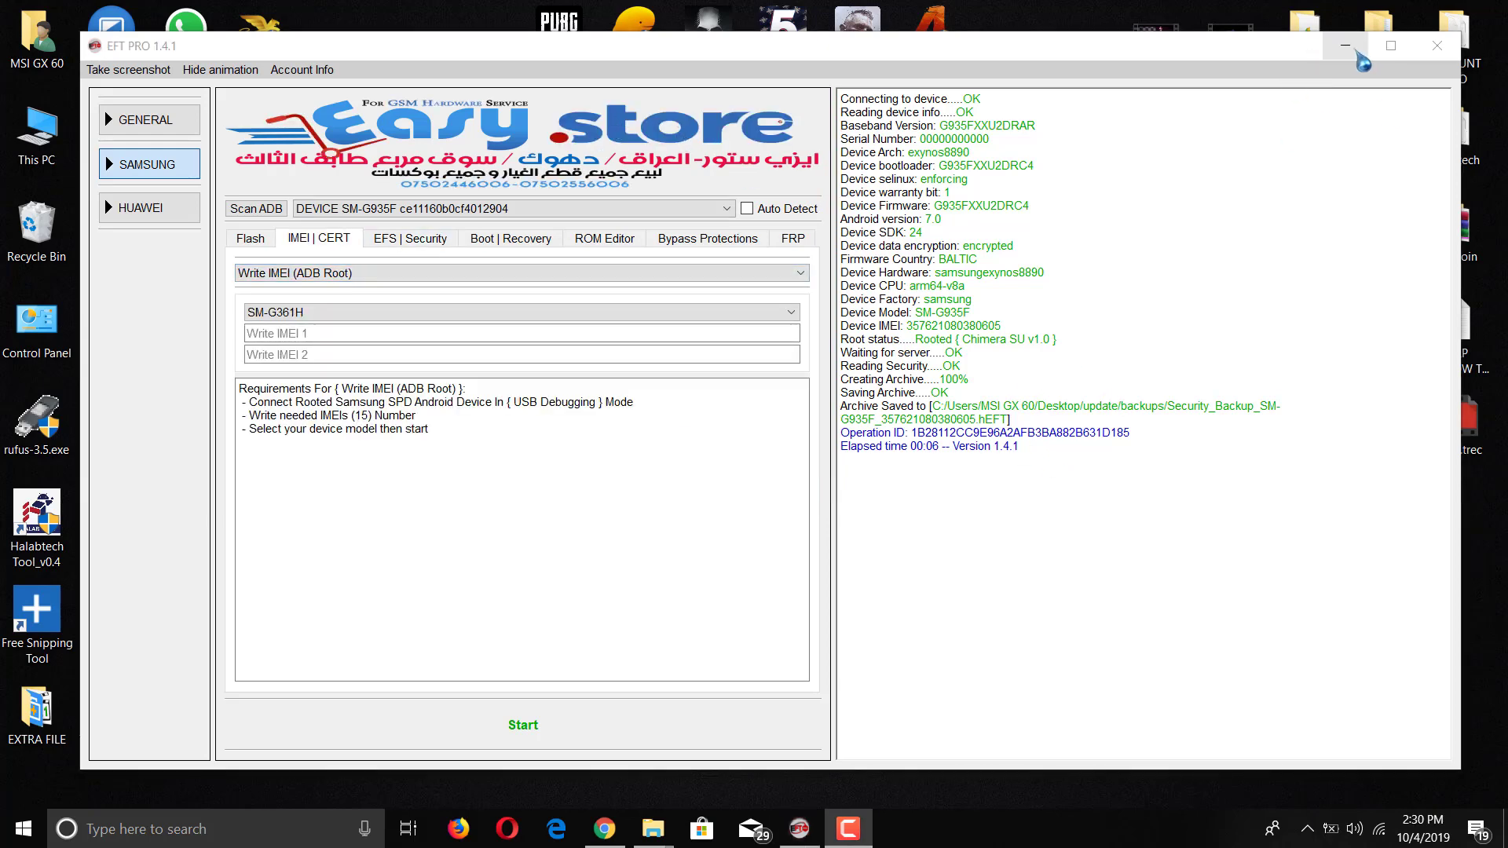
click(1346, 48)
drag(1380, 35, 1327, 165)
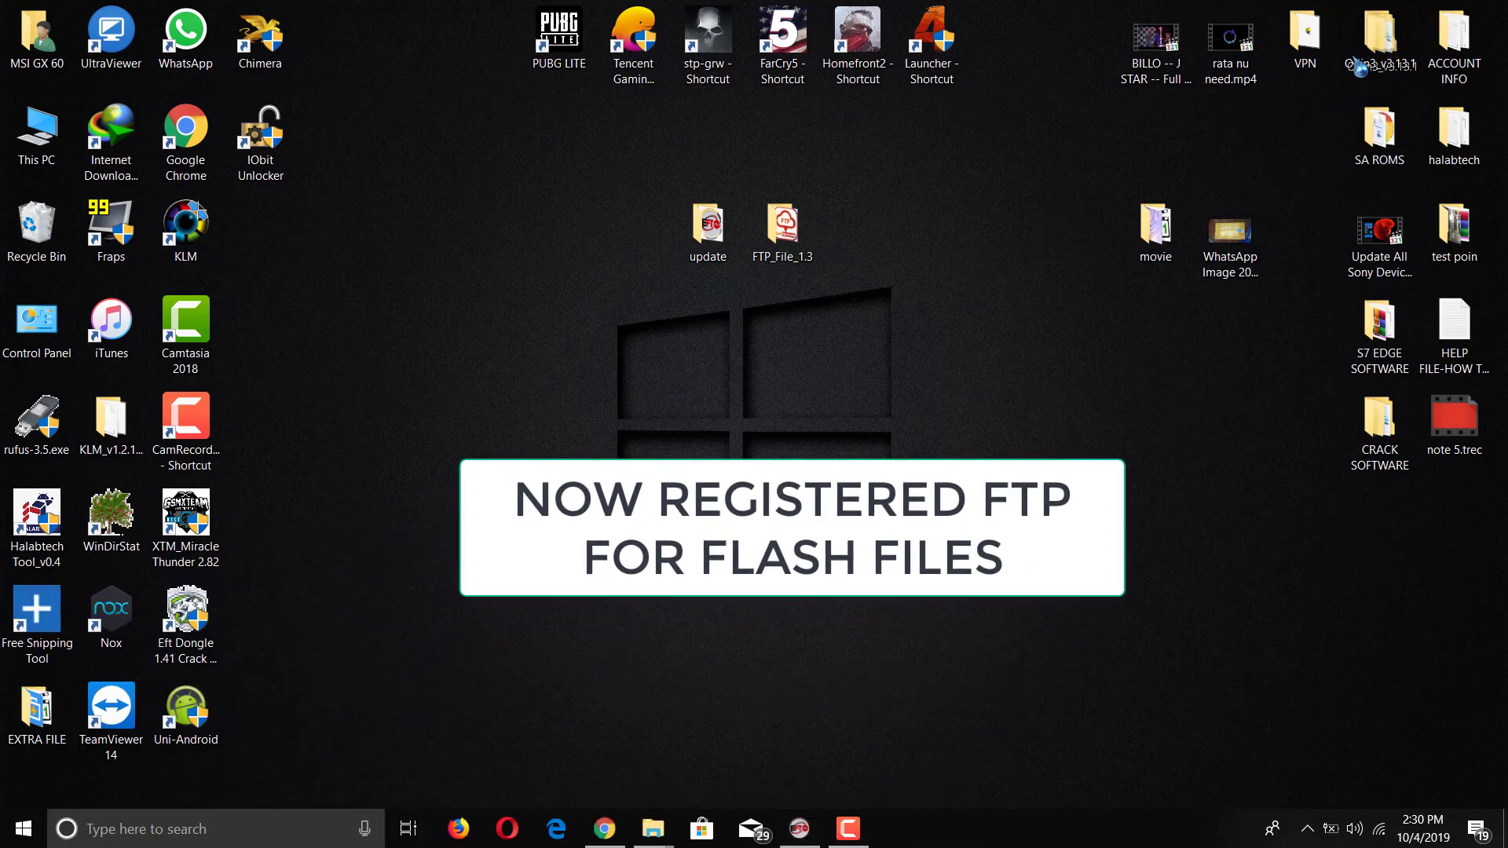
click(800, 831)
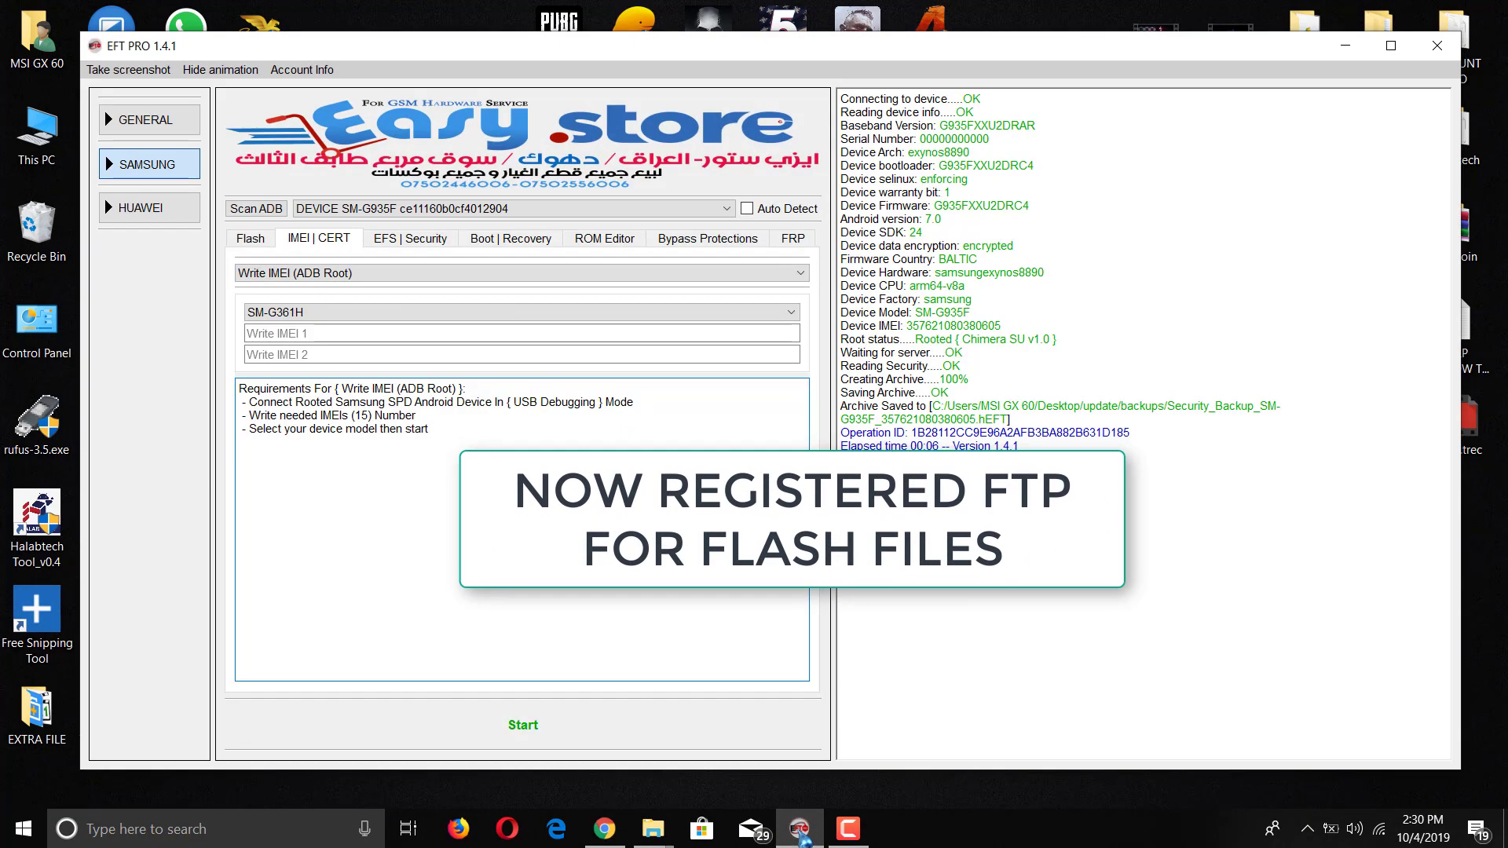
key(alt+F4)
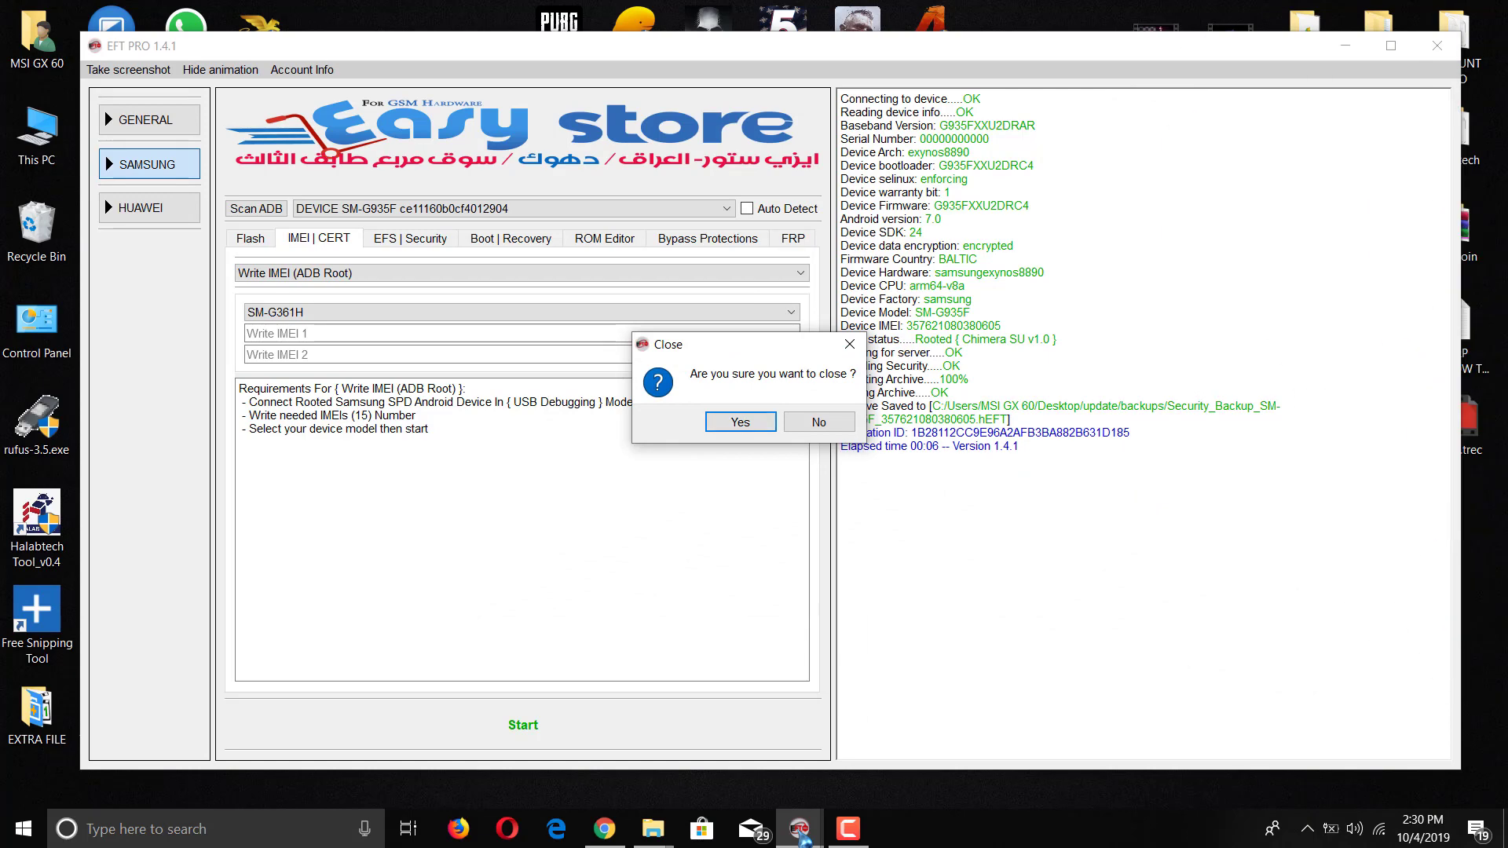
Step: Close EFT PRO and launch FTP_File_1.3.exe from the FTP_File_1.3 desktop folder
key(Return)
double_click(783, 231)
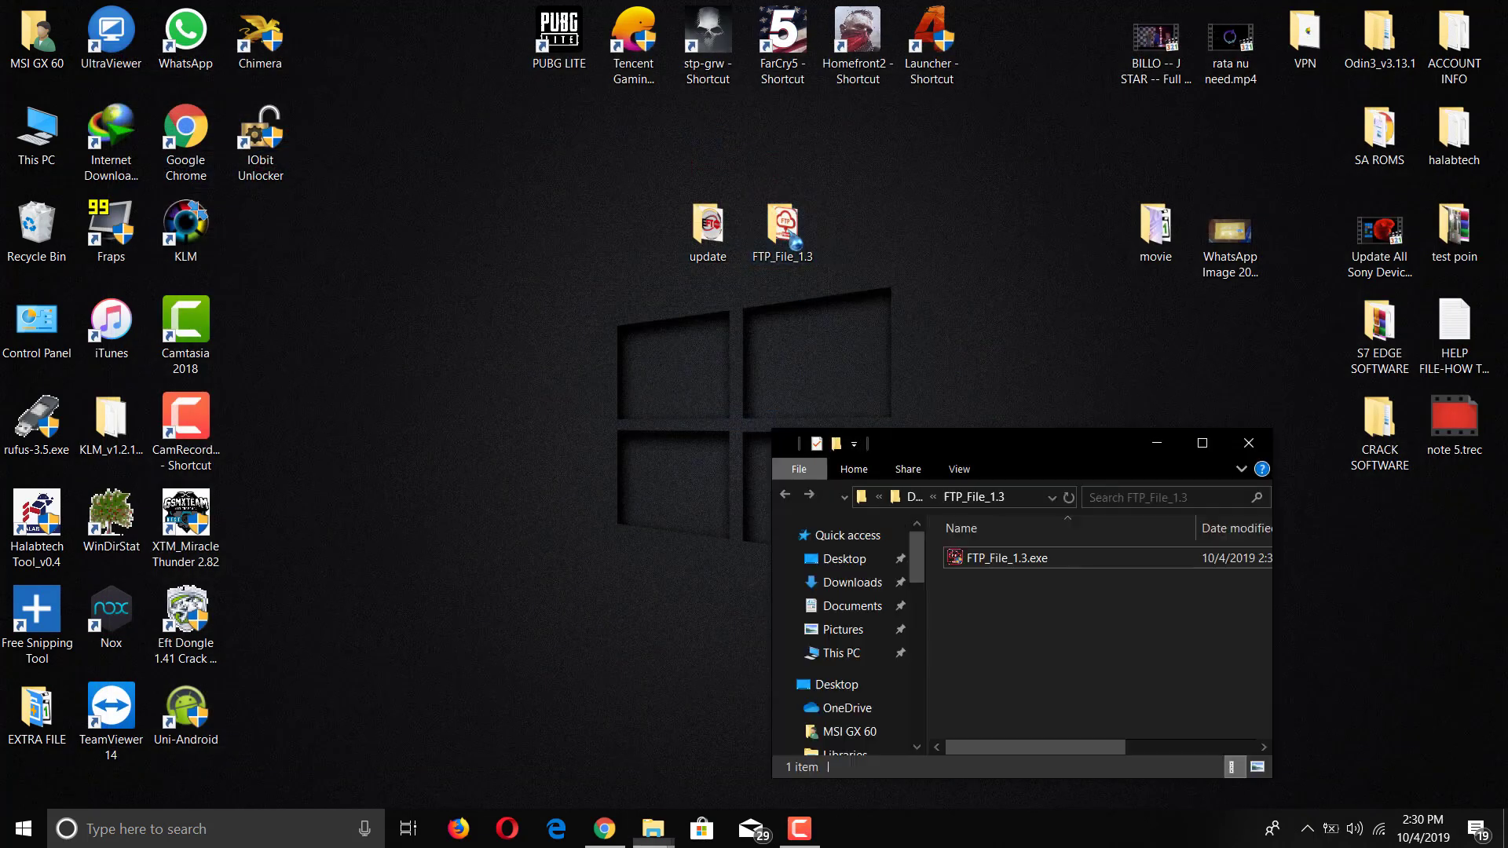
click(1003, 560)
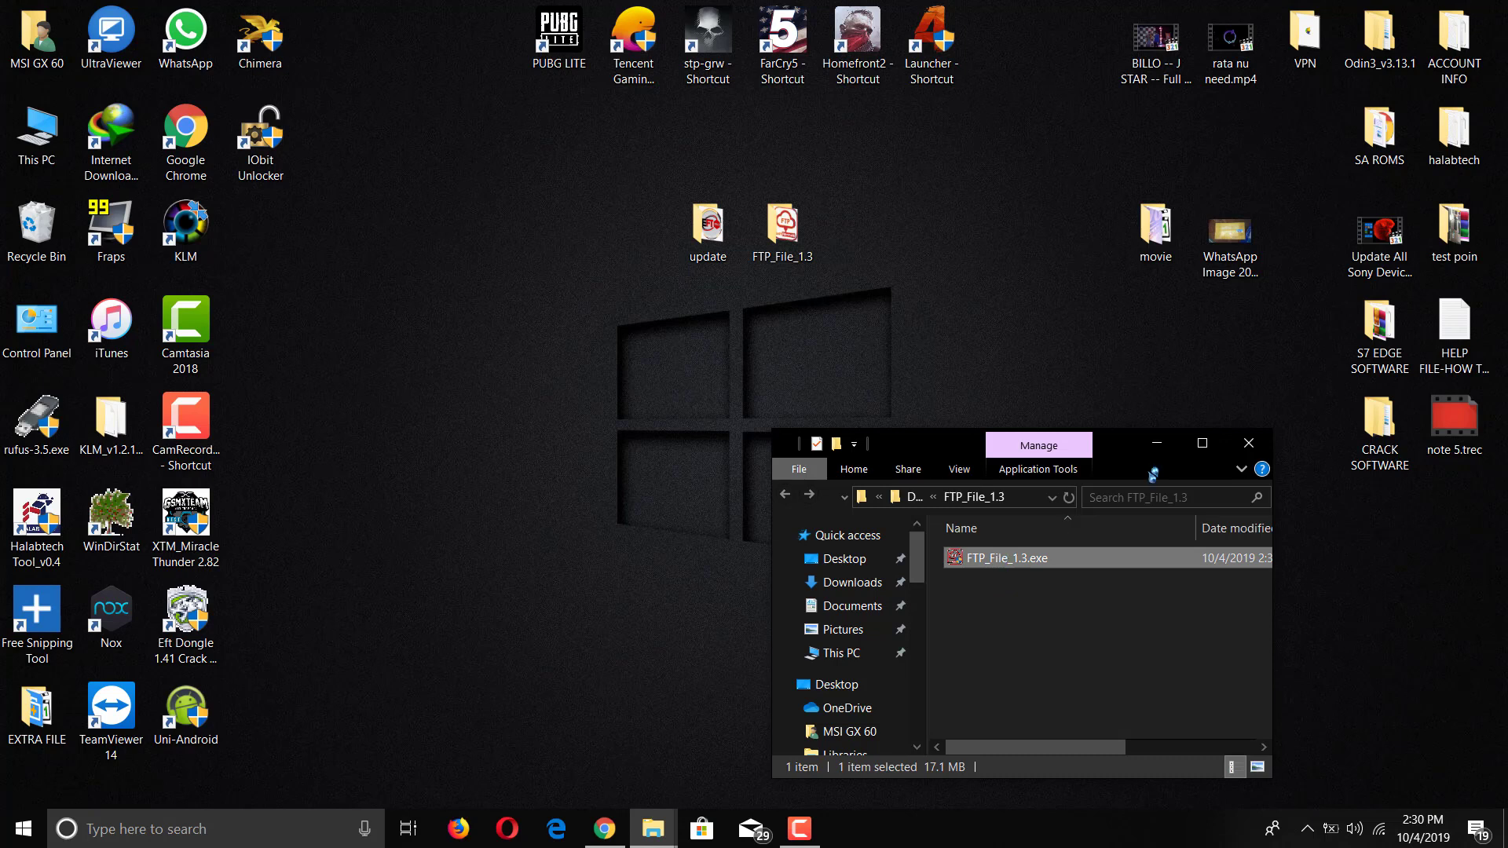
click(1257, 445)
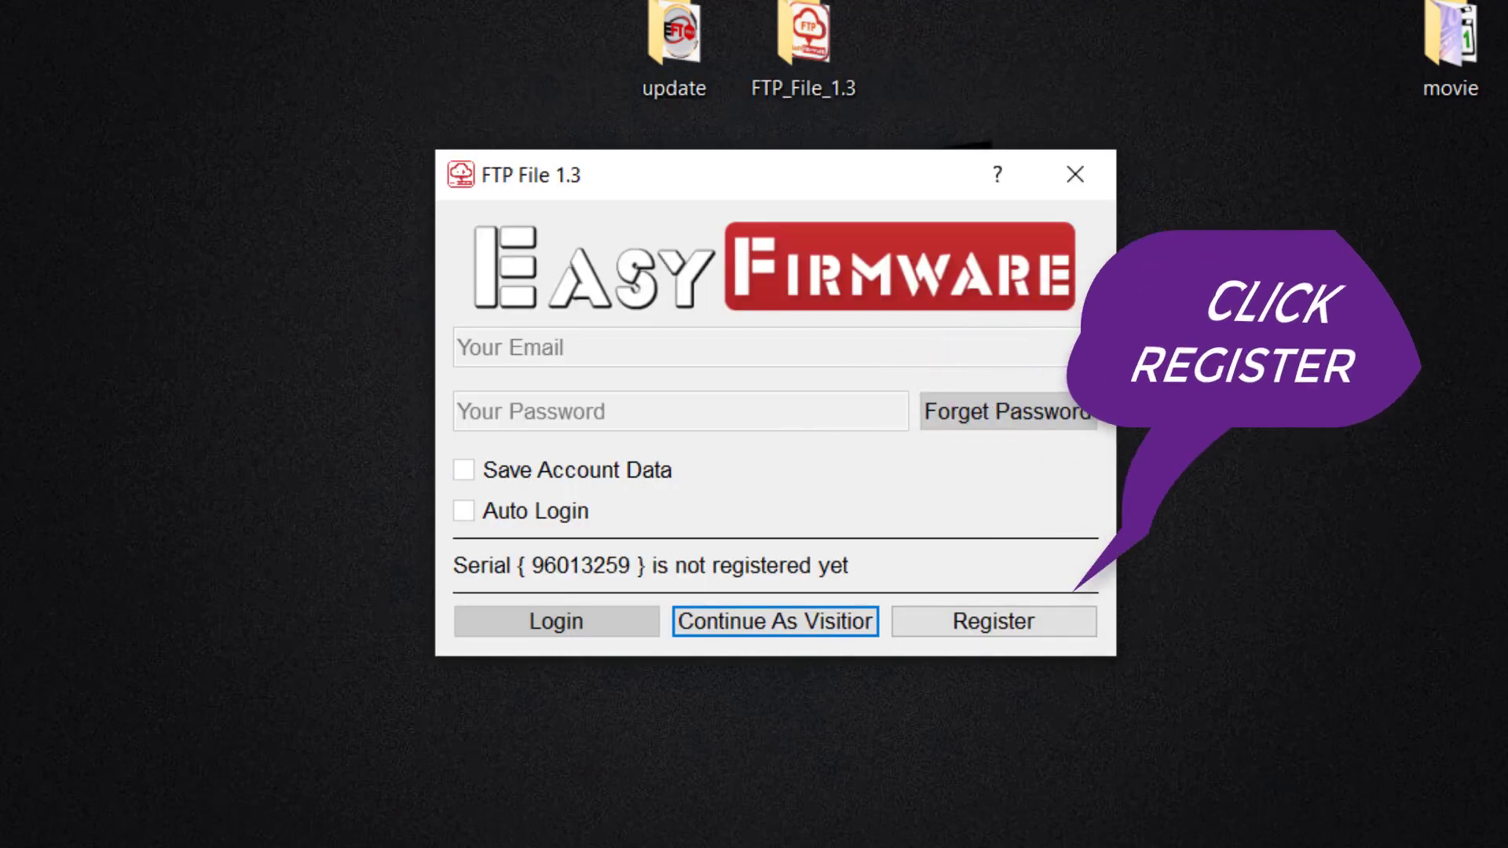
Step: Open the registration form and enter the user's full name and phone number
click(993, 621)
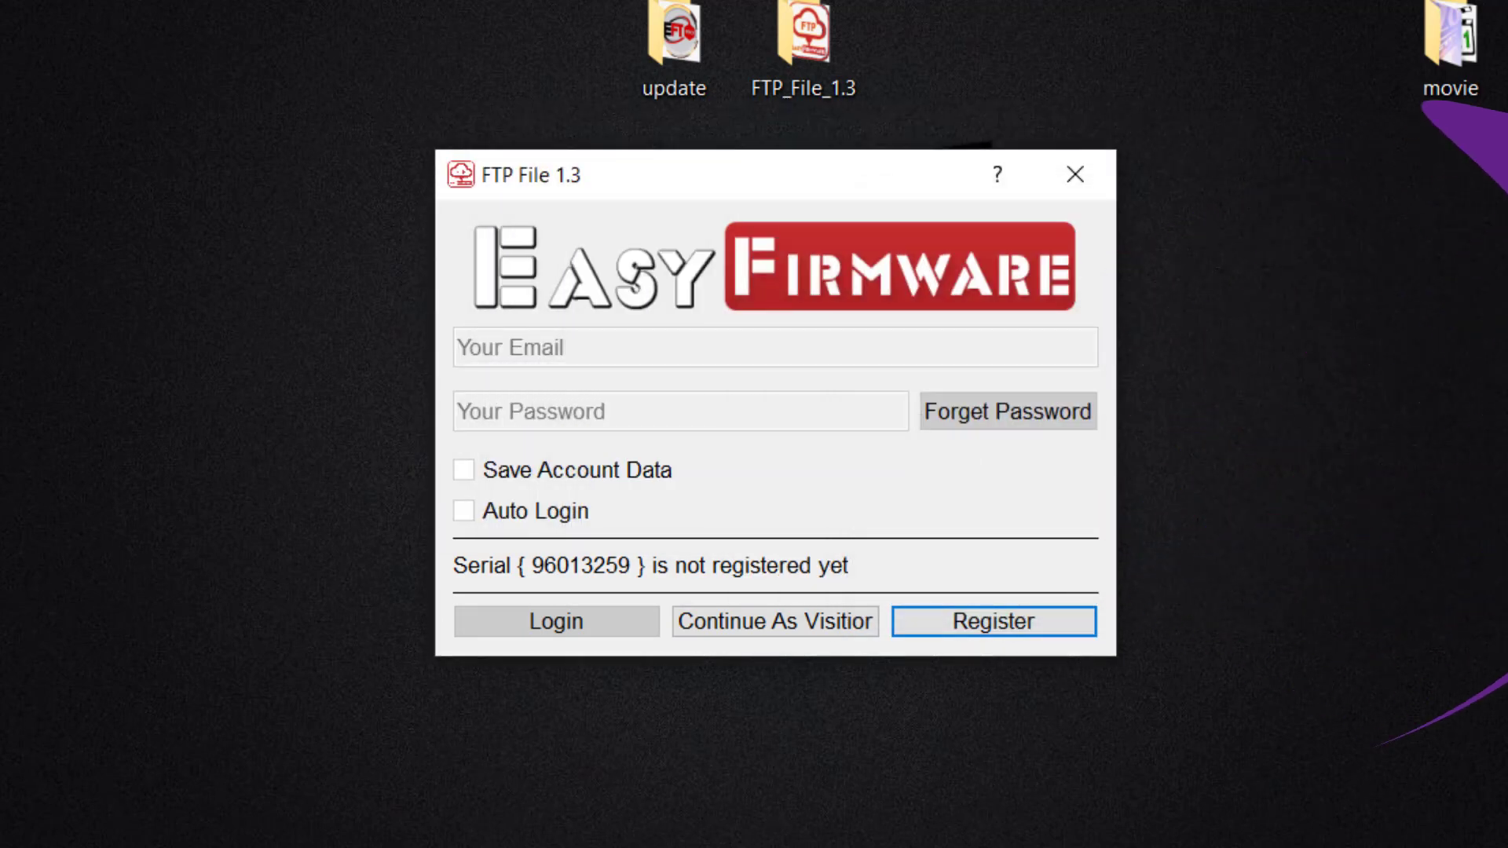
click(1021, 633)
key(Tab)
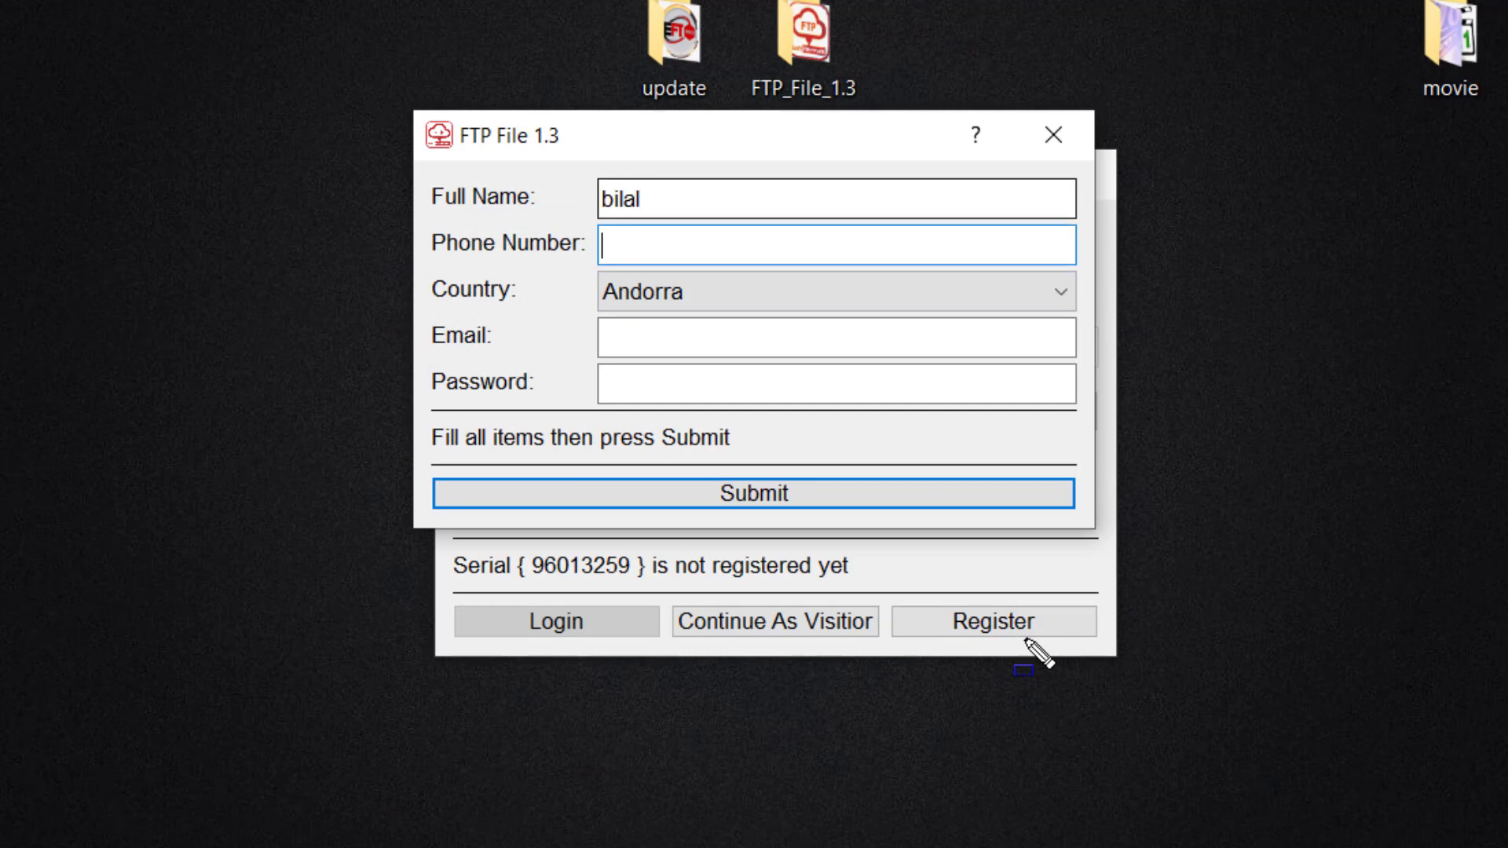
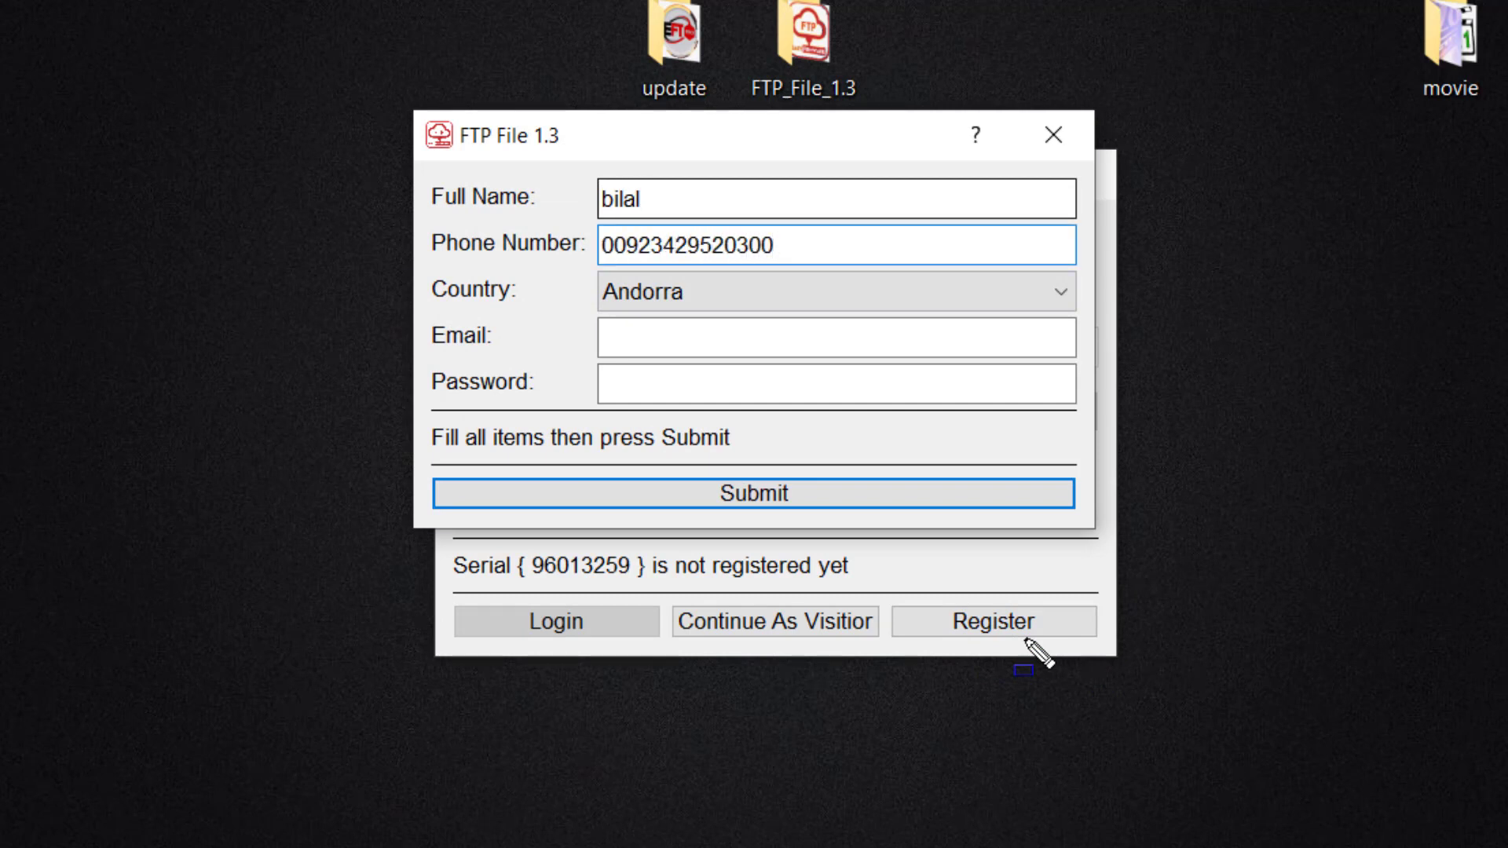
key(shift+Tab)
key(Tab)
Step: Choose Pakistan, enter and correct the e-mail, type the password, and submit
text(pan)
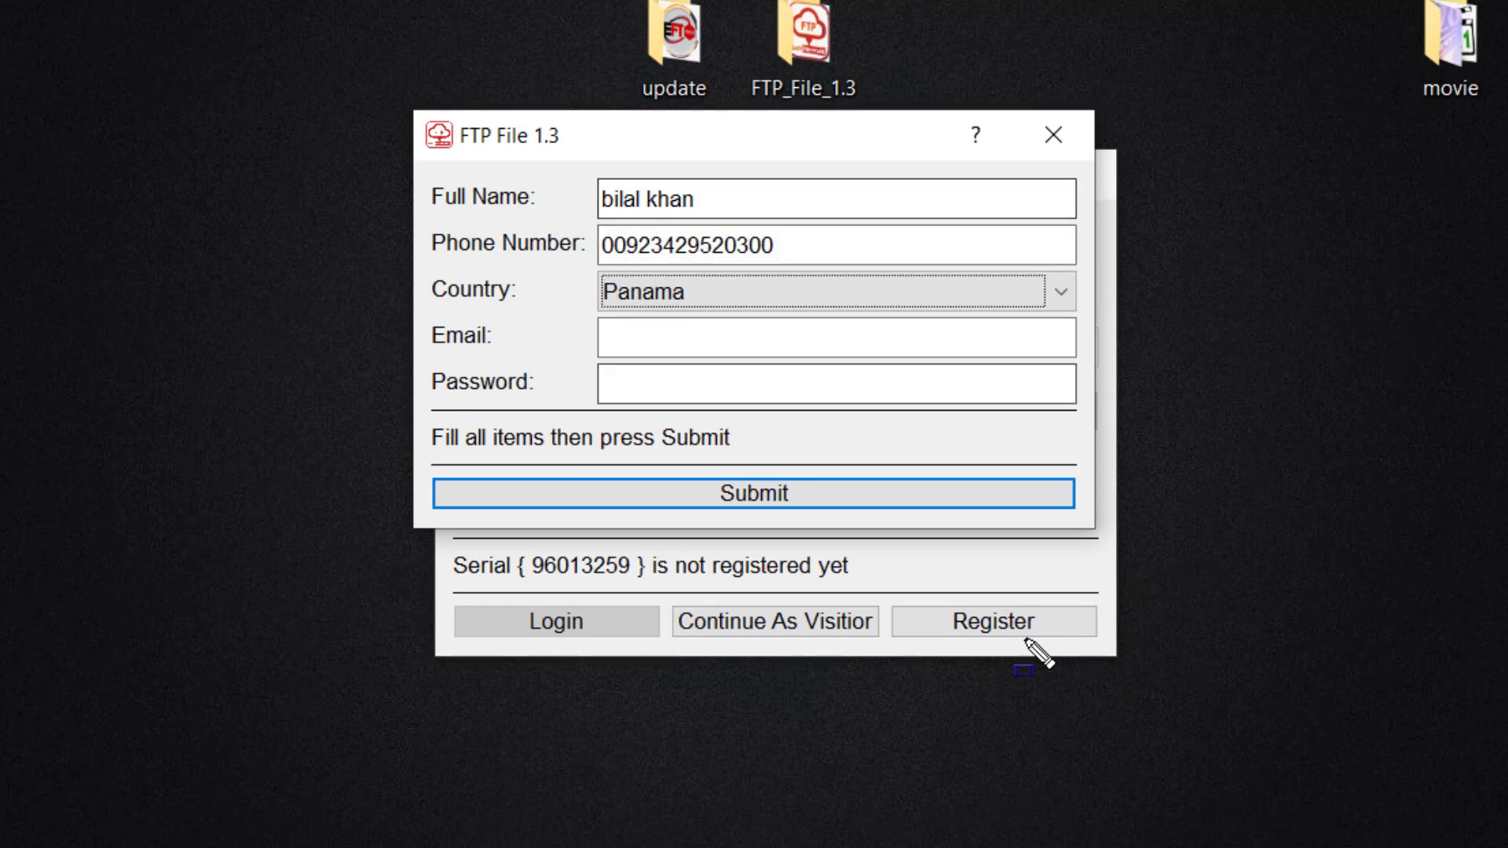
key(alt+Down)
text(pak)
key(Tab)
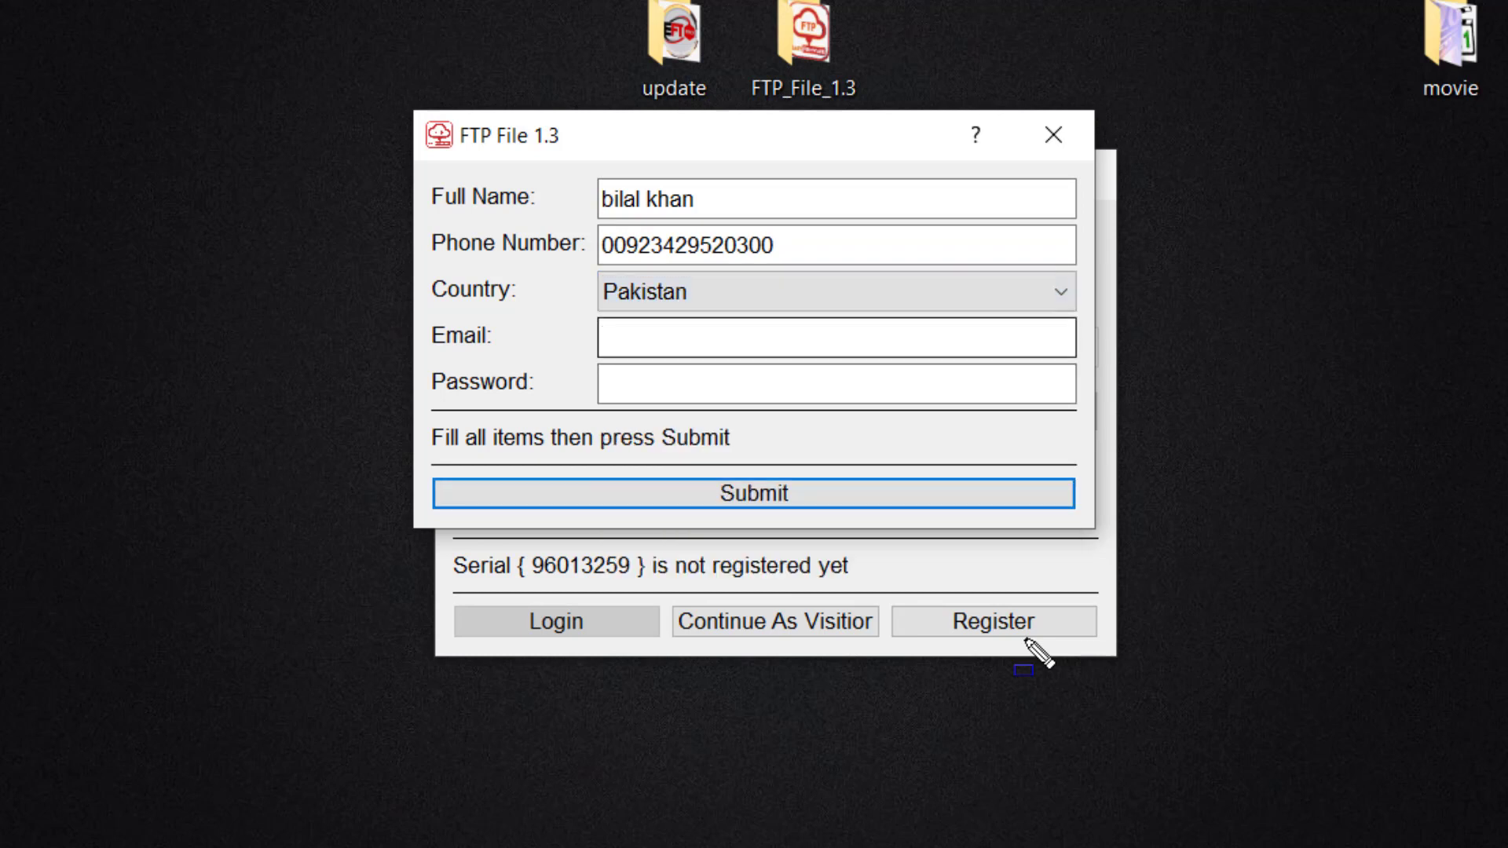
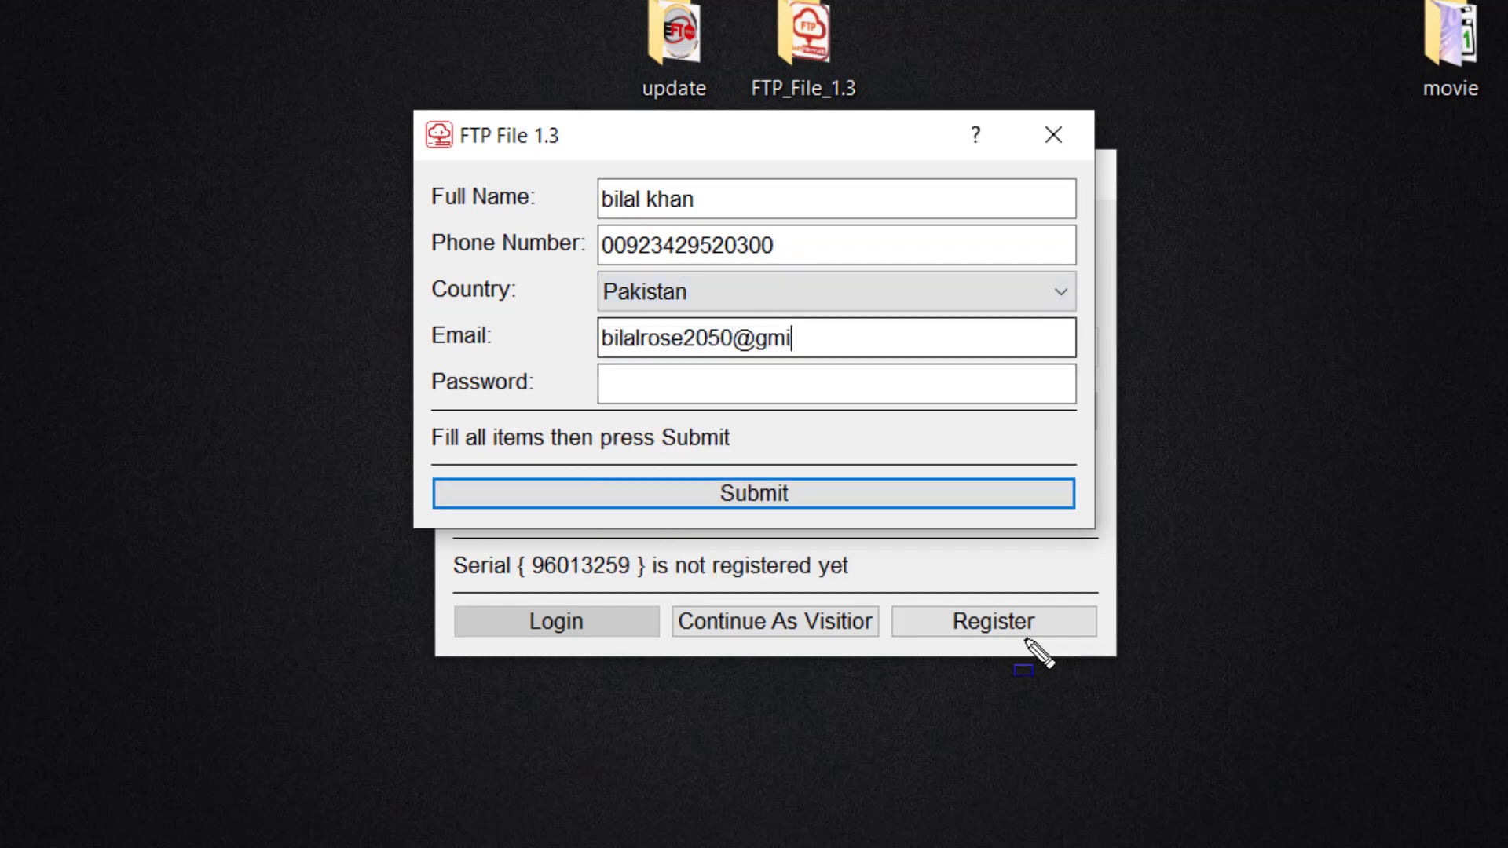
key(shift+Tab)
key(Tab)
key(End)
key(Left)
key(Left)
key(Left)
key(Left)
key(Left)
key(Left)
key(Left)
text(a)
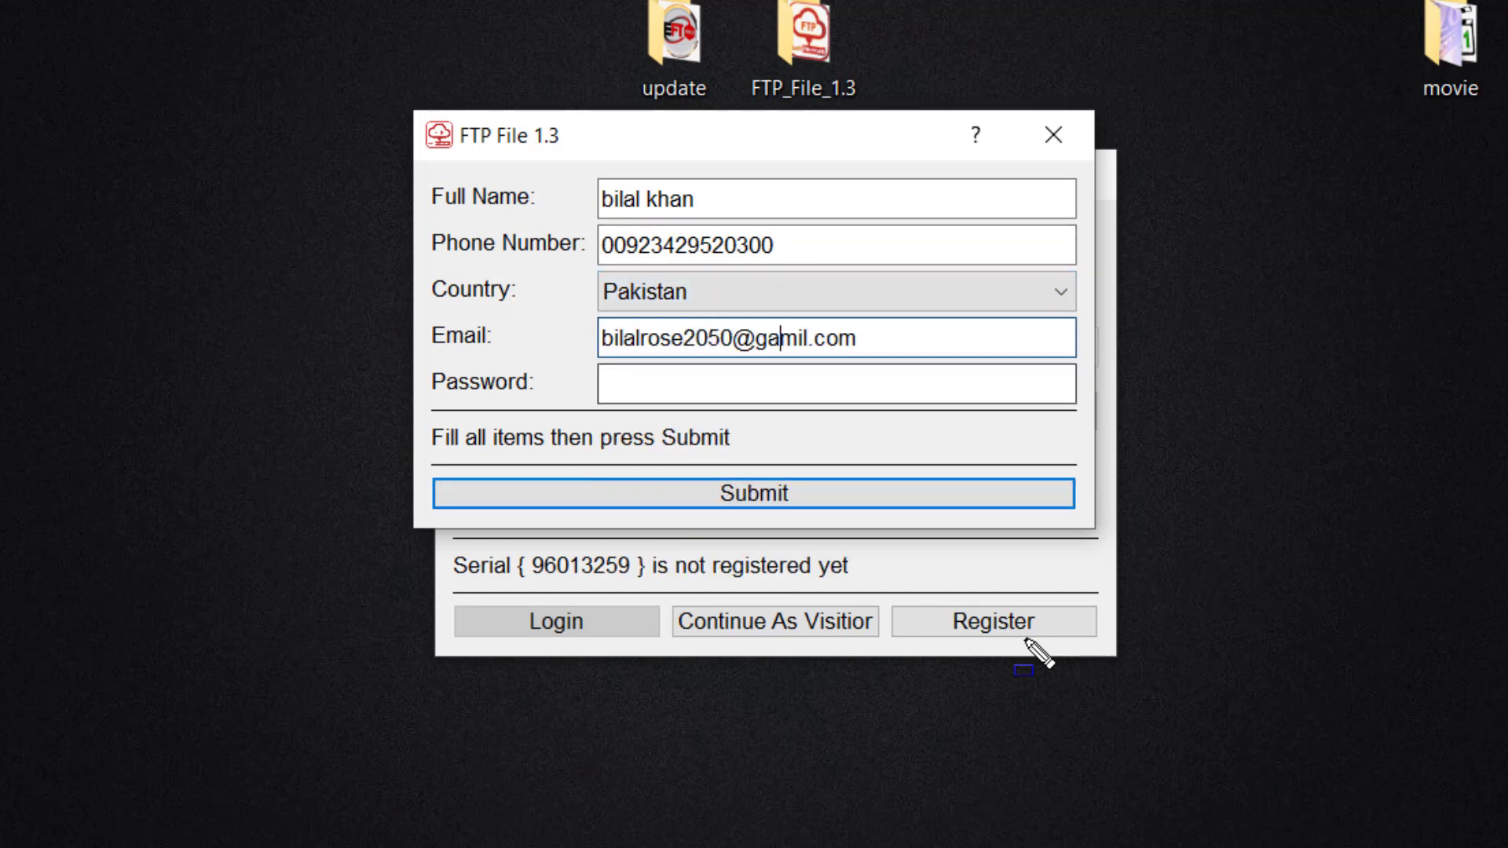
key(Tab)
text(••••••••••••)
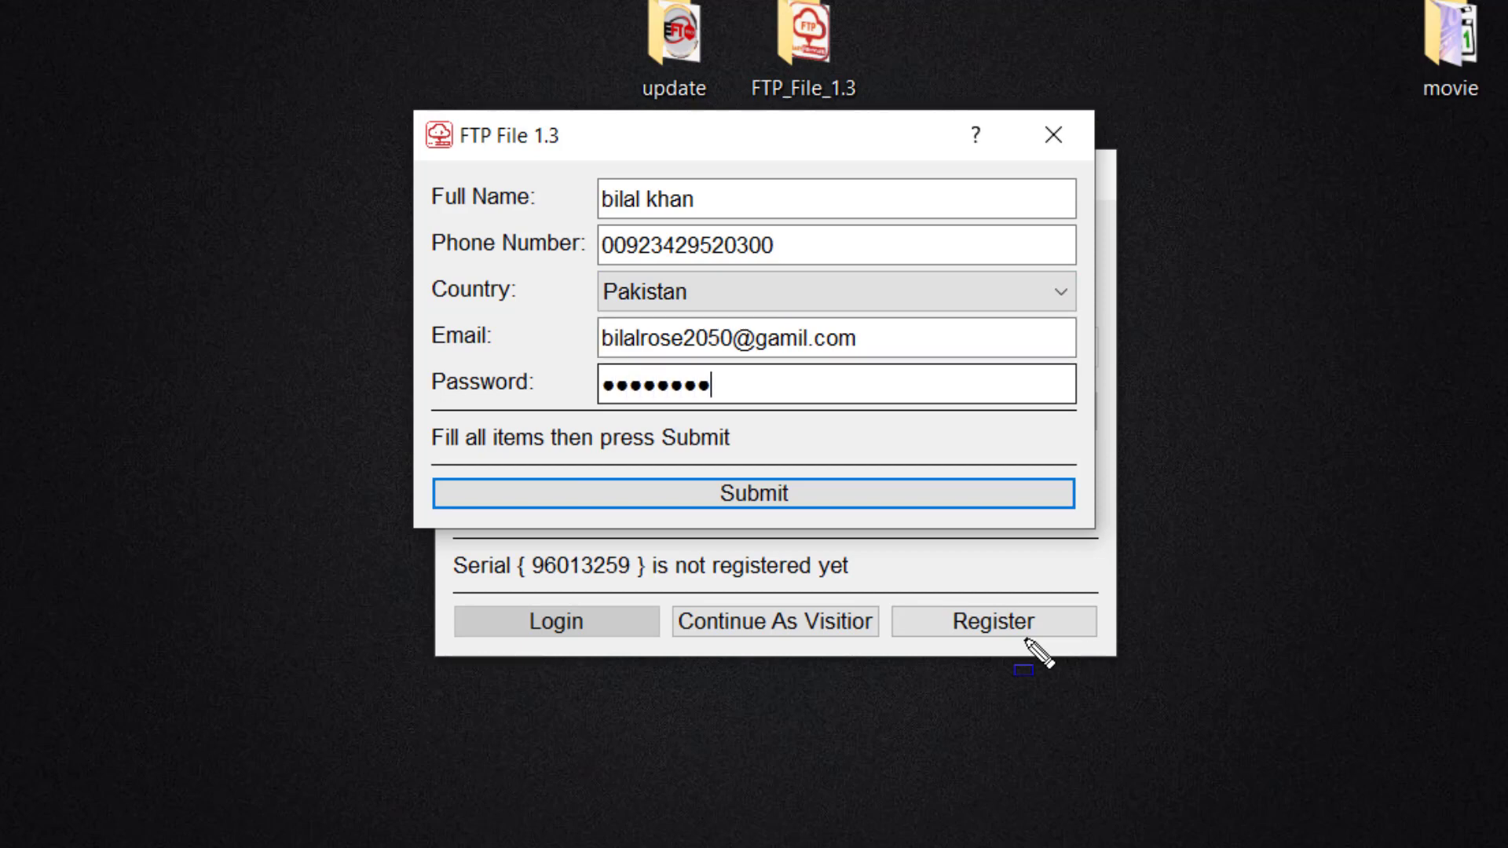
key(Return)
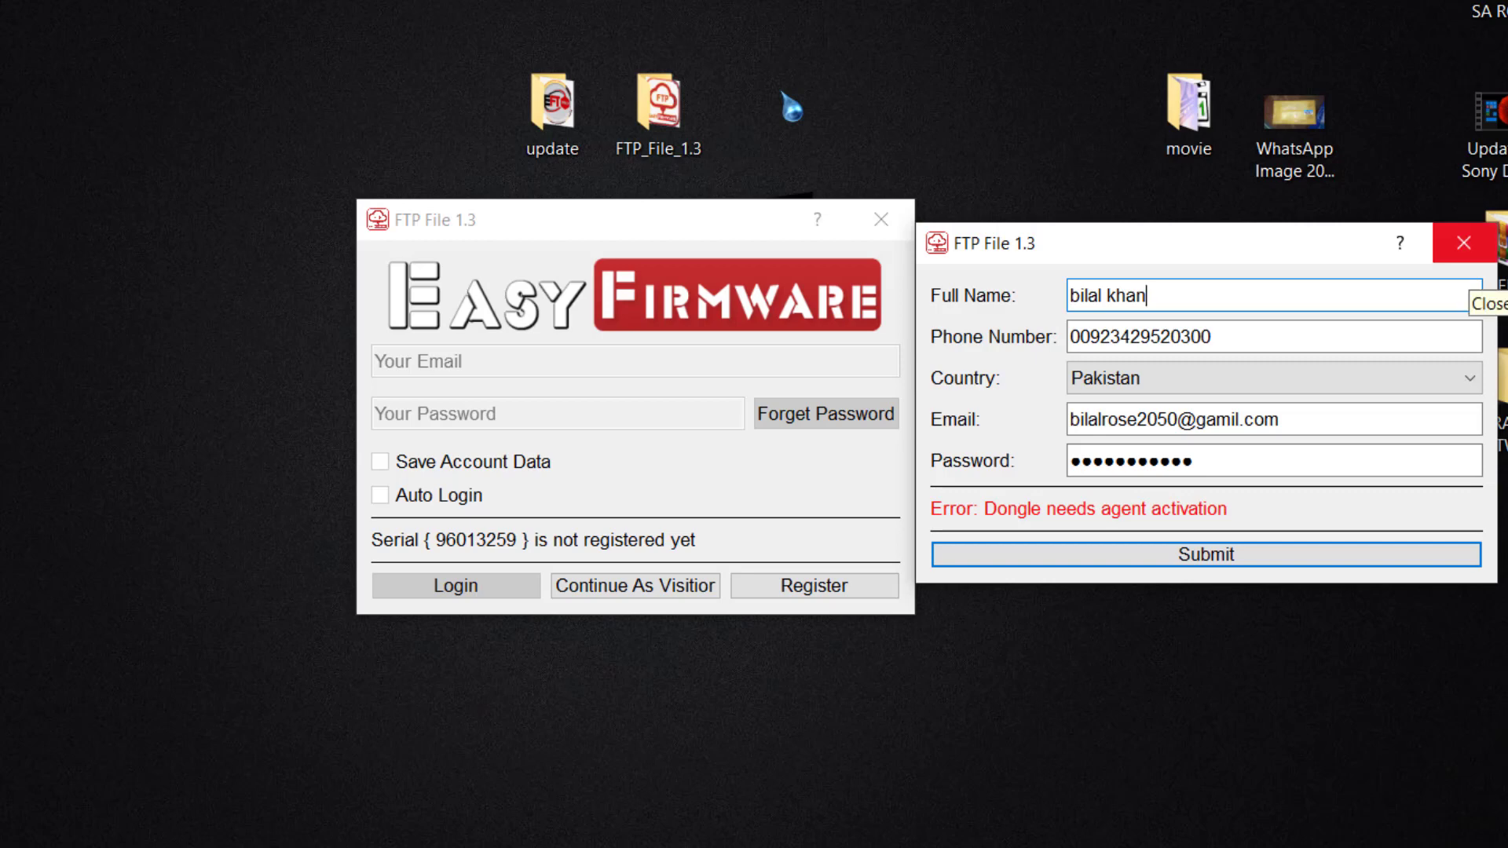
Step: Close the registration and login windows and relaunch FTP File from its folder
click(1463, 243)
click(881, 219)
double_click(658, 106)
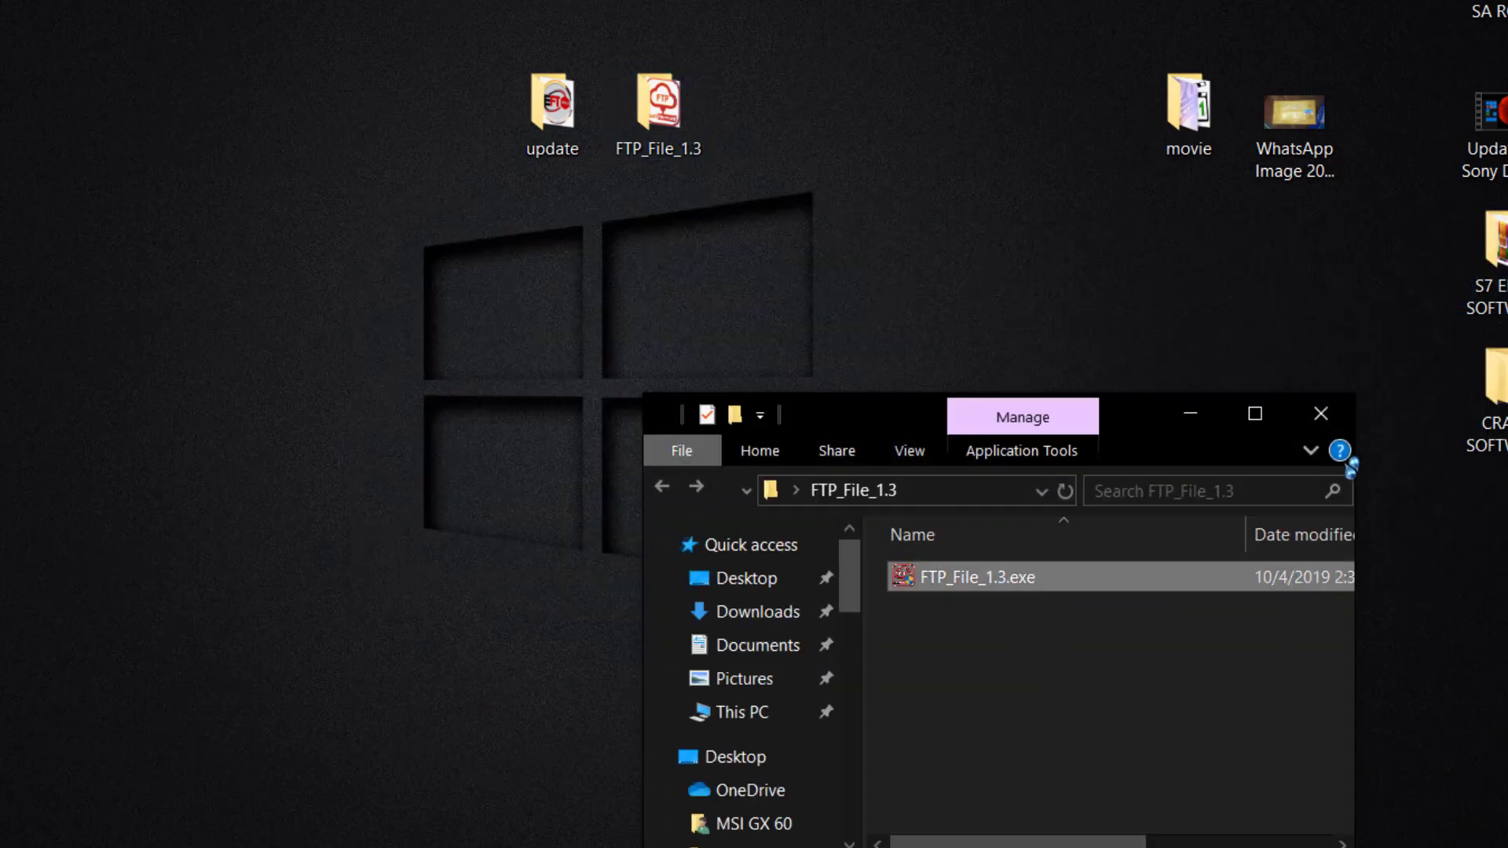
click(1320, 414)
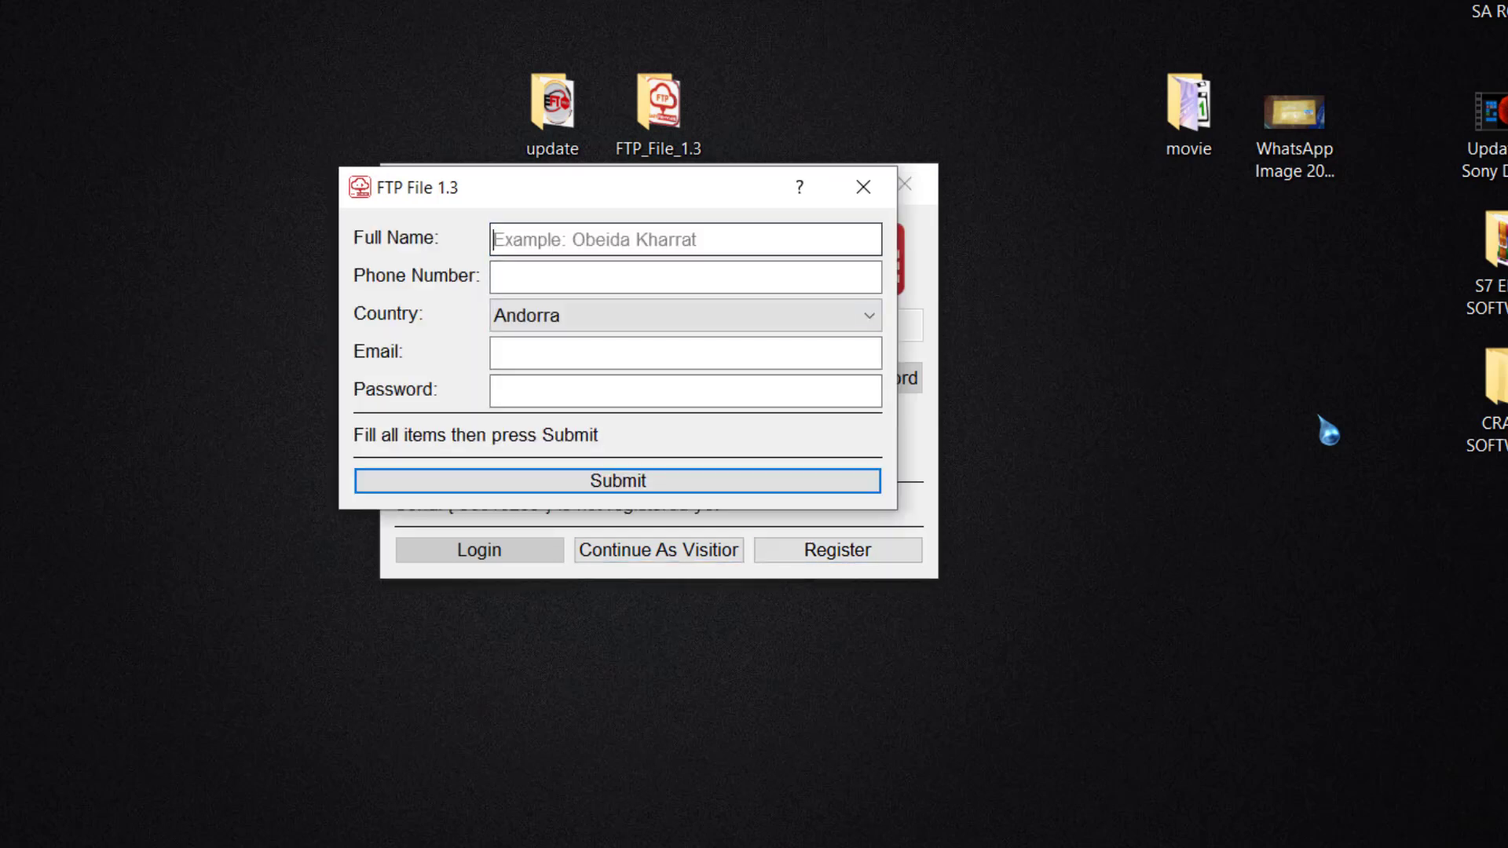
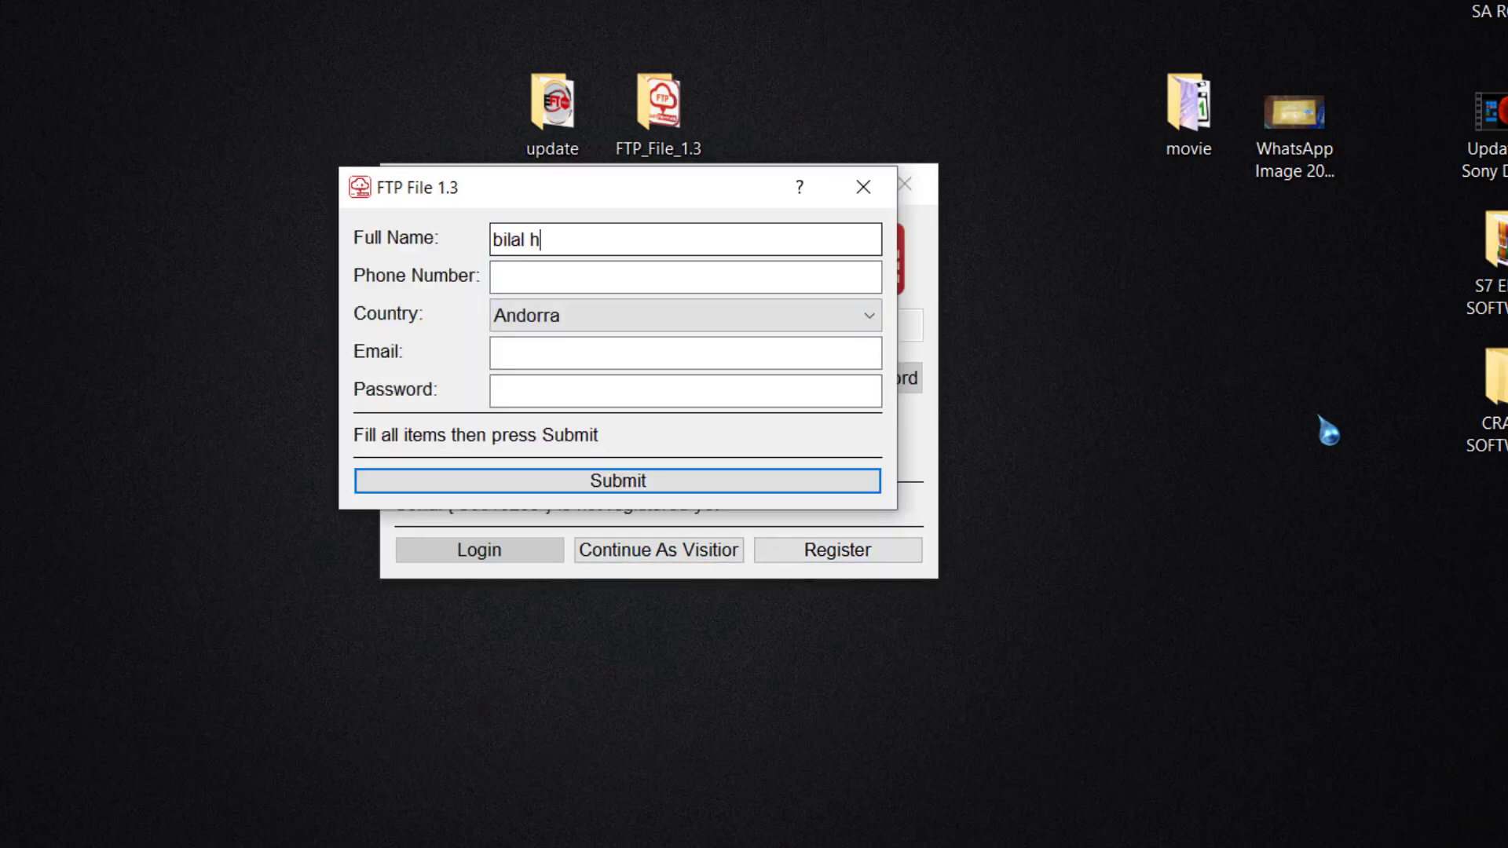
Step: Re-enter the full name and phone number and choose Pakistan as the country
key(Tab)
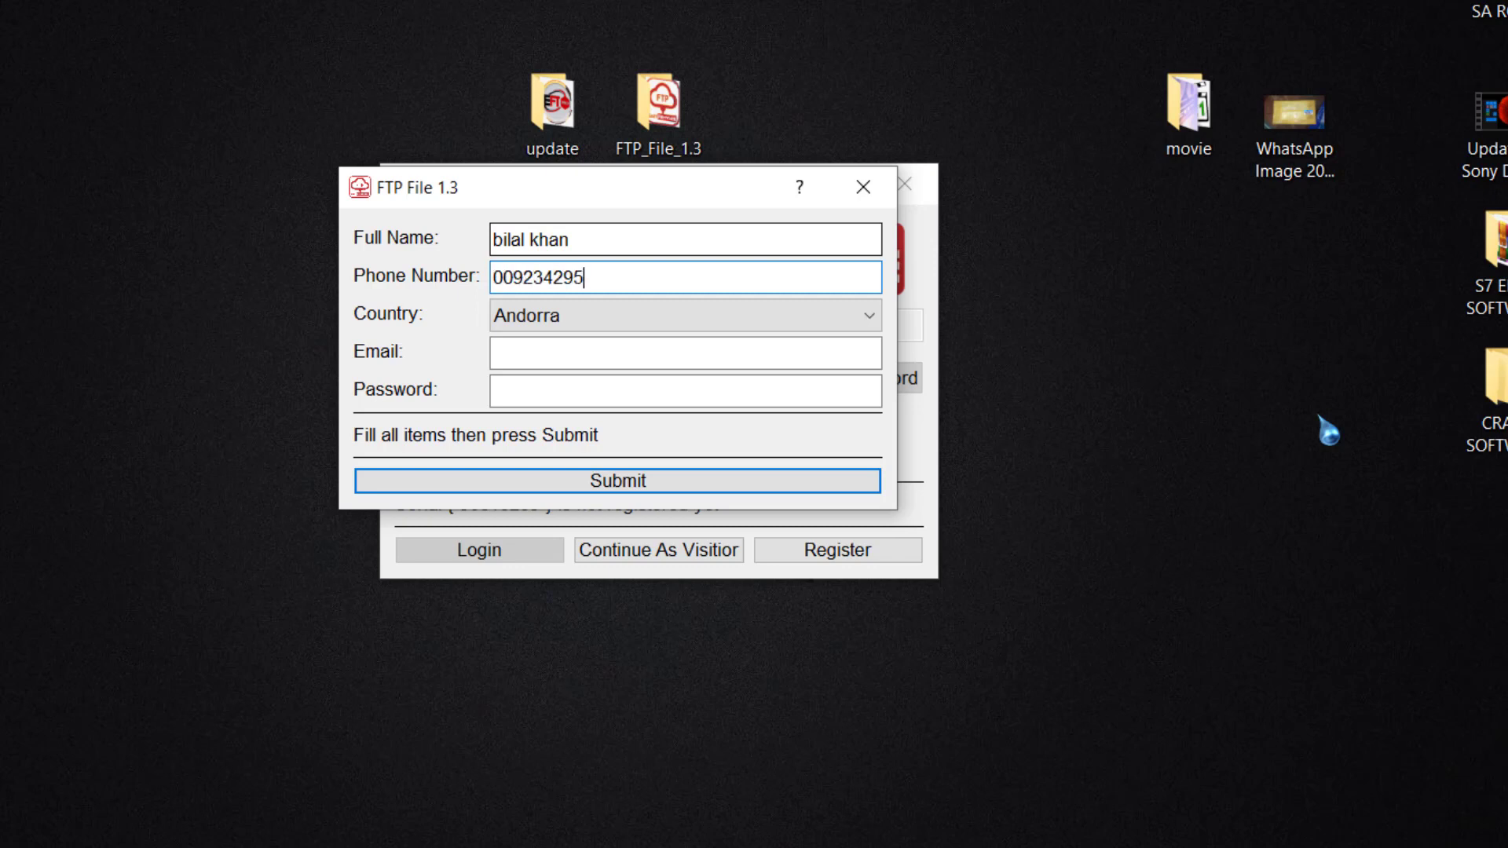
key(Tab)
key(Home)
key(alt+Down)
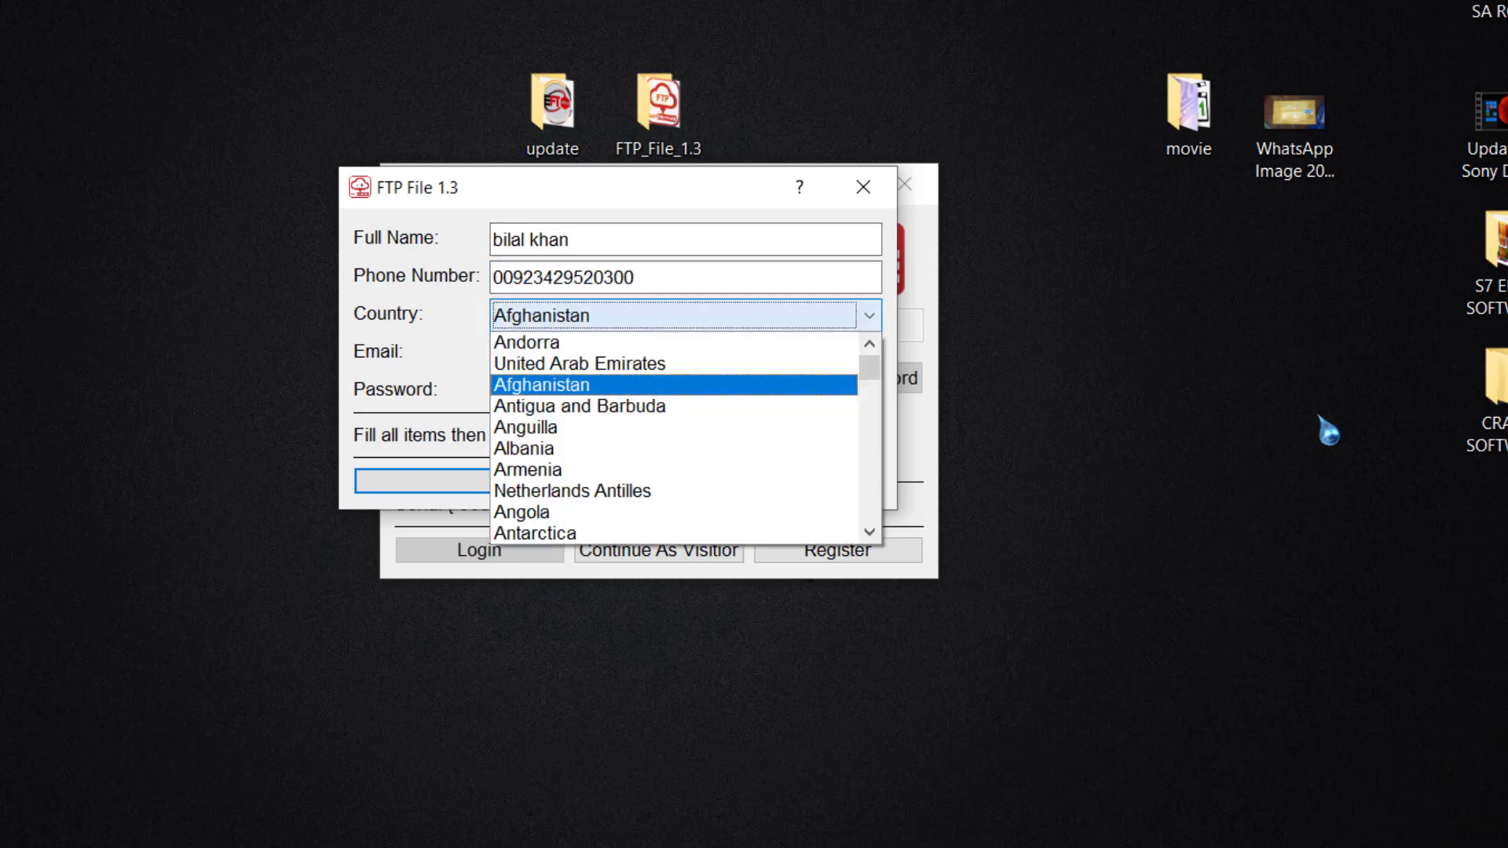
text(pak)
key(Return)
Step: Enter the e-mail address, submit the registration, and acknowledge the success message
key(Tab)
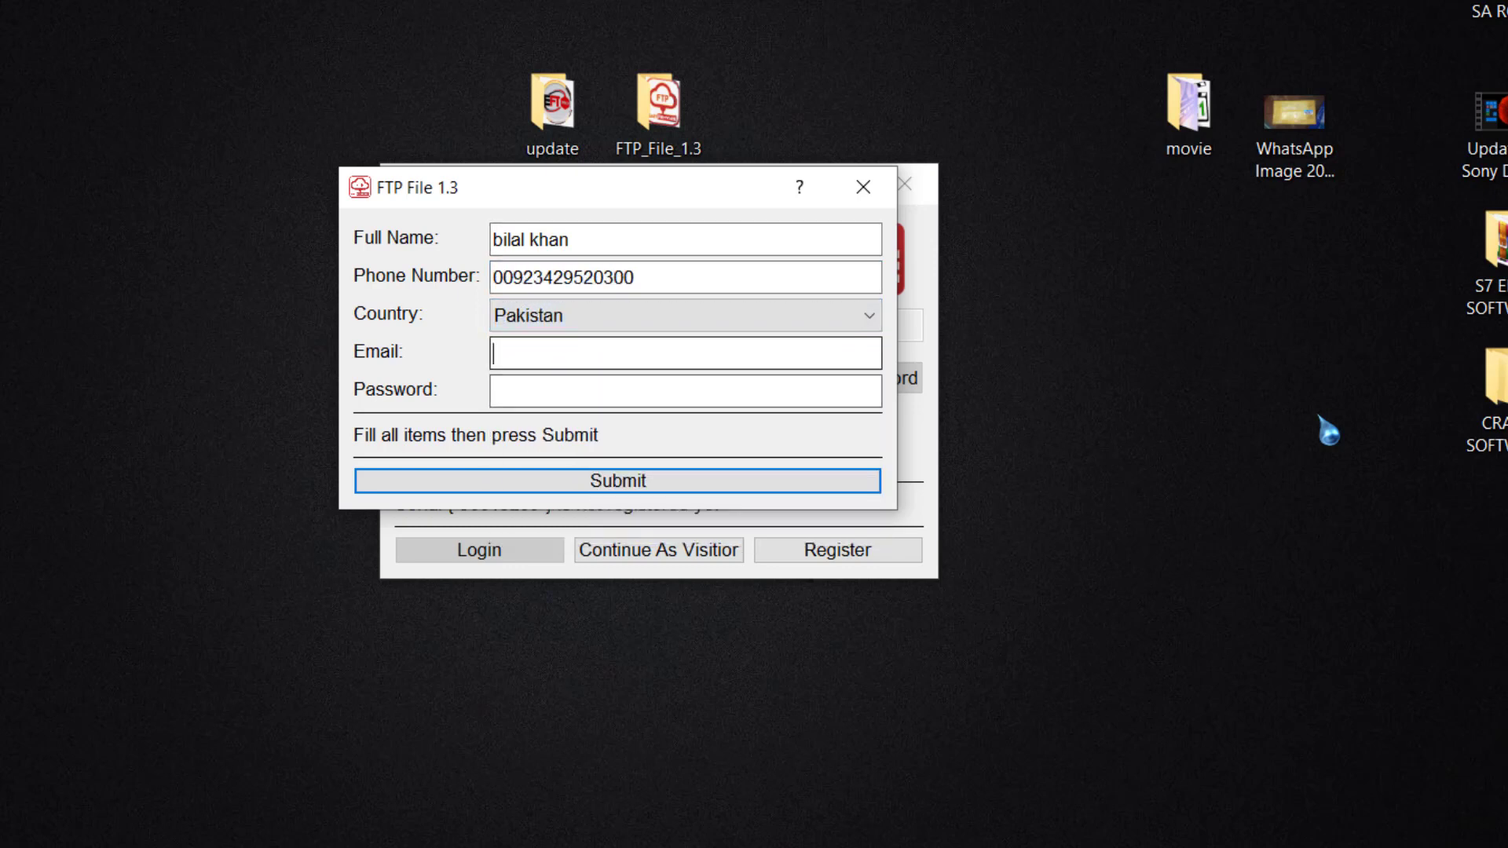
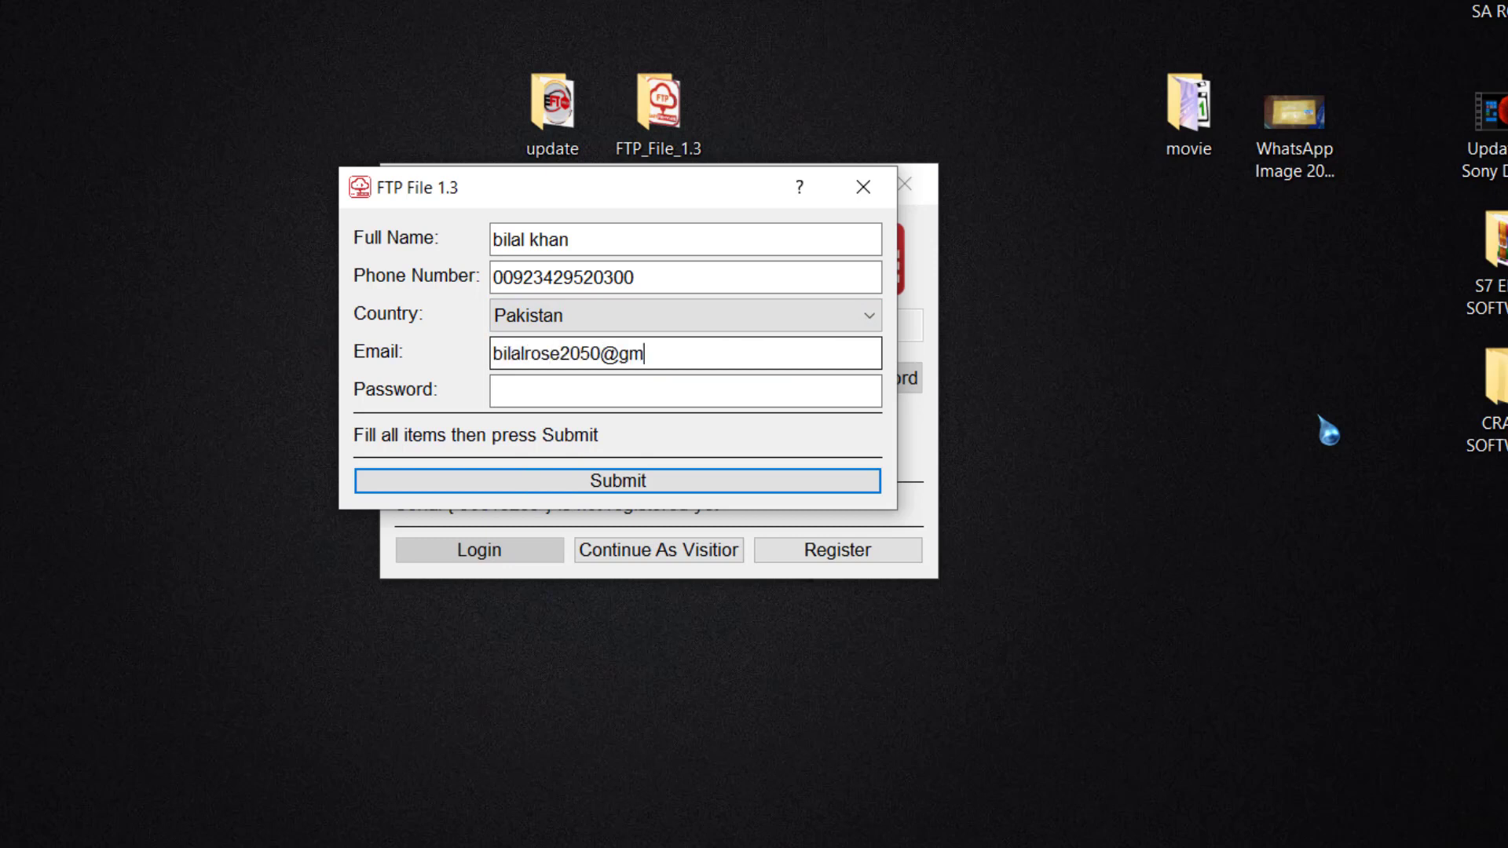
key(Tab)
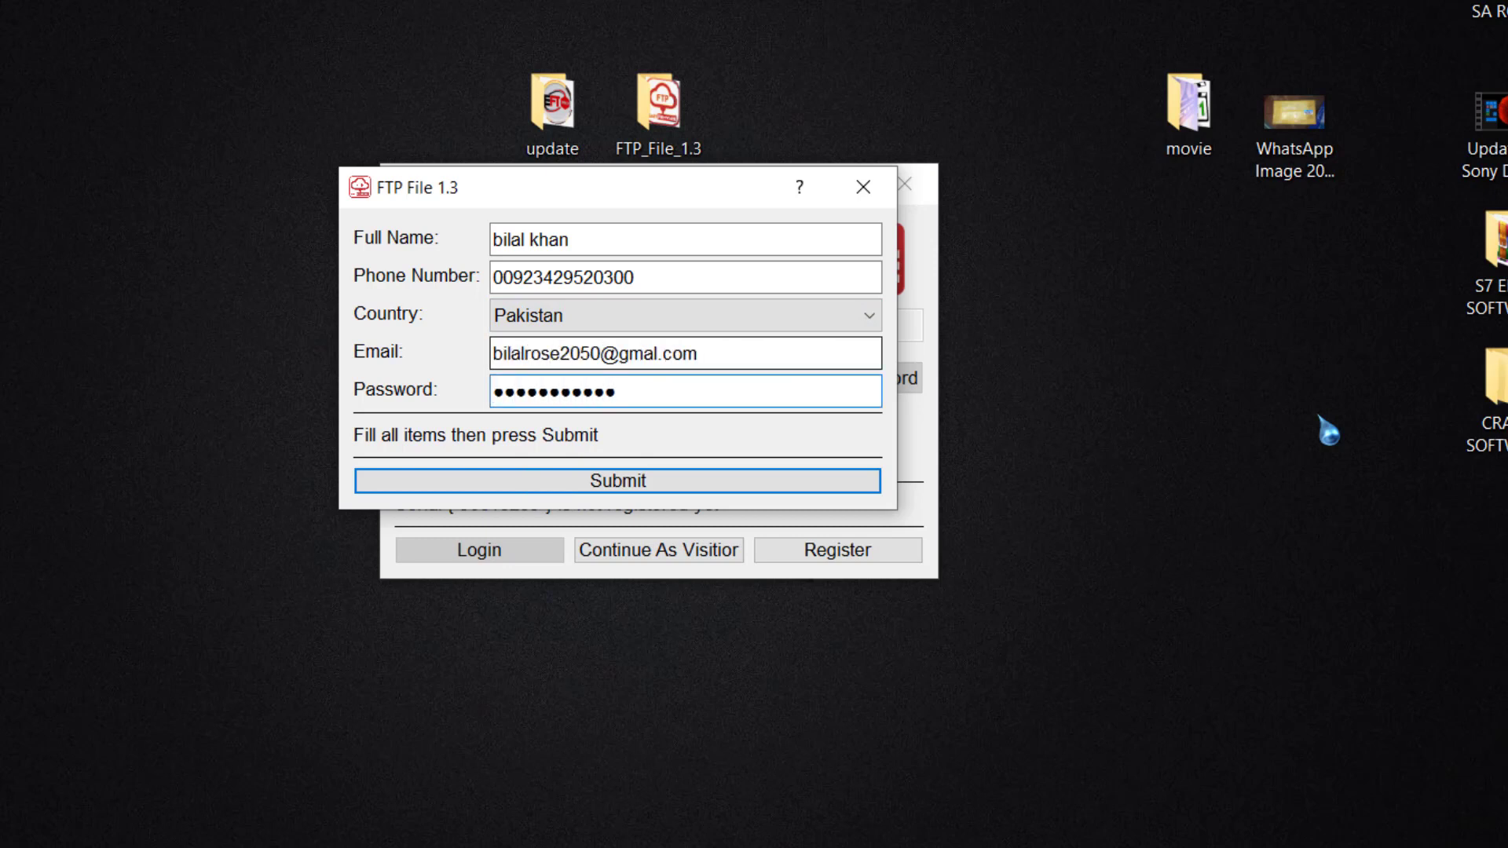
key(Return)
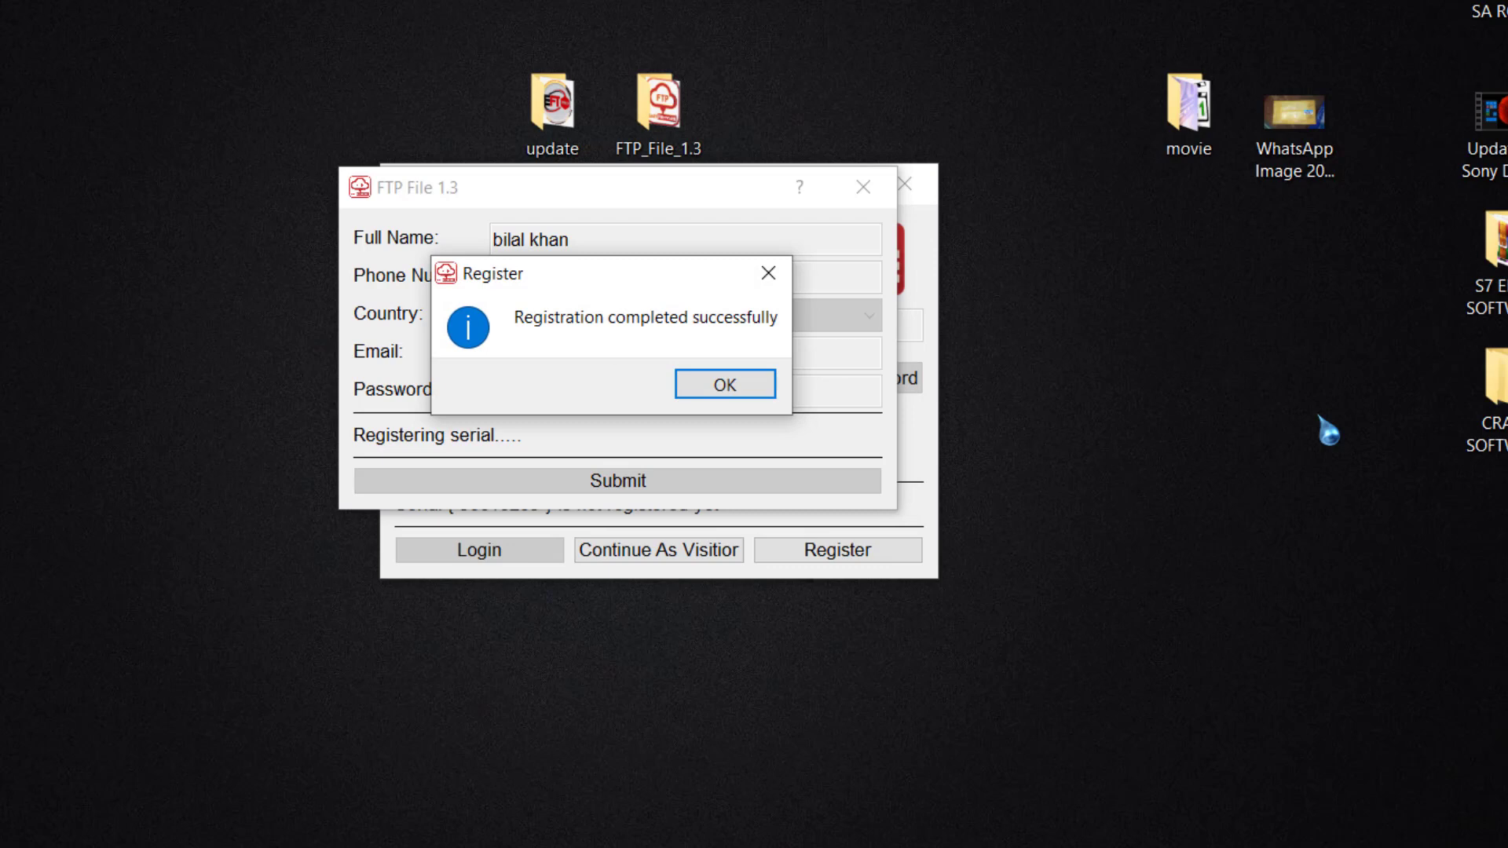
click(743, 392)
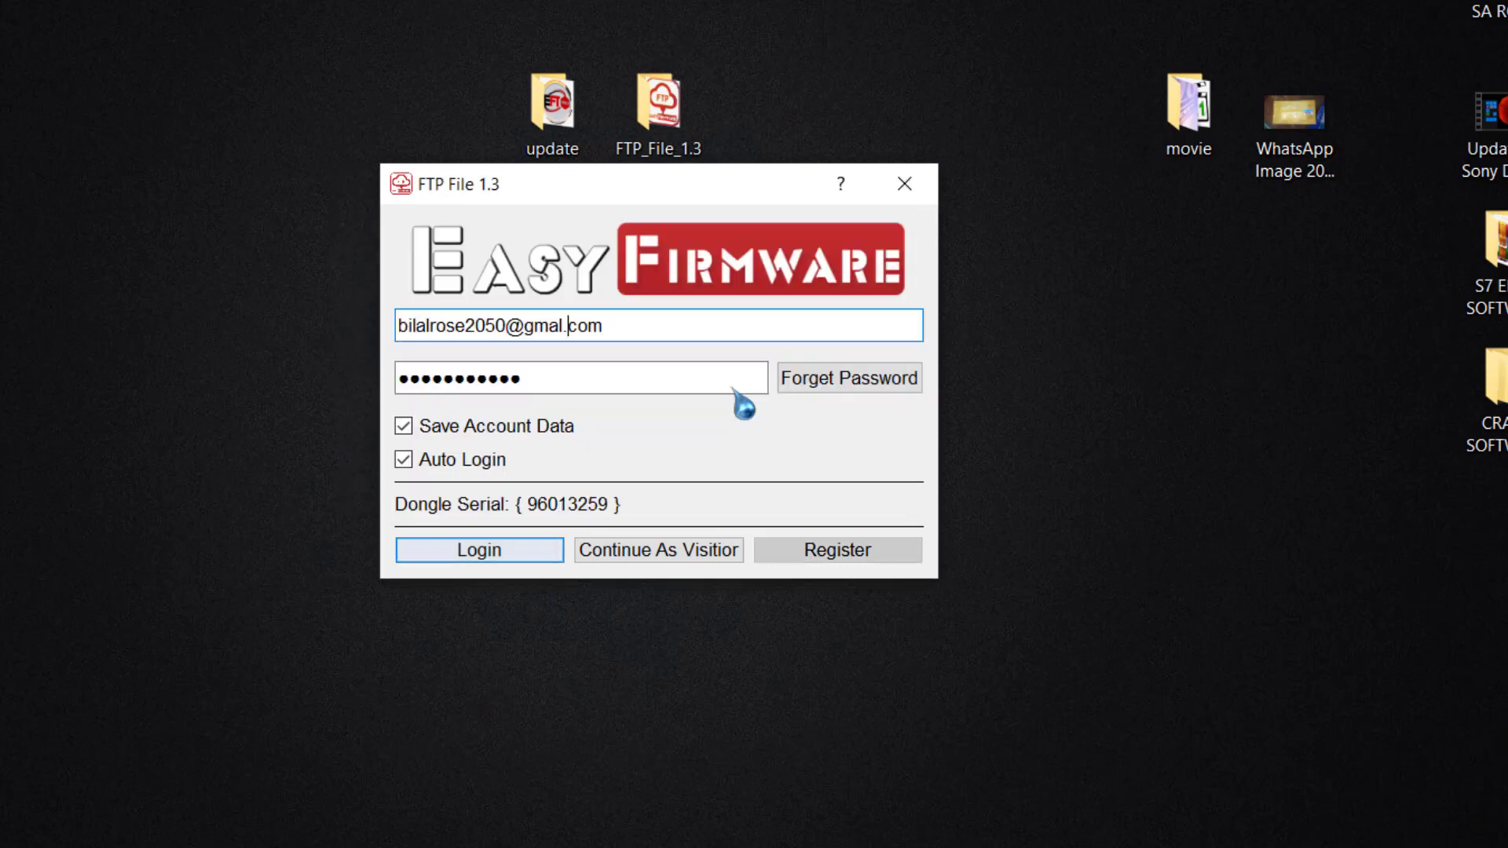
Step: Log in, then read through and close the New Support update notes
key(Return)
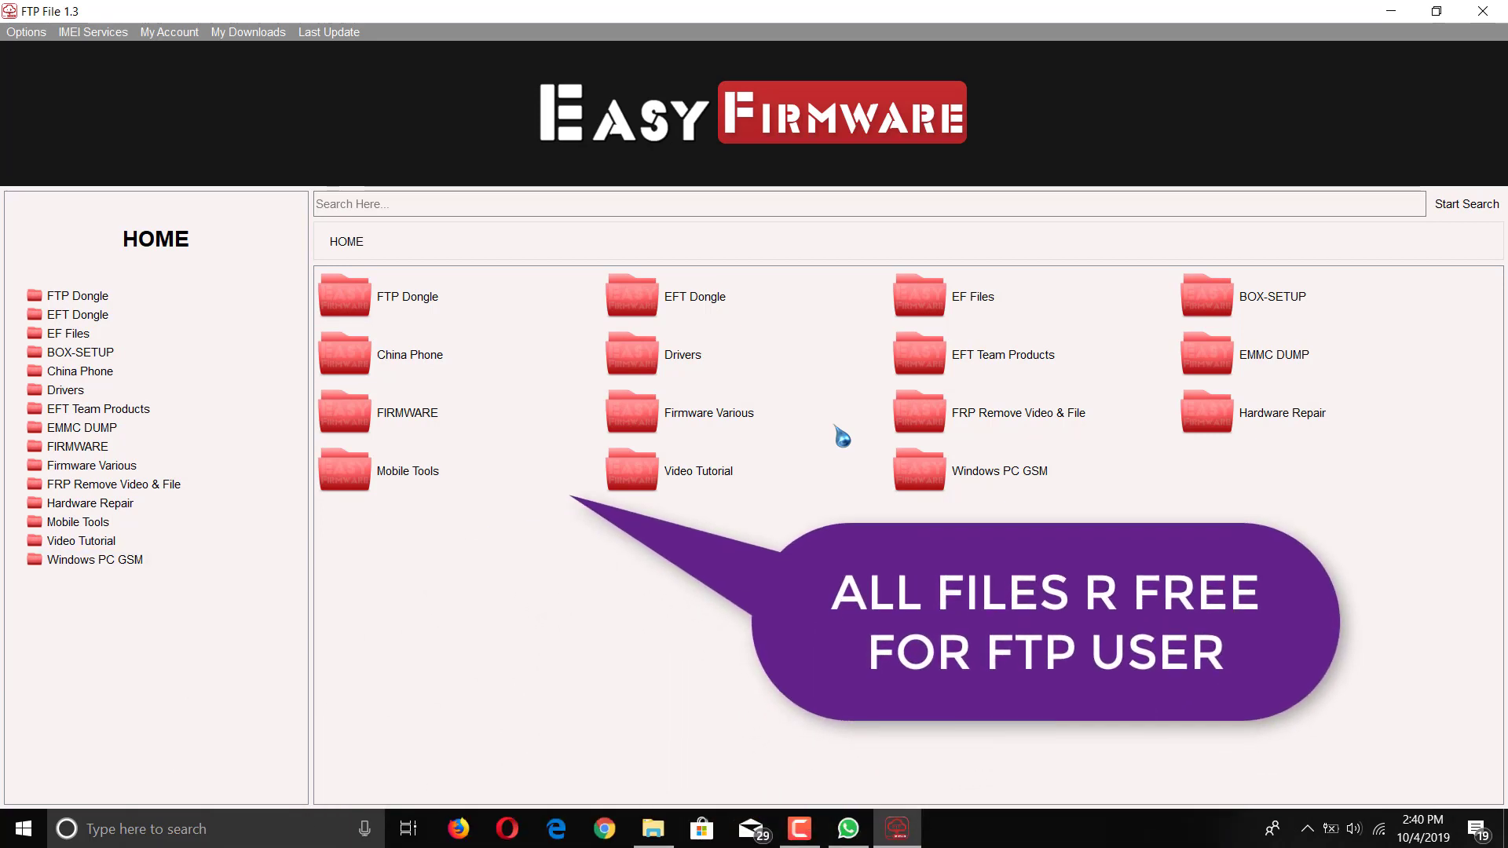
drag(19, 257, 192, 608)
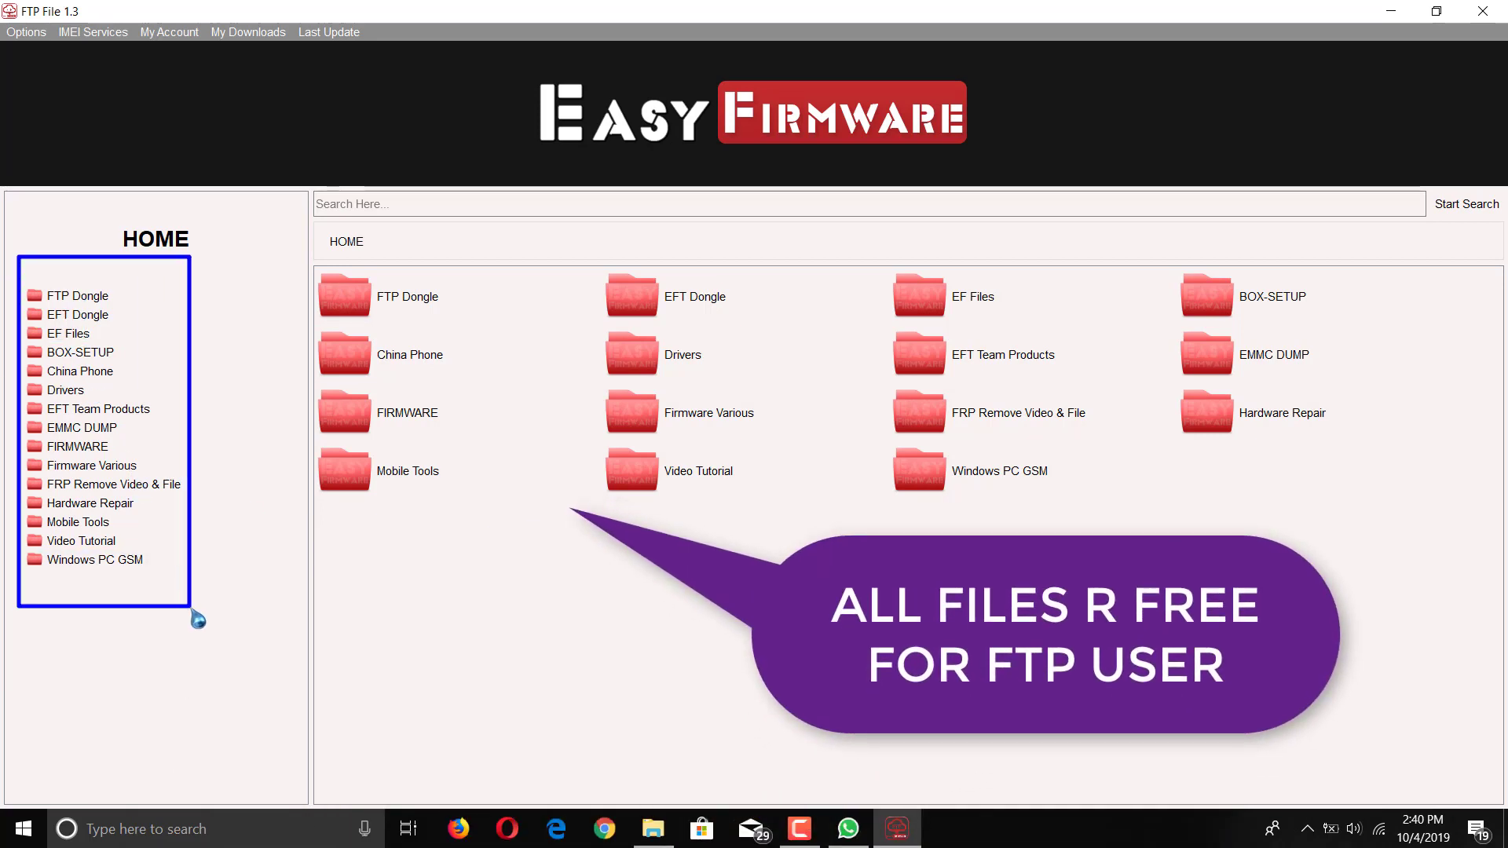
drag(428, 420, 1322, 548)
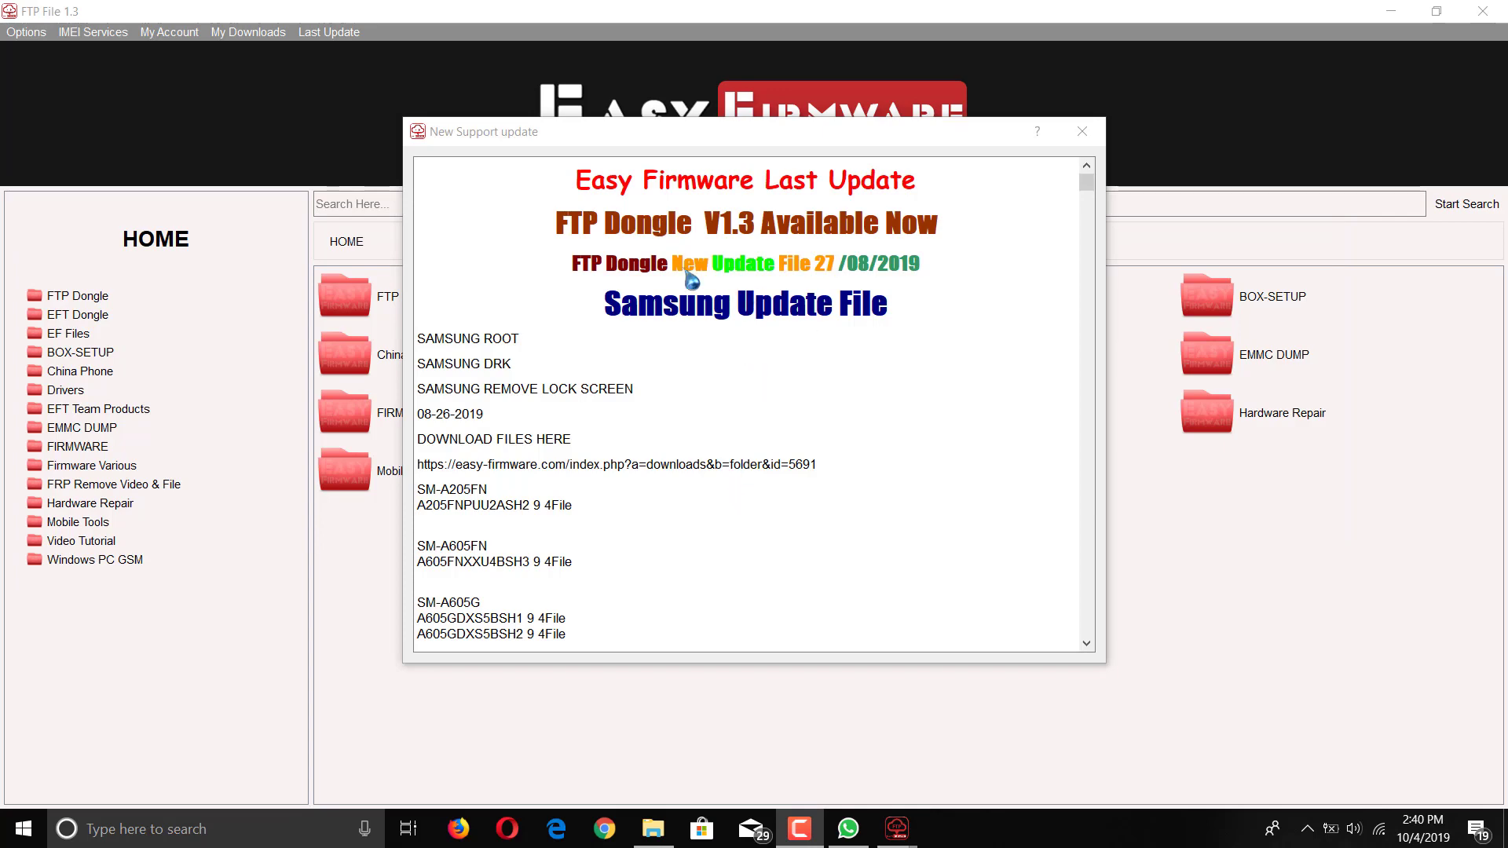
scroll(704, 406, down, 2)
scroll(701, 404, down, 12)
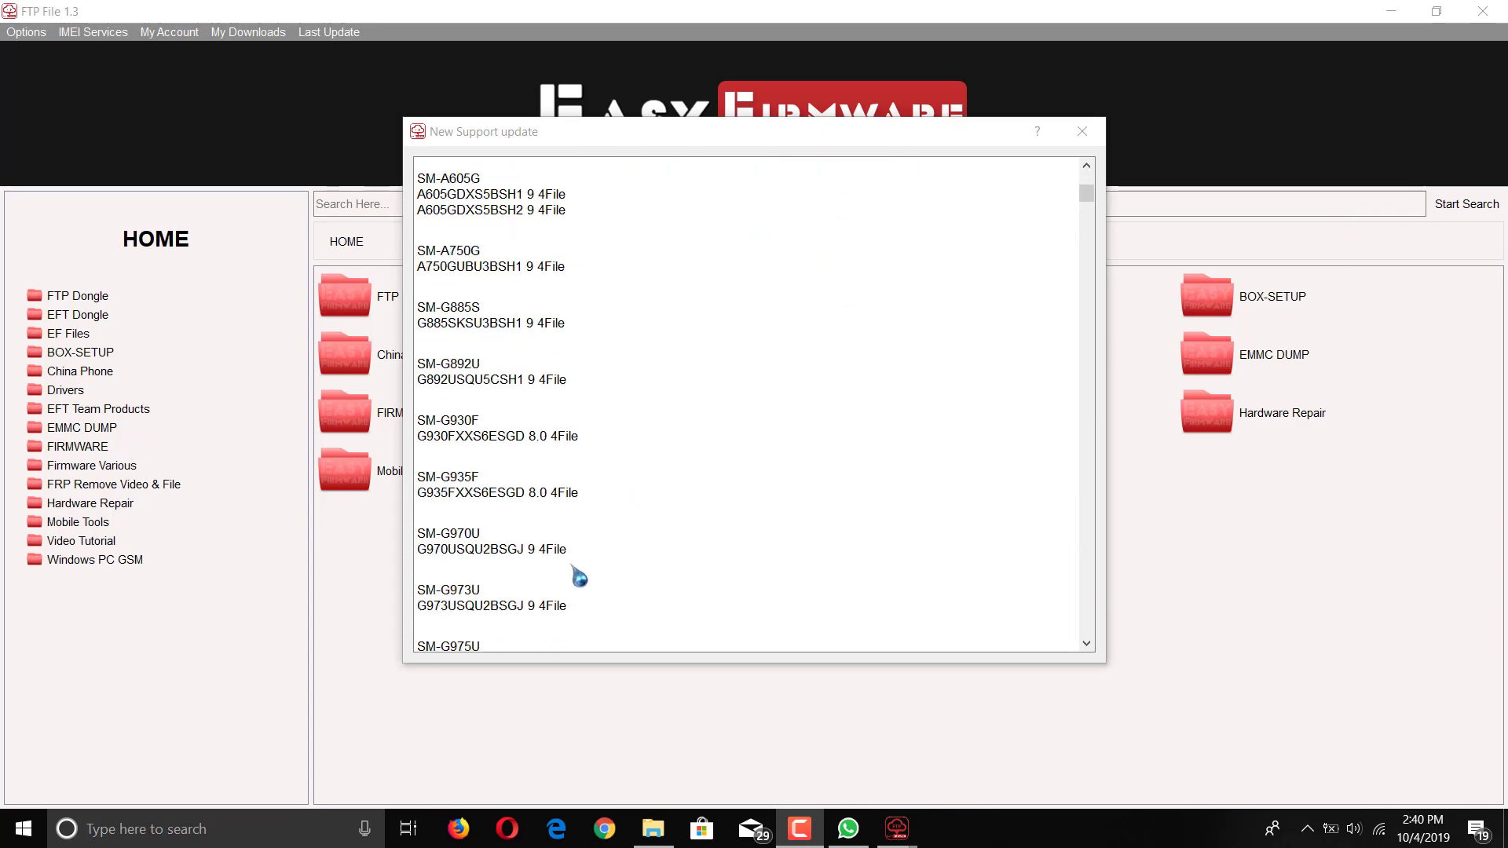
scroll(1088, 229, down, 20)
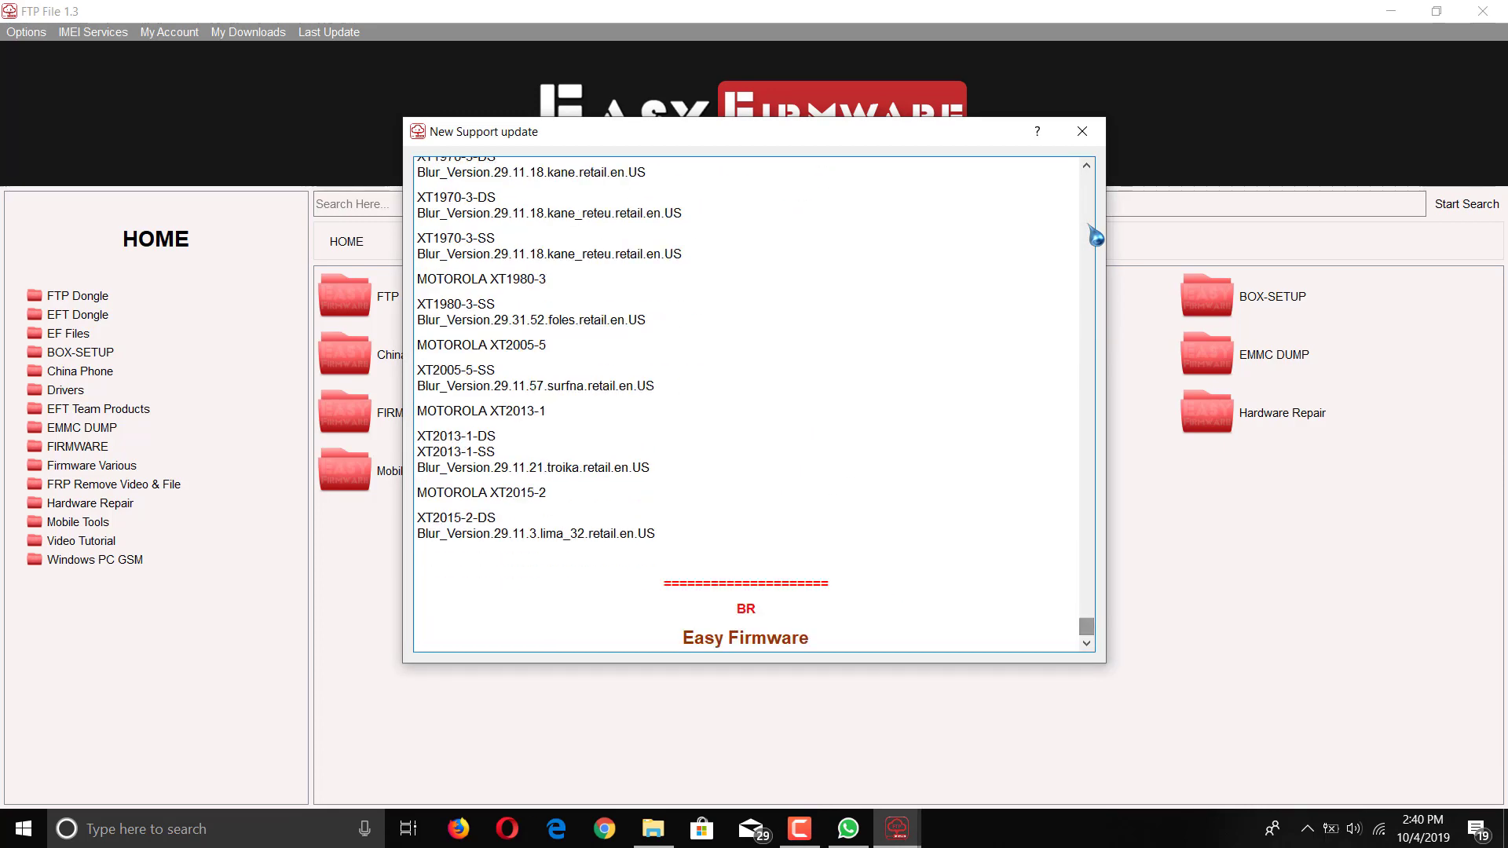
click(1083, 131)
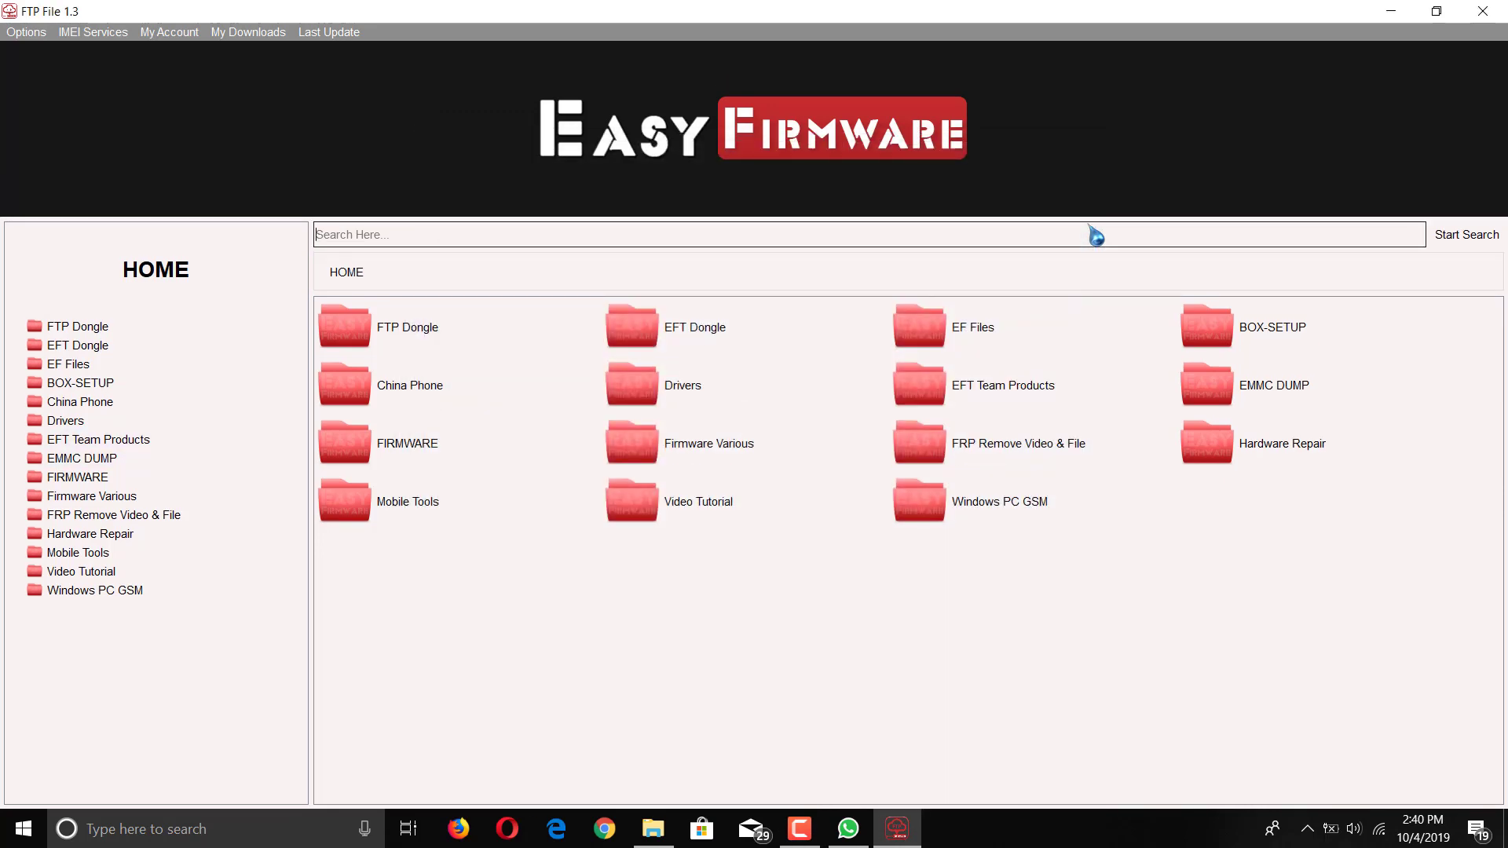
Step: Search for g935f, dismiss the first result's download details, and open the dm-verity fix file's
text(g935f)
key(Return)
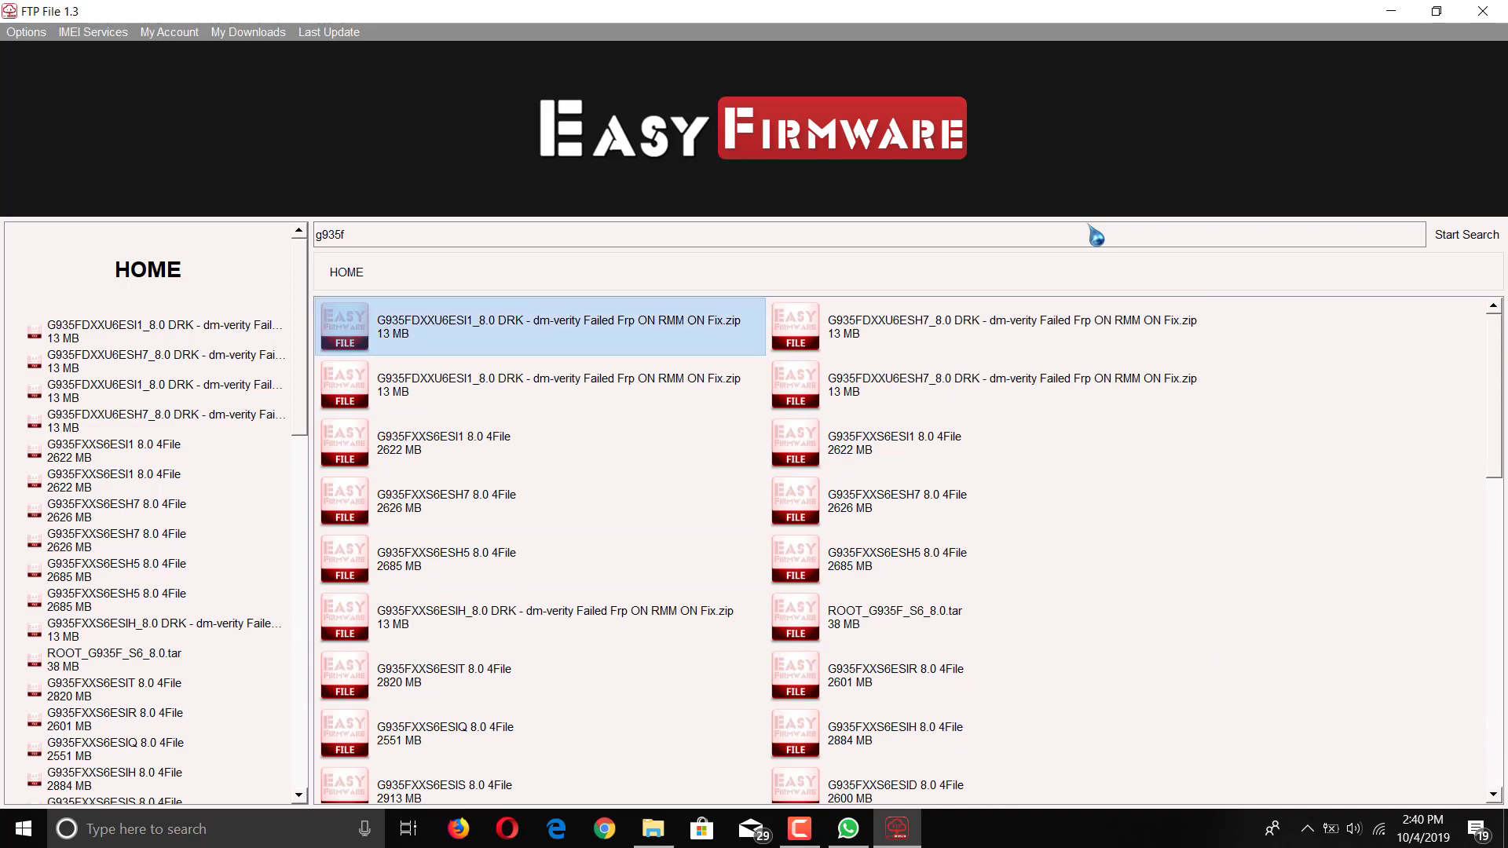
key(Return)
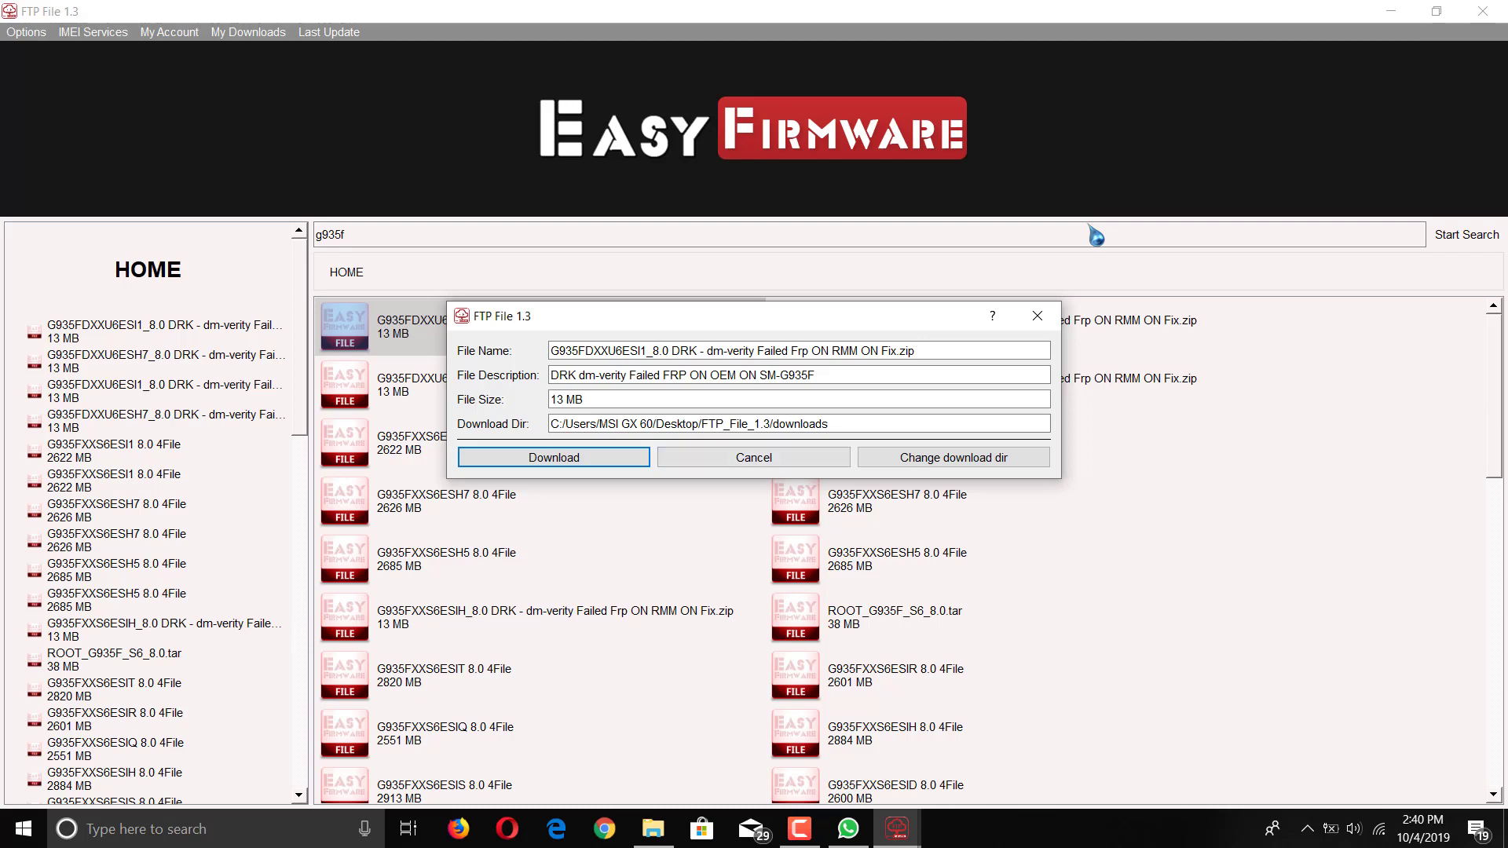
drag(707, 315, 678, 474)
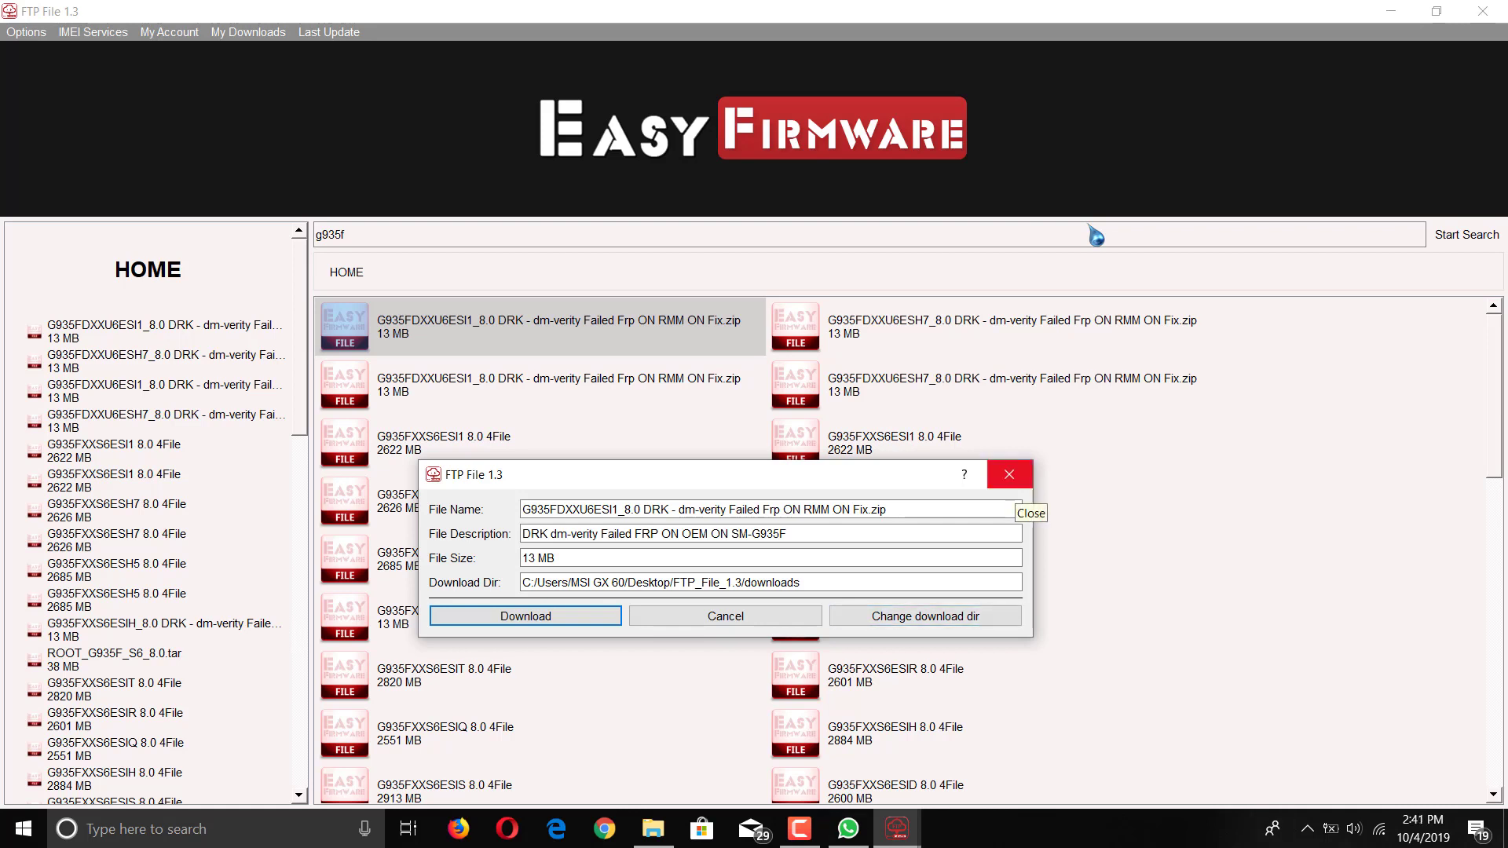
click(1009, 474)
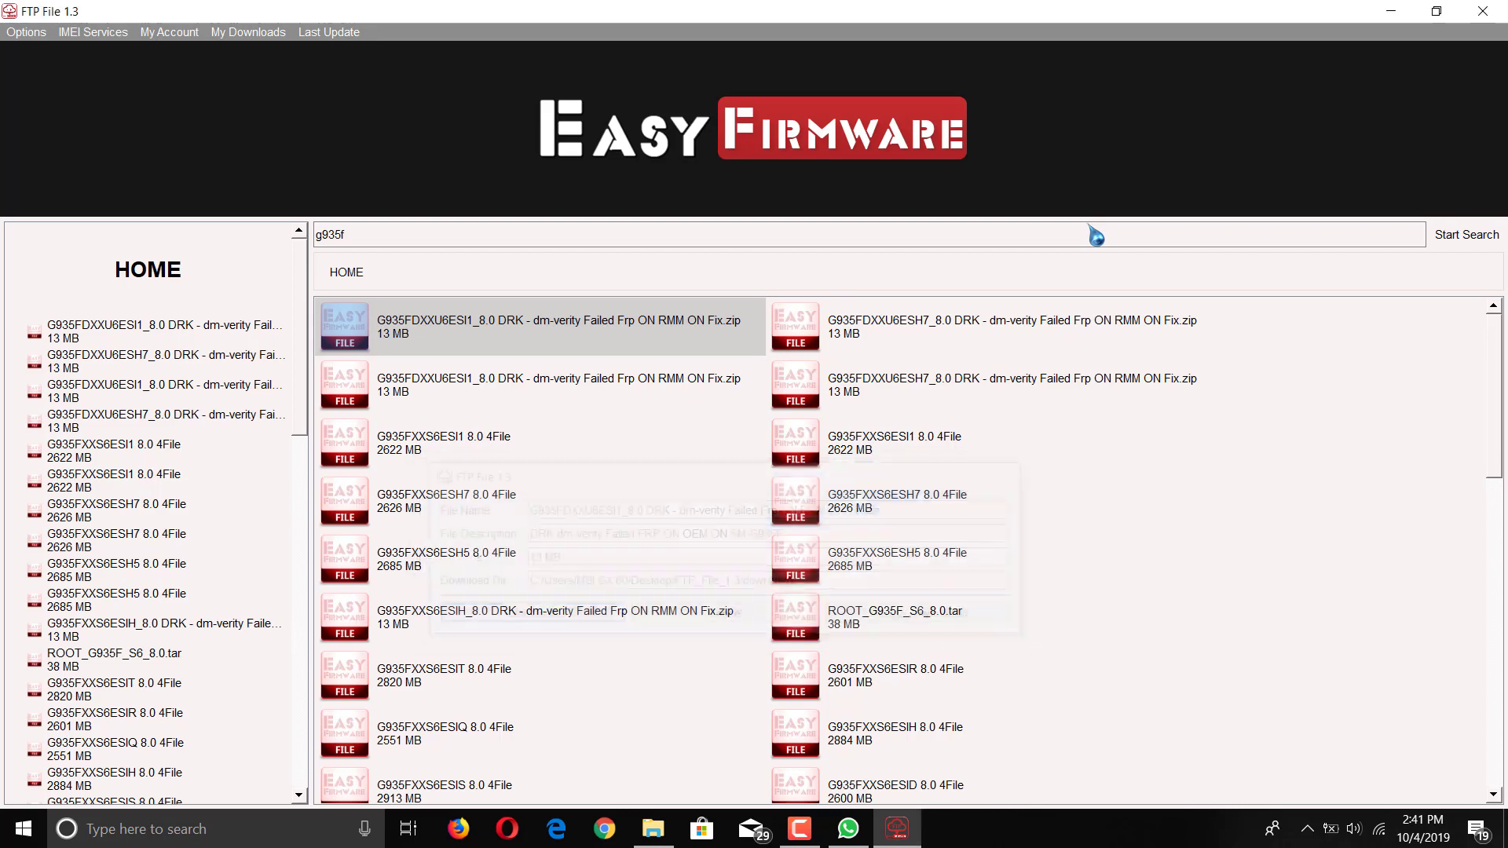
mouse_move(848, 828)
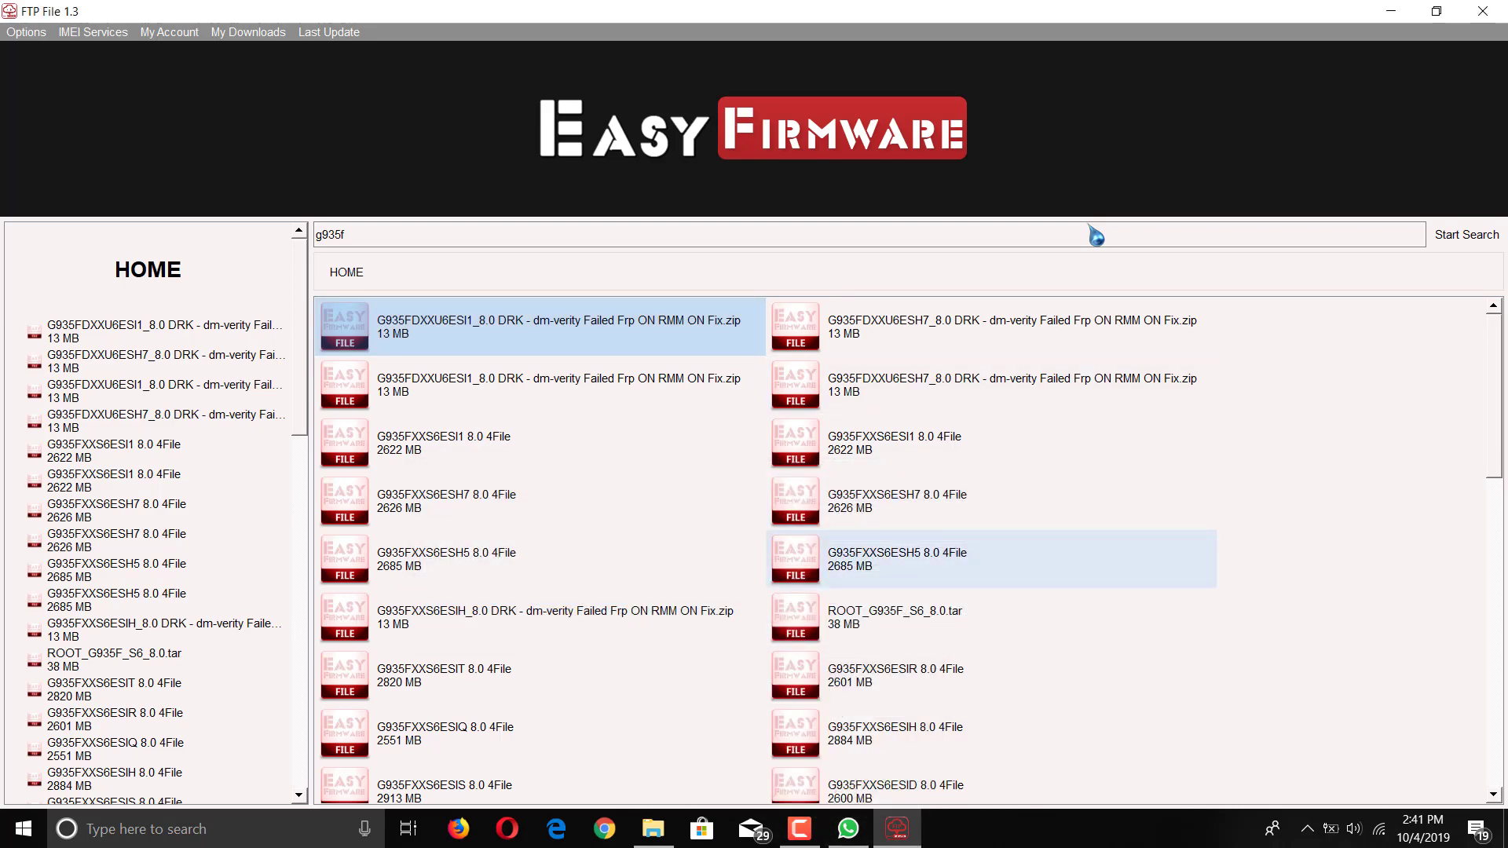
click(549, 385)
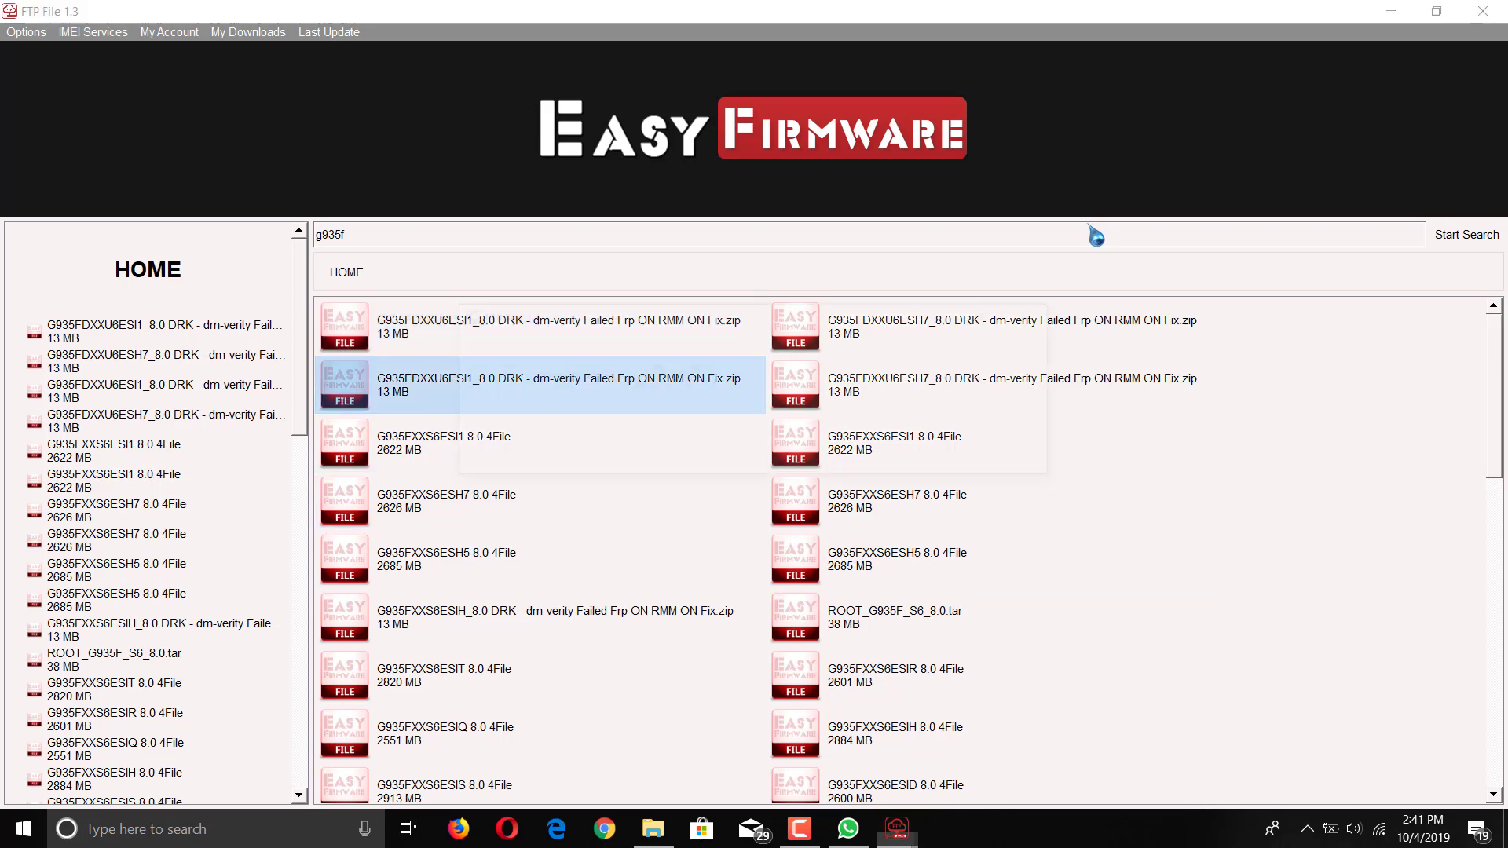
Step: Start the 13 MB G935FDXXU6ESI1 dm-verity fix zip download, then pause it and close the progress window
click(554, 457)
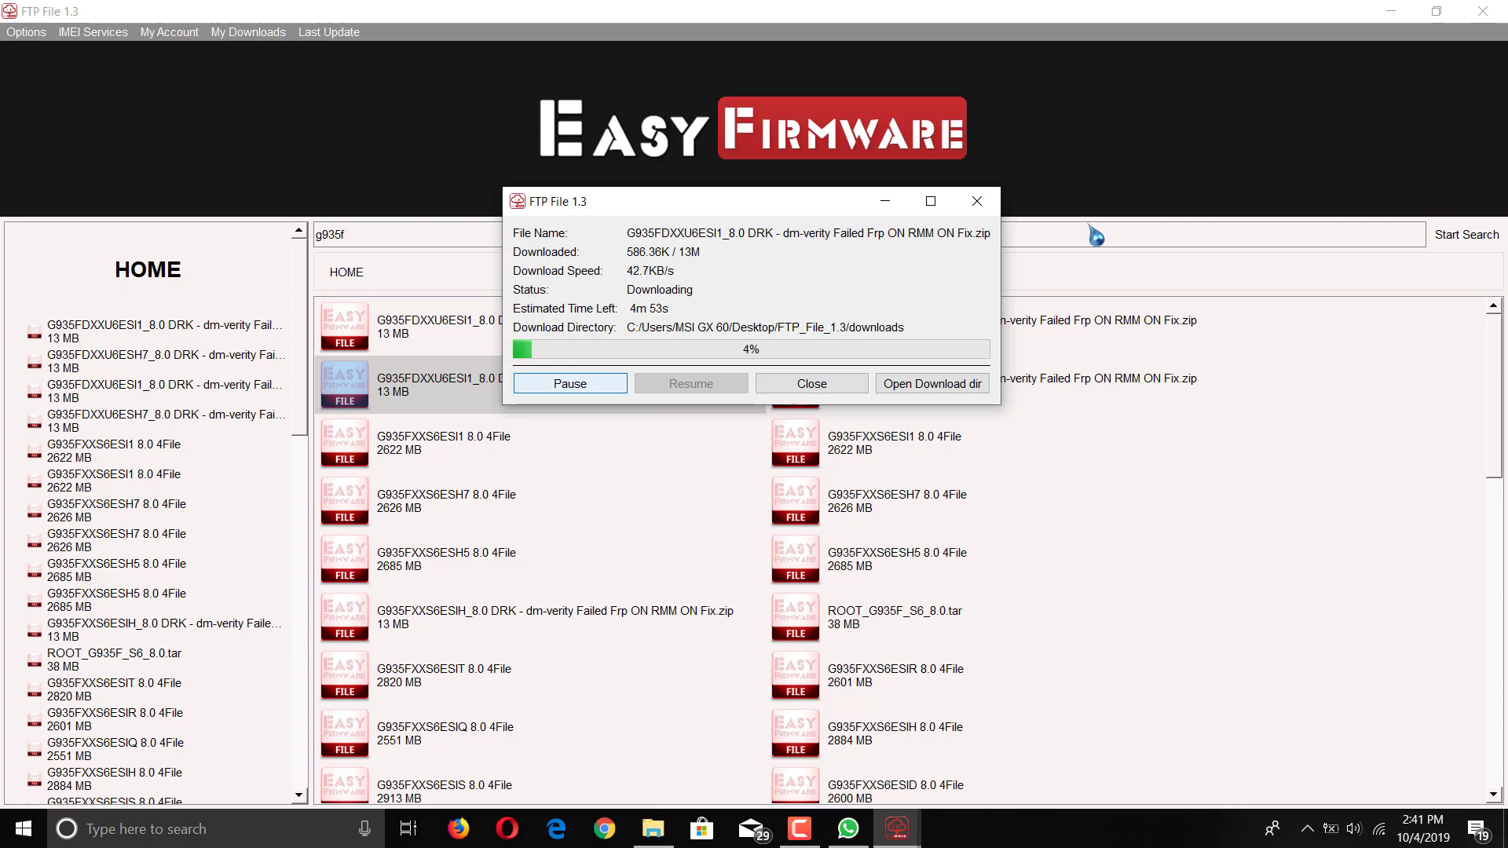
key(space)
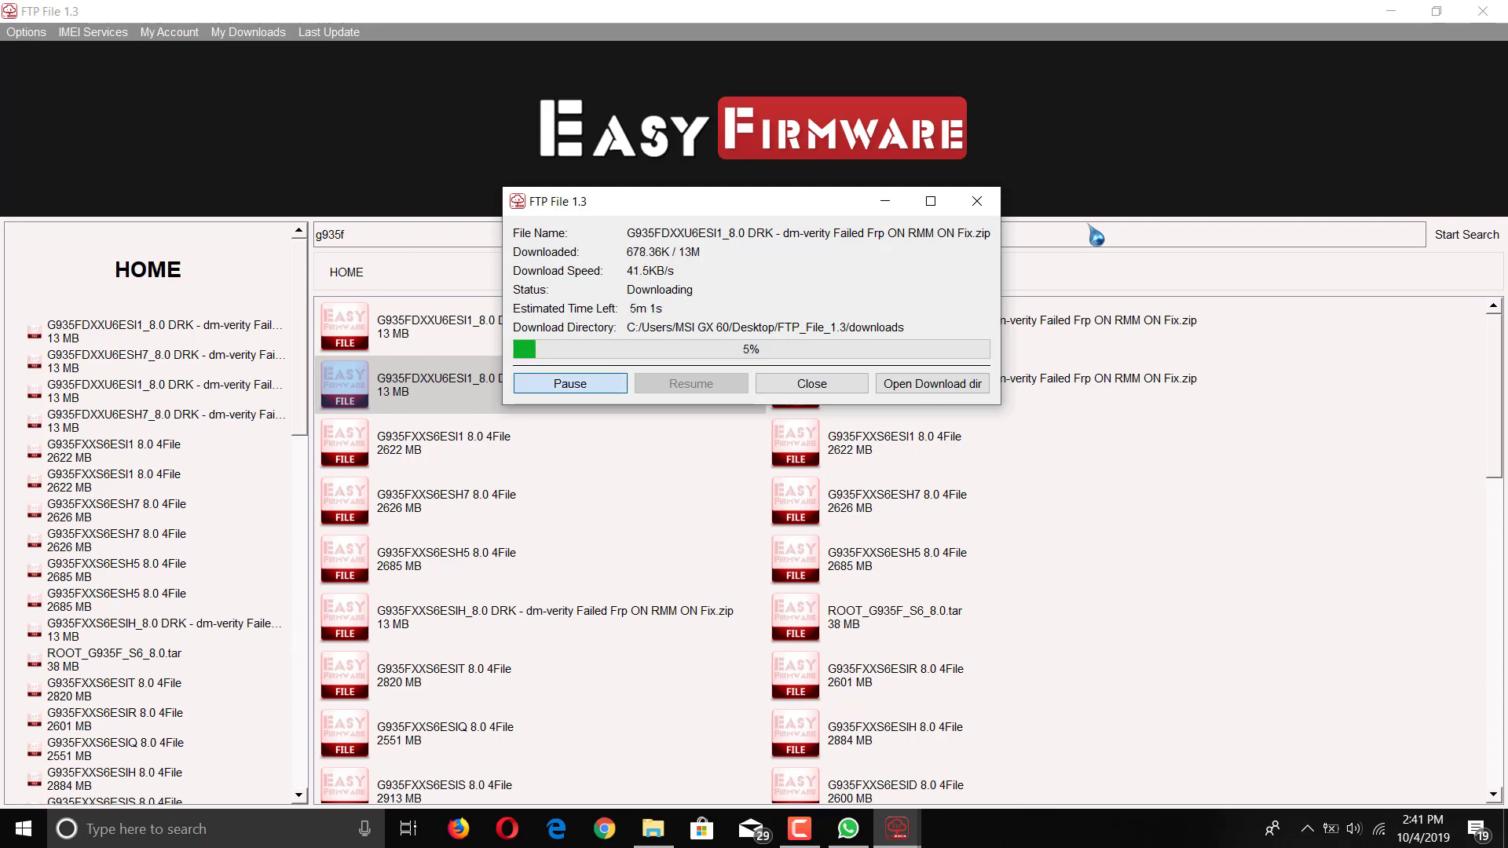
key(space)
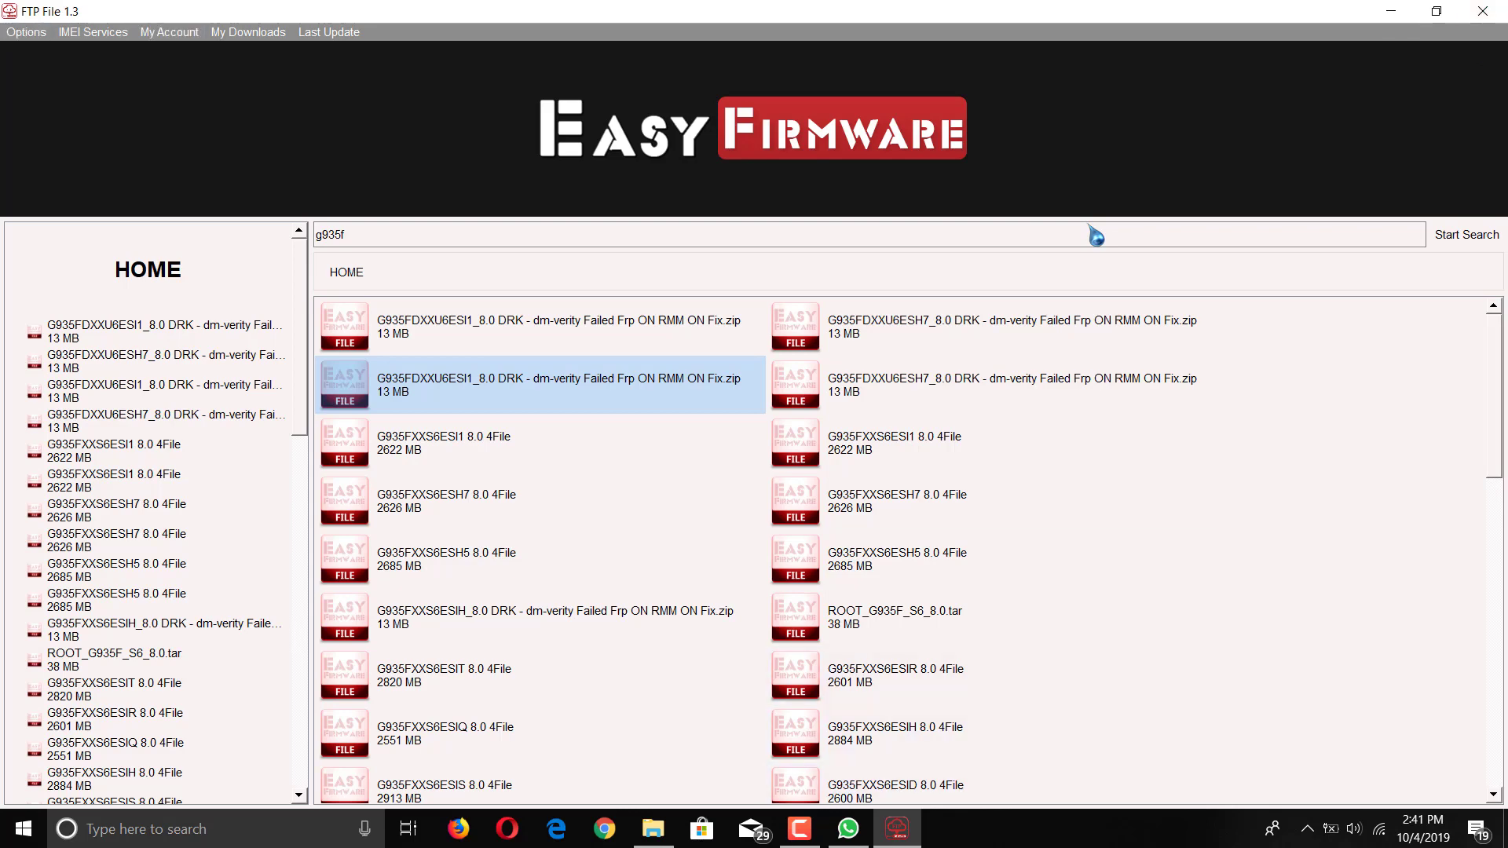
click(800, 829)
click(1430, 754)
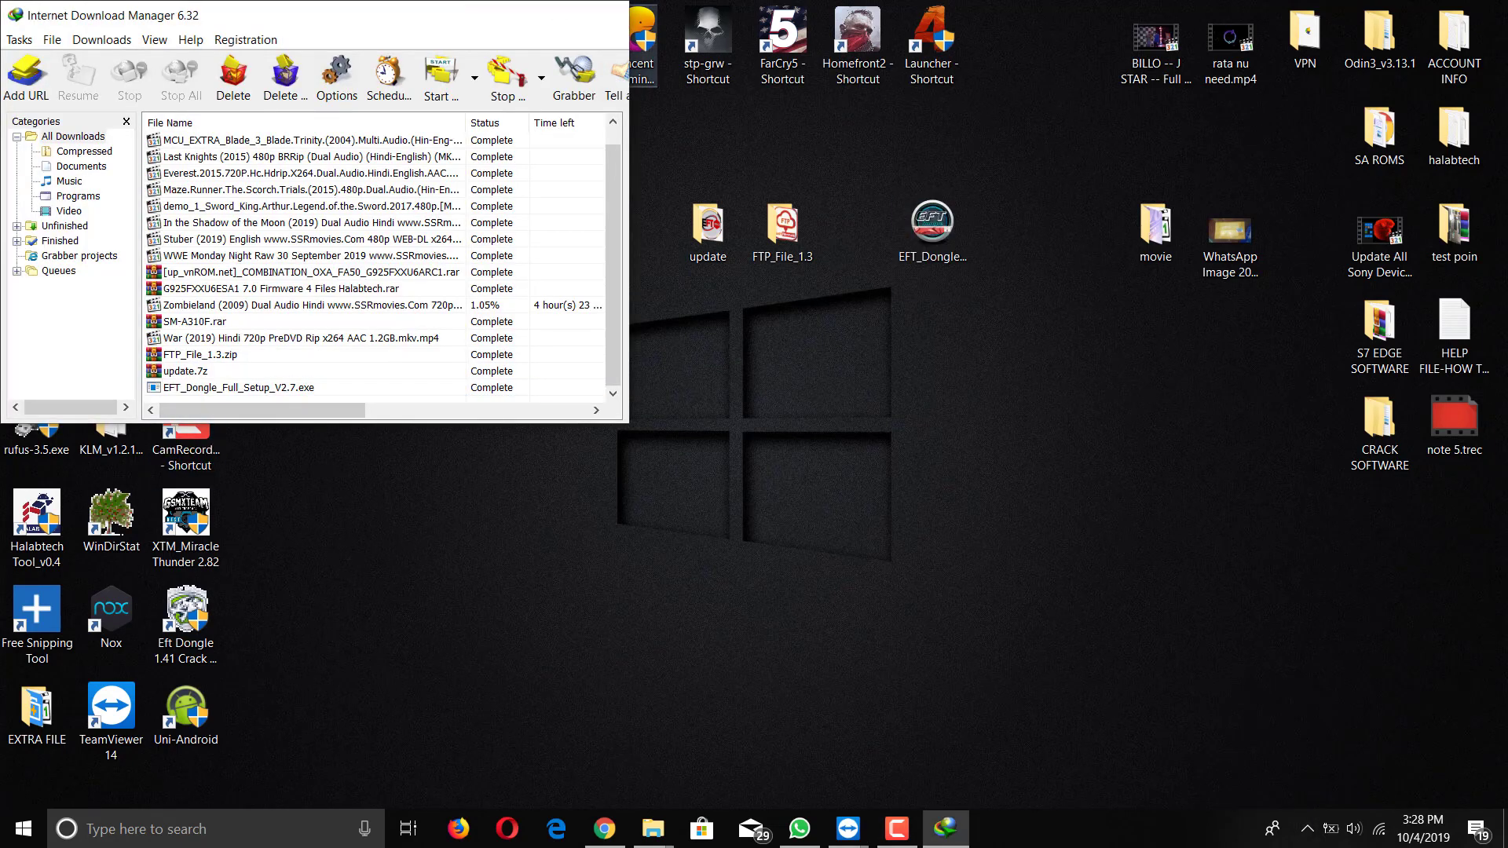
Step: Minimize IDM and launch the EFT_Dongle setup from its desktop icon
click(946, 829)
right_click(925, 251)
click(989, 260)
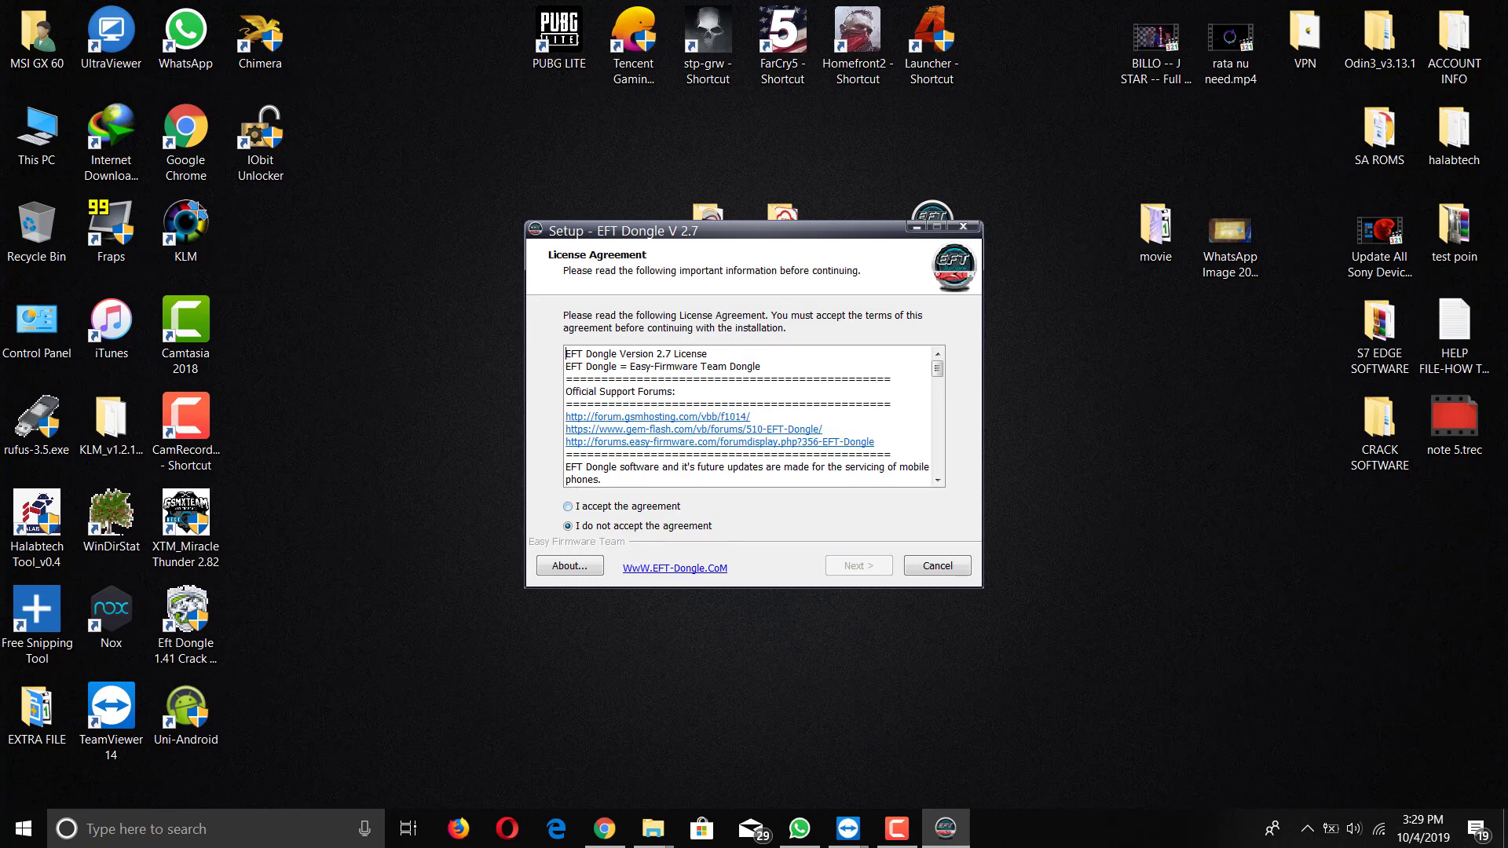
Step: Accept the license, keep default location, shortcuts and tasks, and install EFT Dongle V 2.7
click(568, 506)
click(859, 565)
click(858, 565)
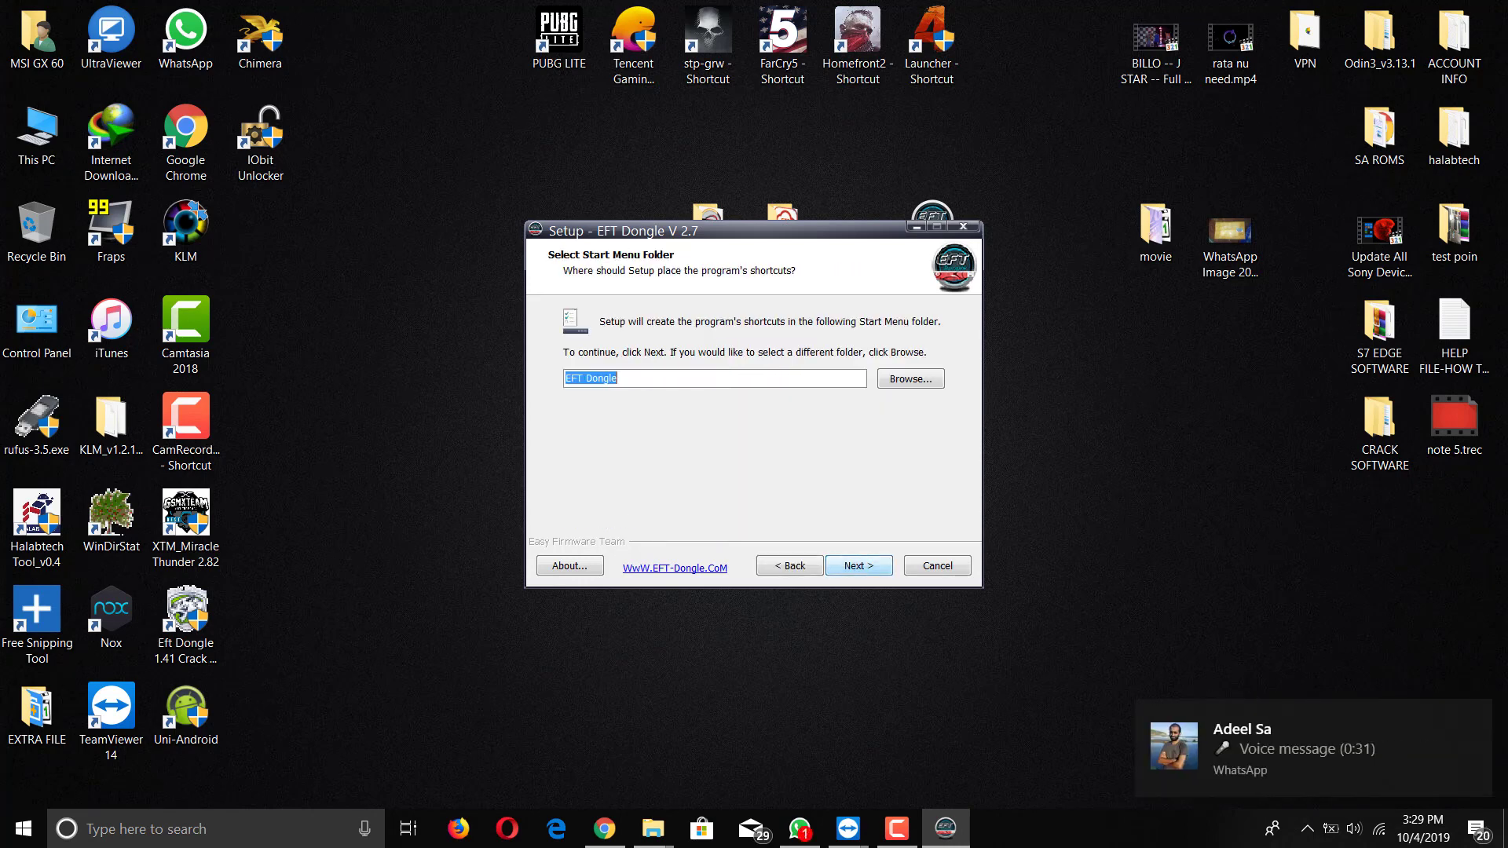
click(858, 565)
click(859, 565)
click(859, 566)
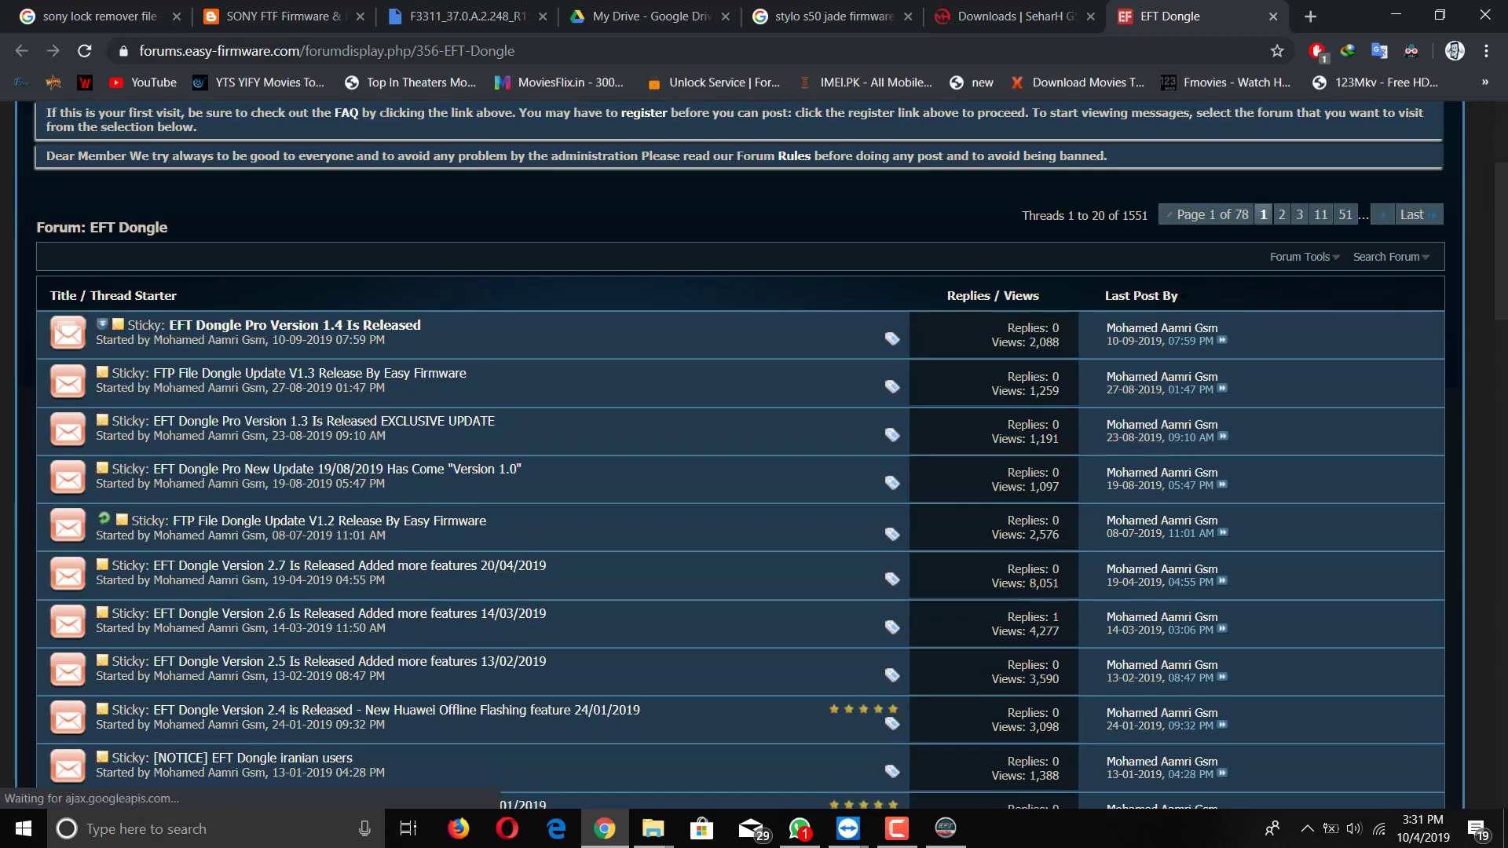
click(1394, 14)
key(Tab)
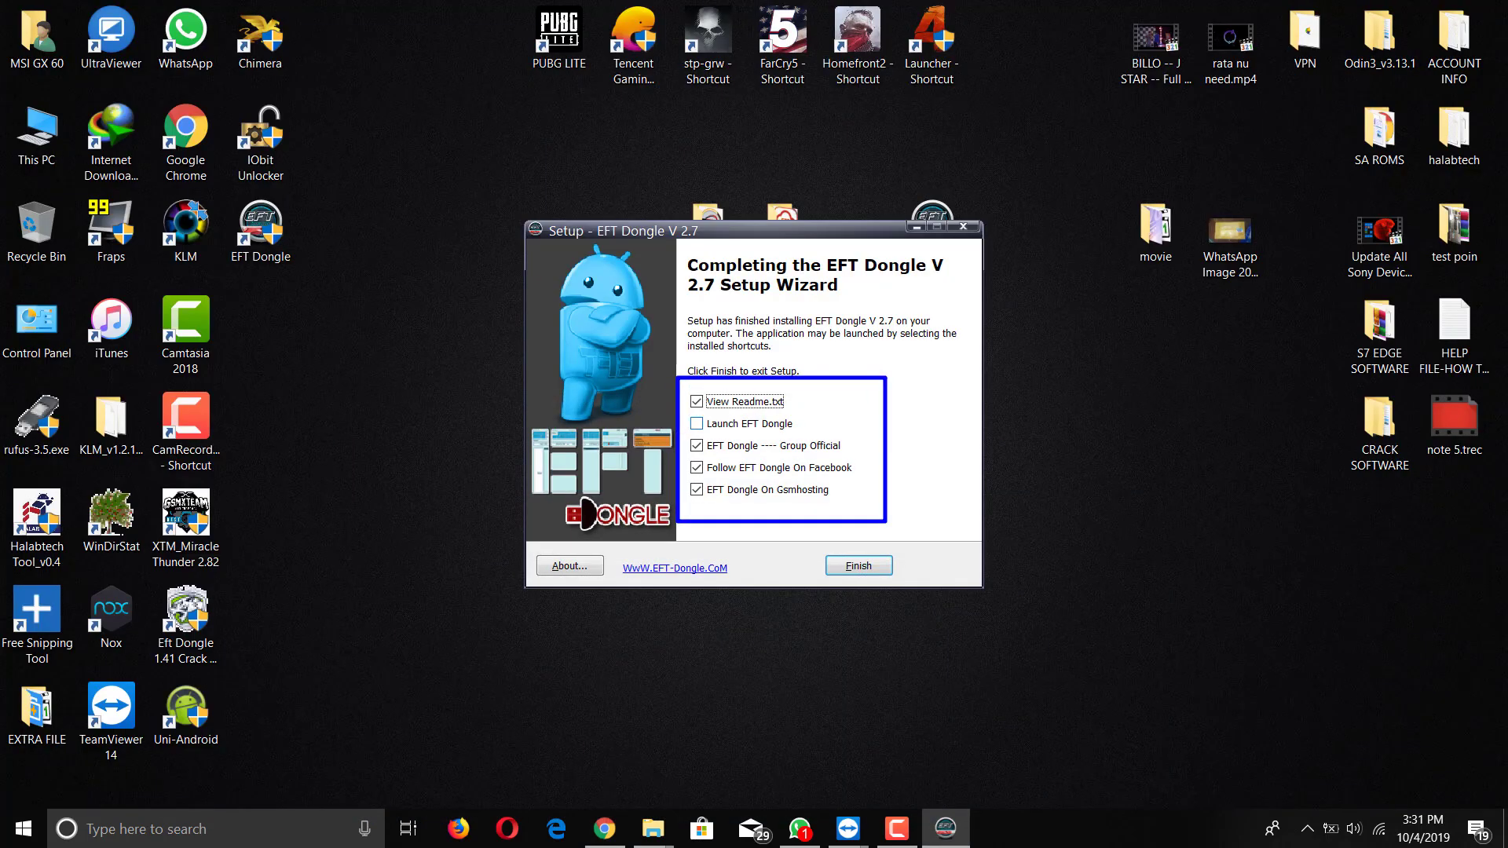
Step: Clear the readme, group, Facebook and Gsmhosting options and finish the setup
click(696, 402)
click(696, 446)
click(695, 468)
click(696, 489)
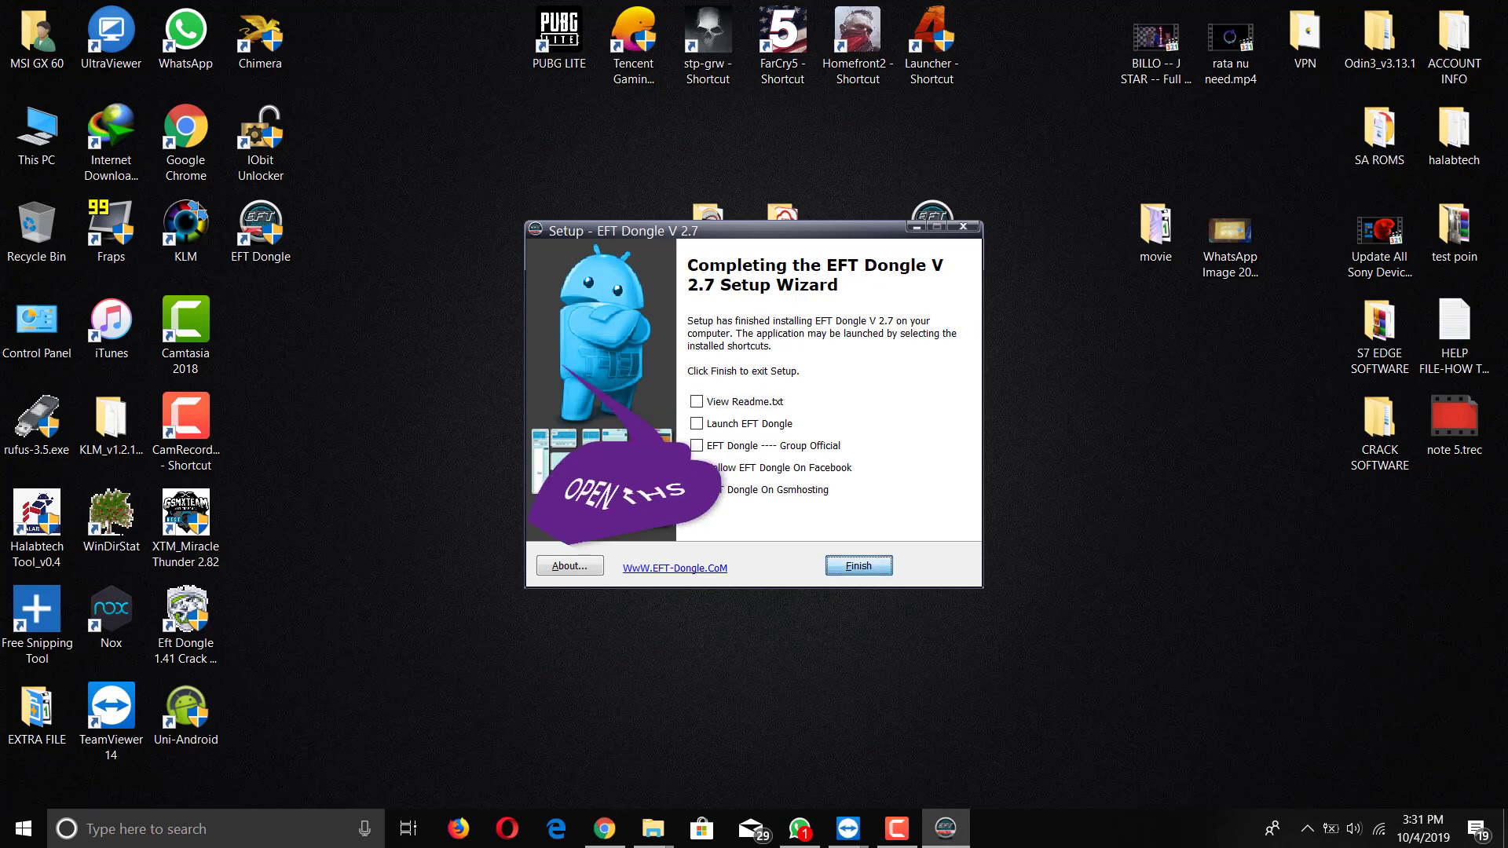
key(Return)
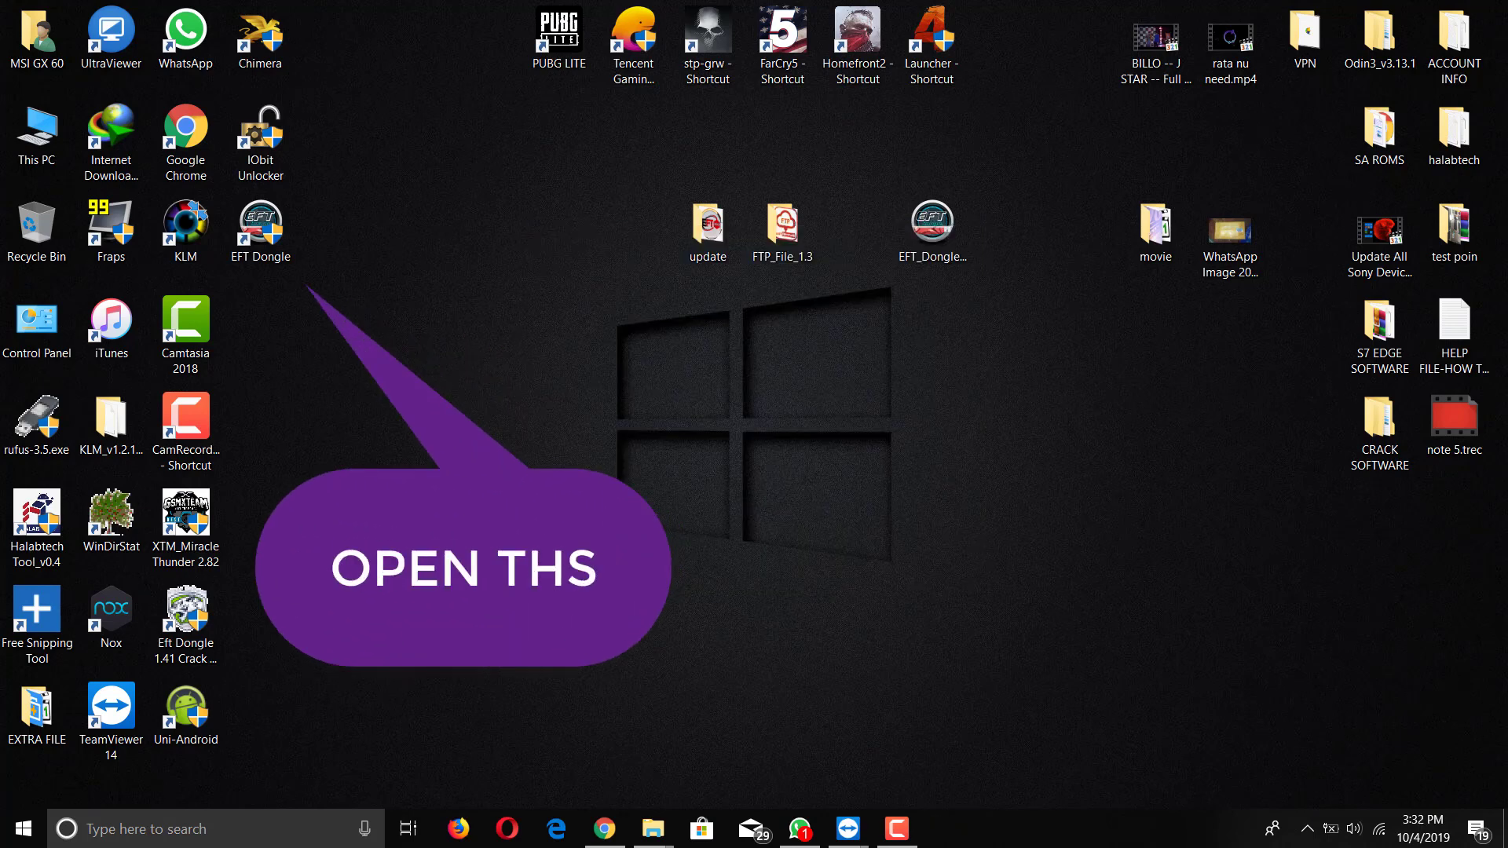
Step: Refresh the desktop and show the hidden background apps
right_click(571, 394)
click(628, 482)
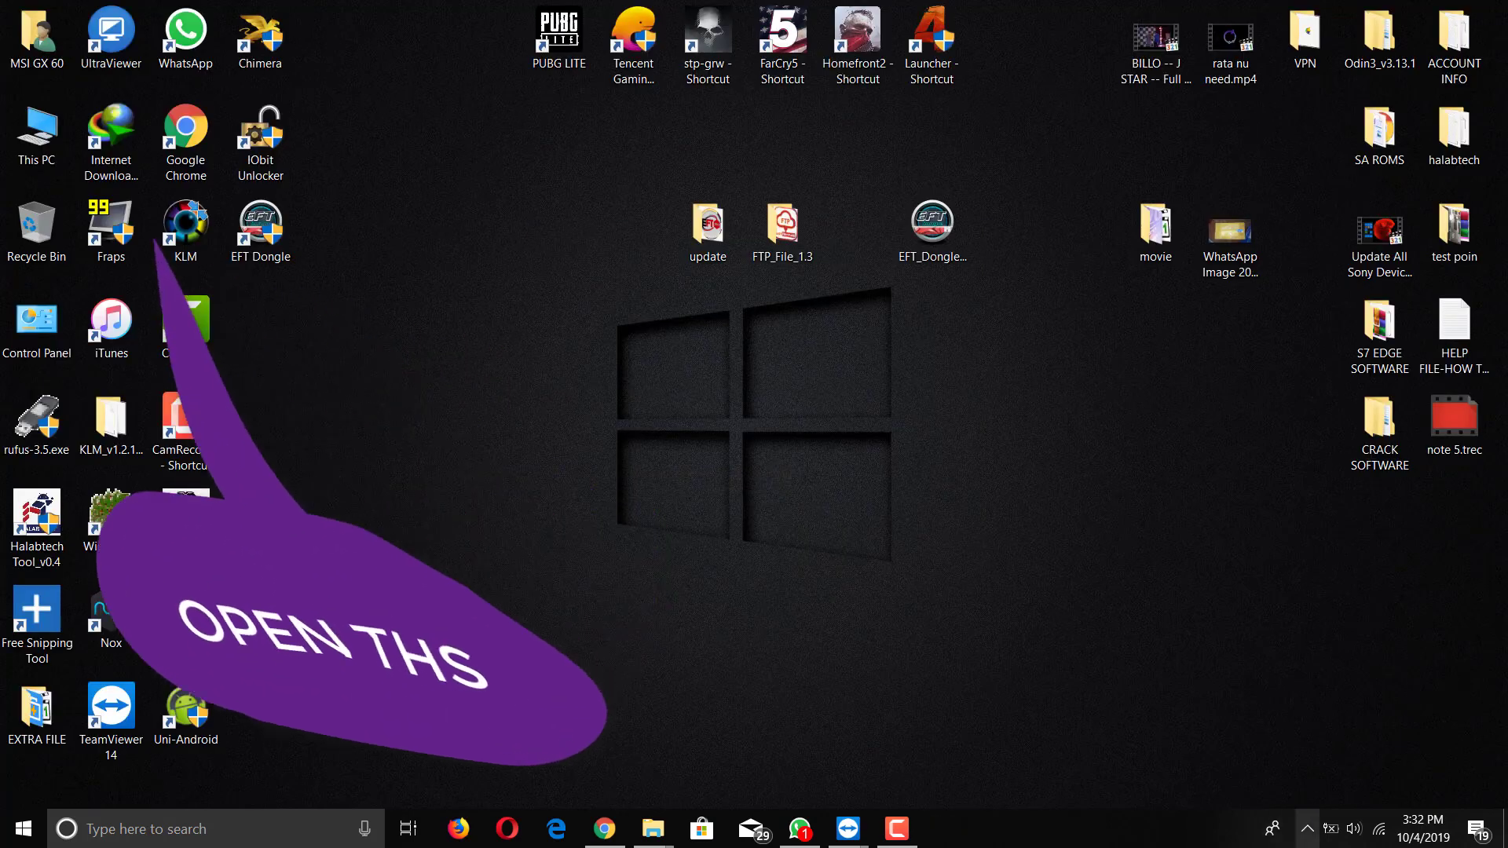
click(1307, 828)
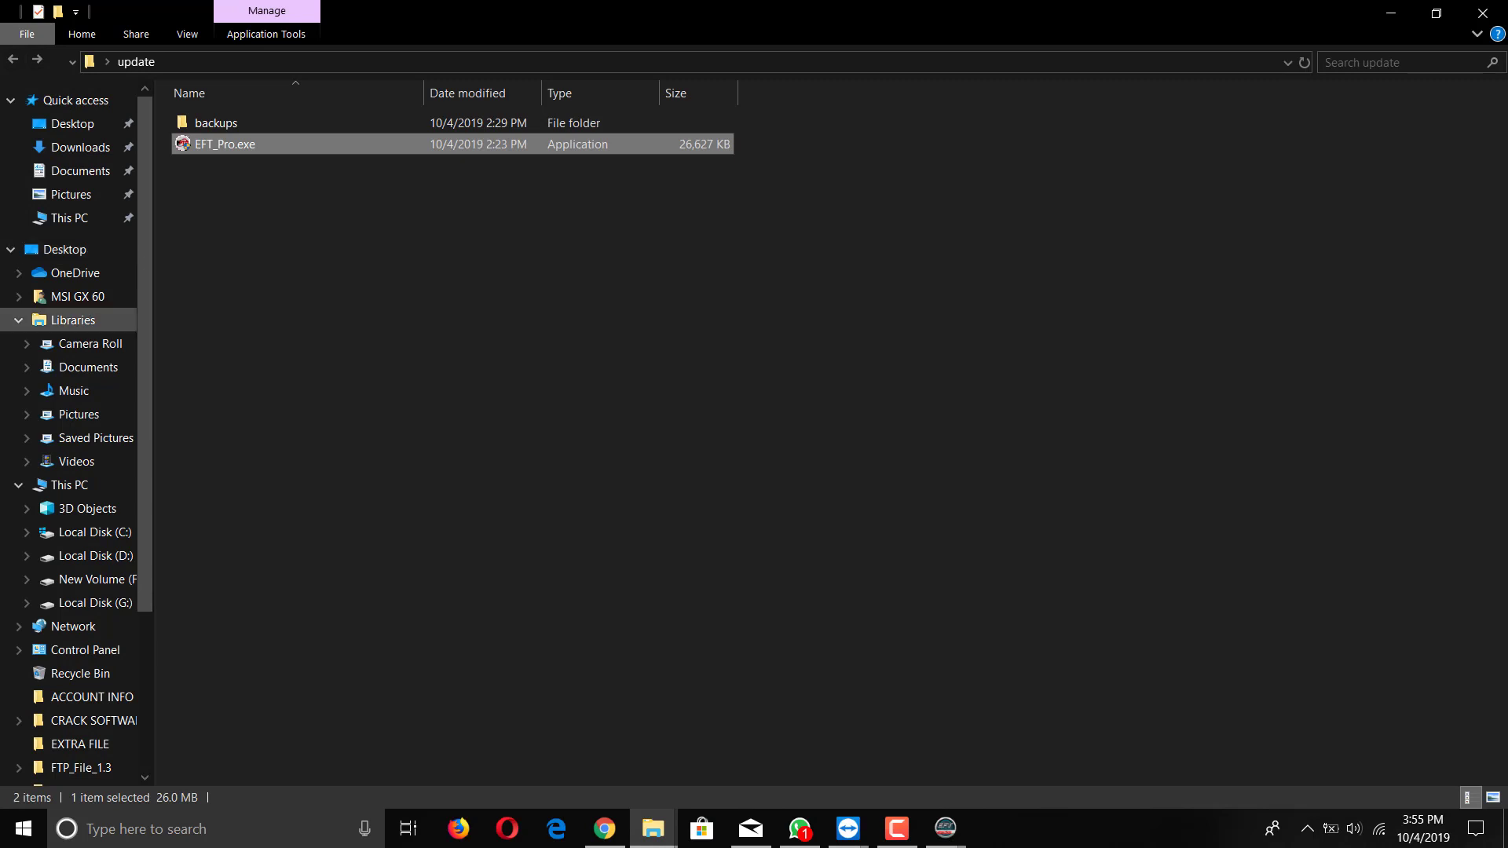
Step: Navigate File Explorer to C:/Windows/system32/drivers/etc by pasting the path into the address bar
click(69, 484)
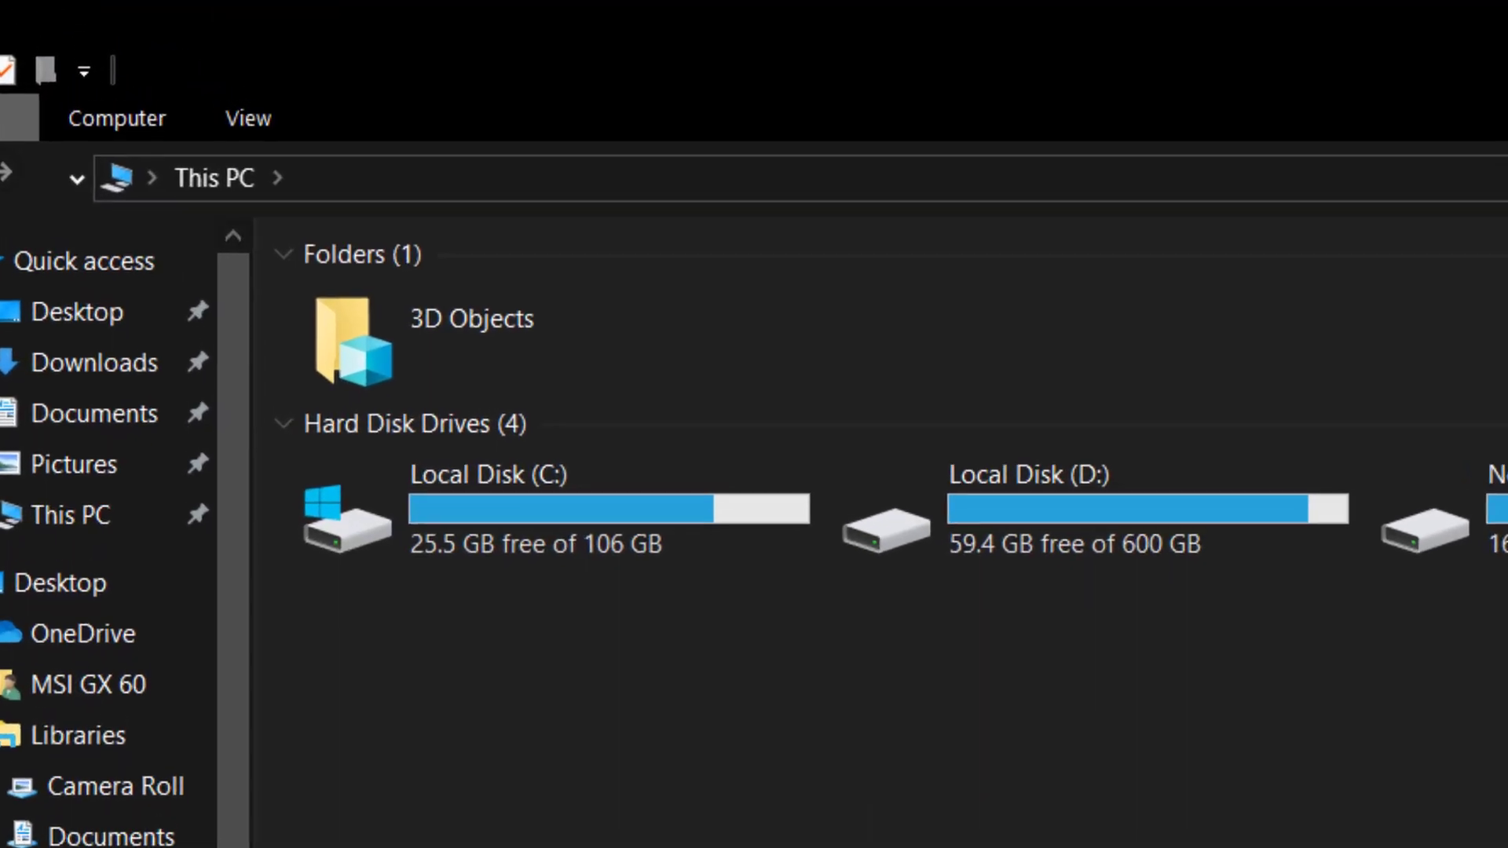
right_click(664, 88)
click(742, 148)
right_click(1088, 177)
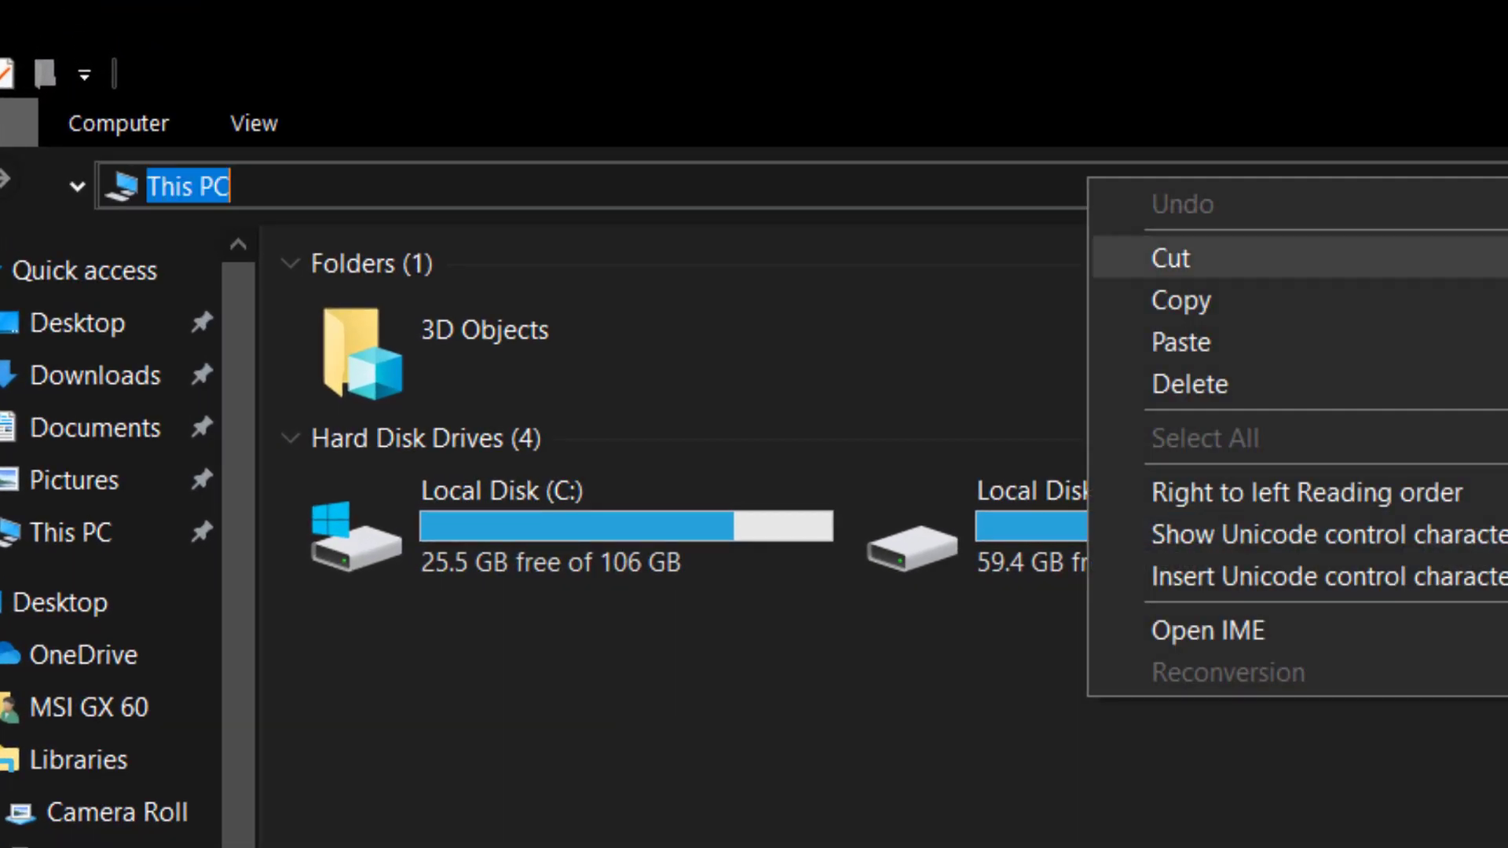
click(1162, 342)
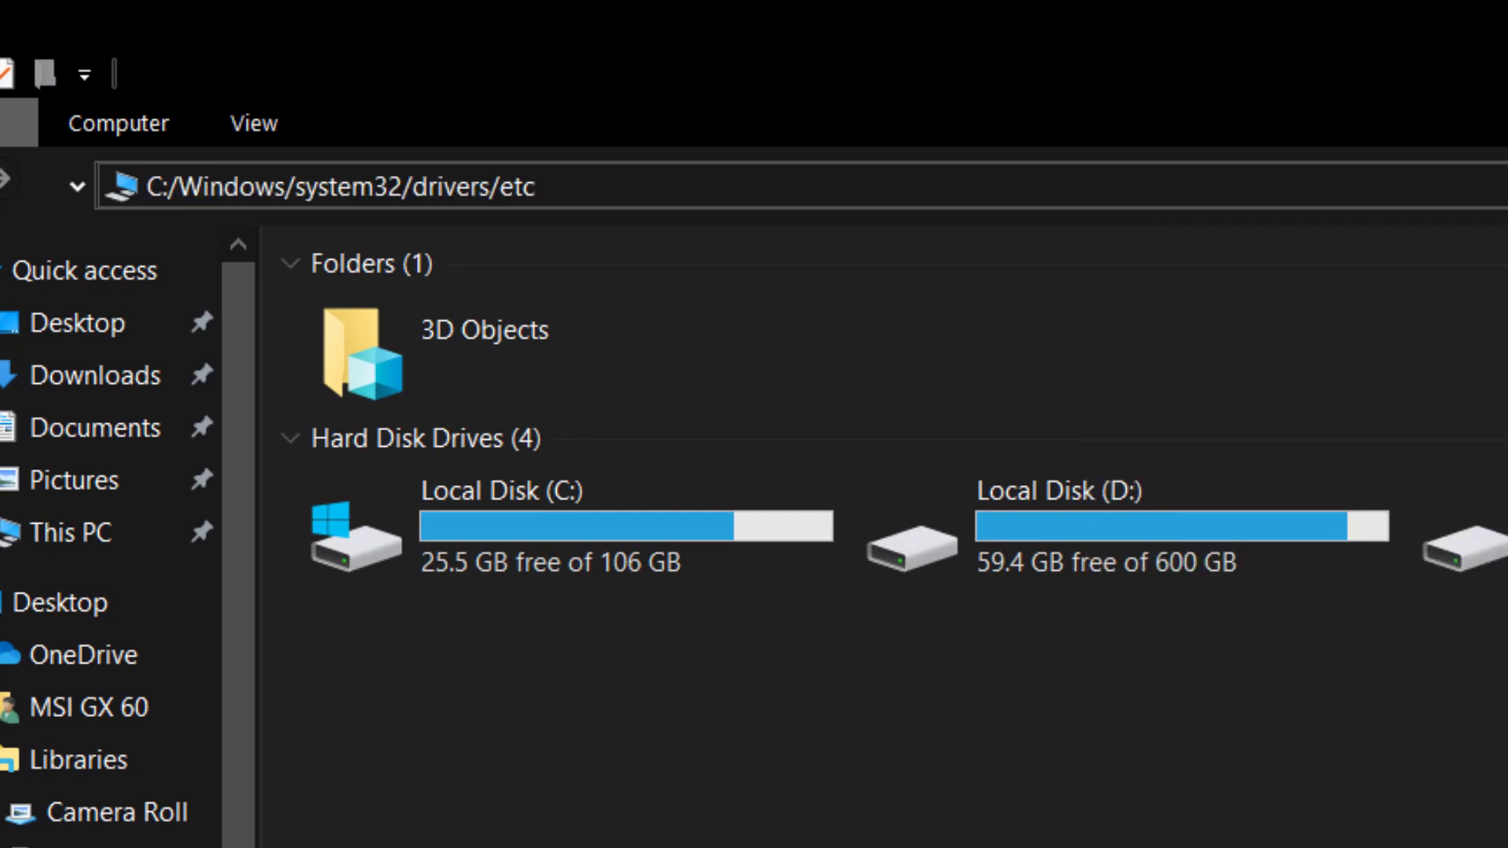
key(ctrl+a)
key(Return)
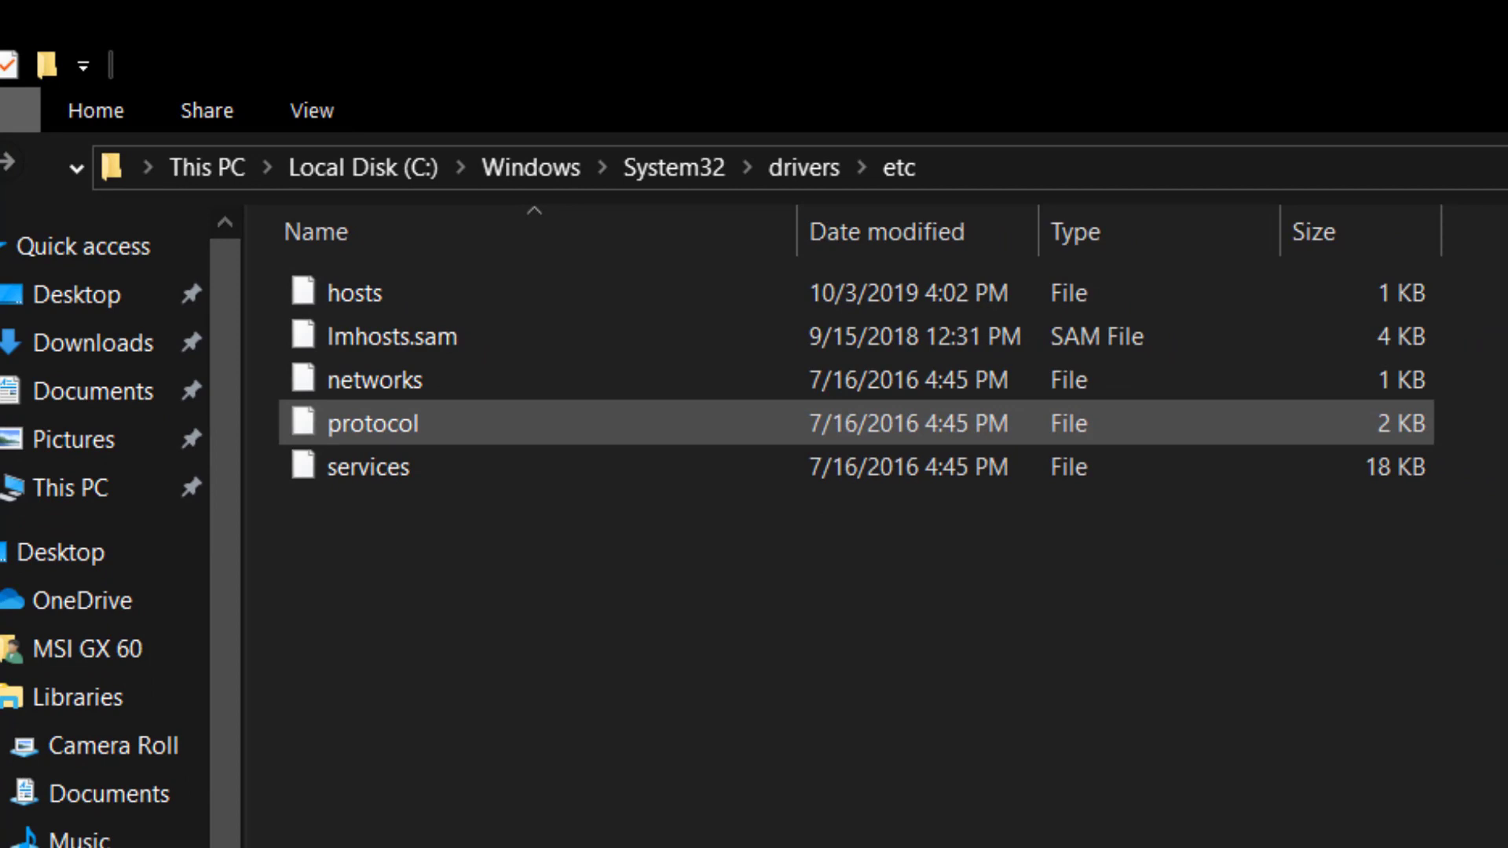
Step: Delete the hosts file, then minimize Explorer and Chrome to reveal the desktop
right_click(366, 293)
click(337, 451)
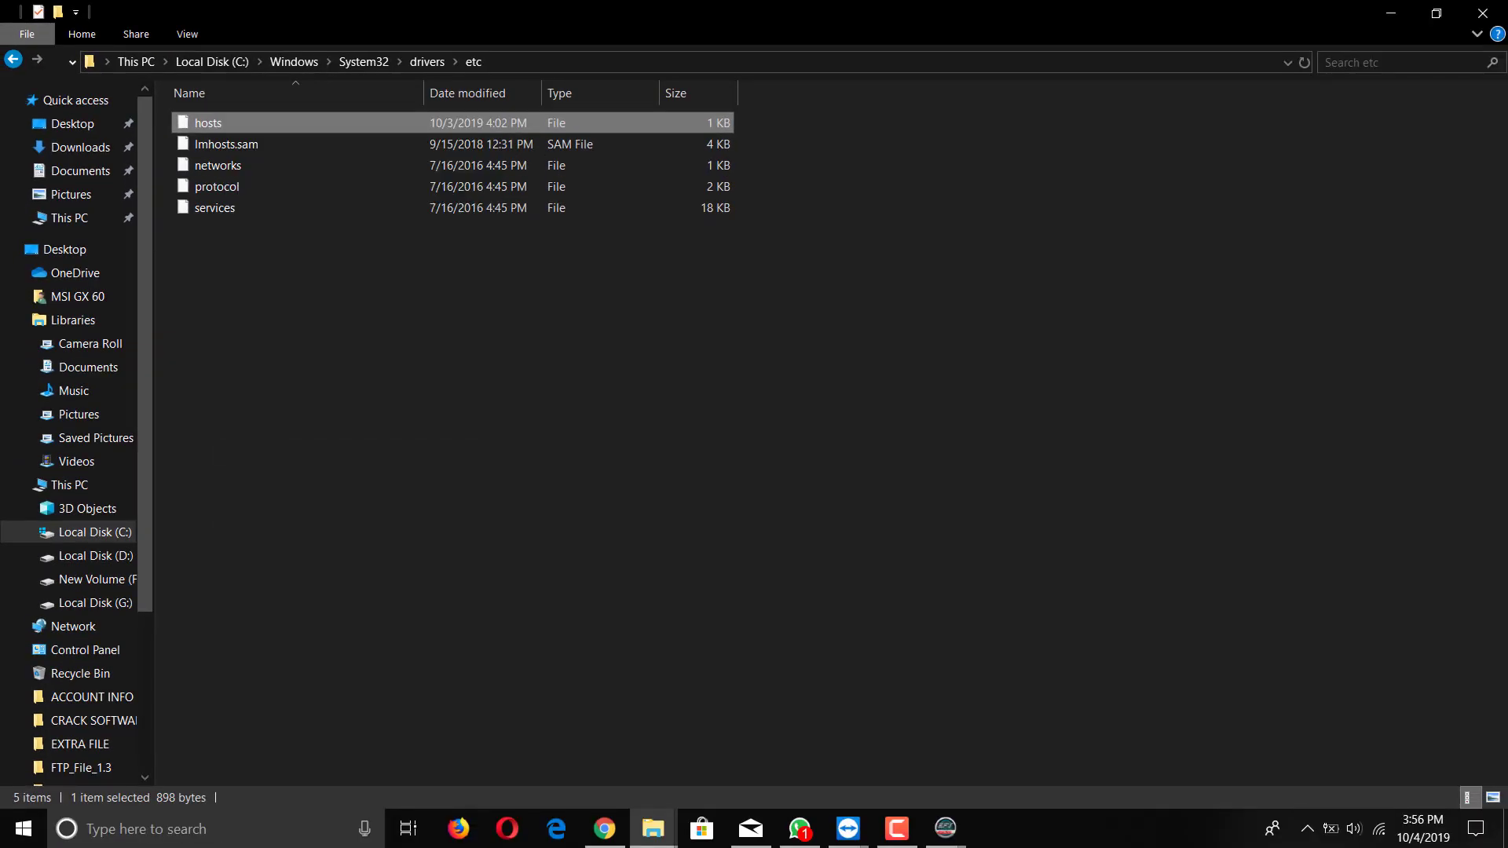
click(1391, 12)
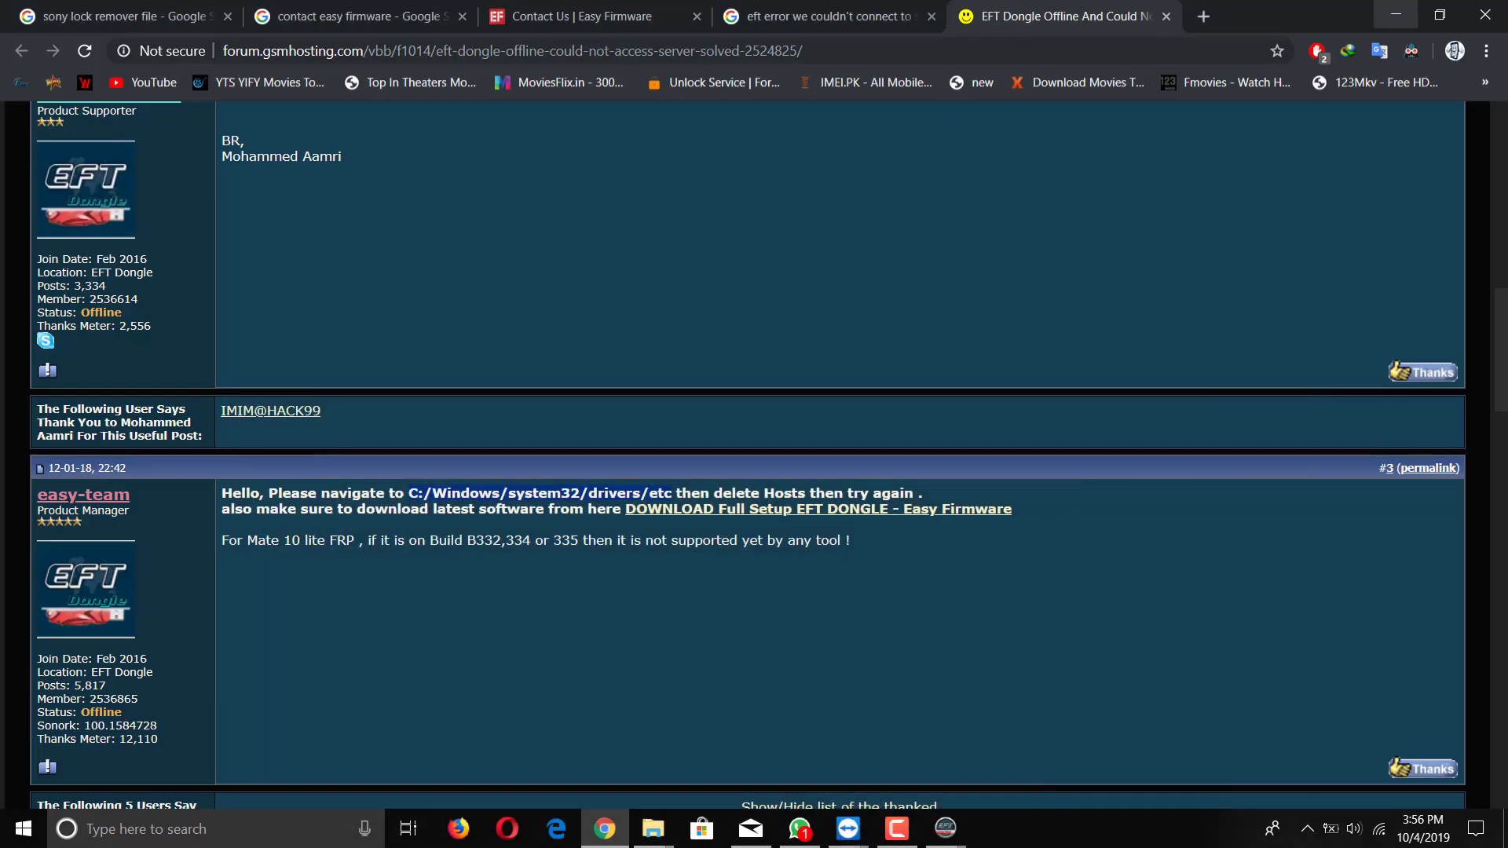
click(1396, 14)
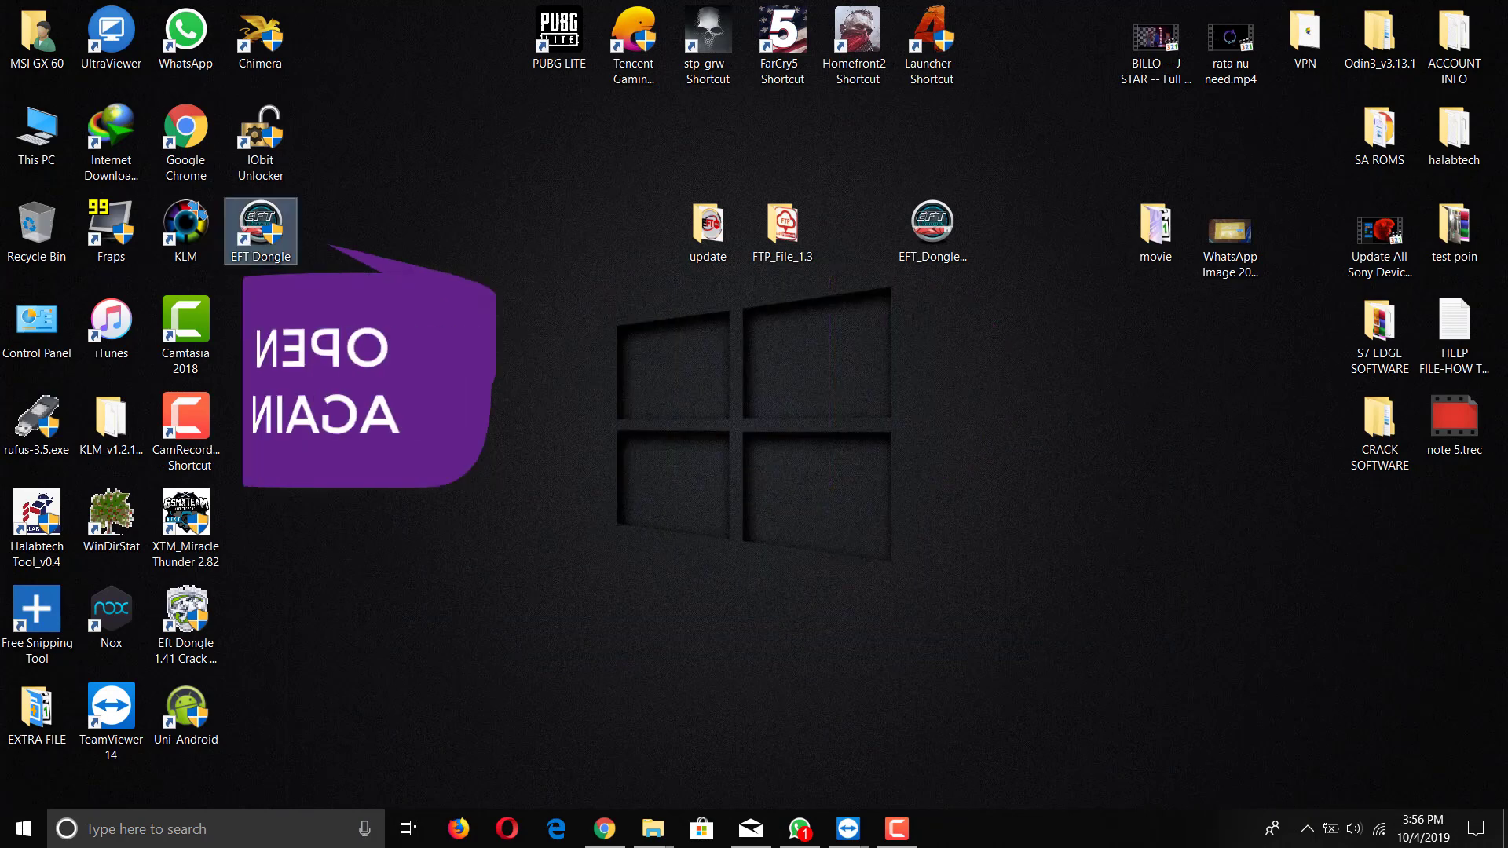
Step: Launch EFT Dongle and bring up its account registration form from the login window
key(Return)
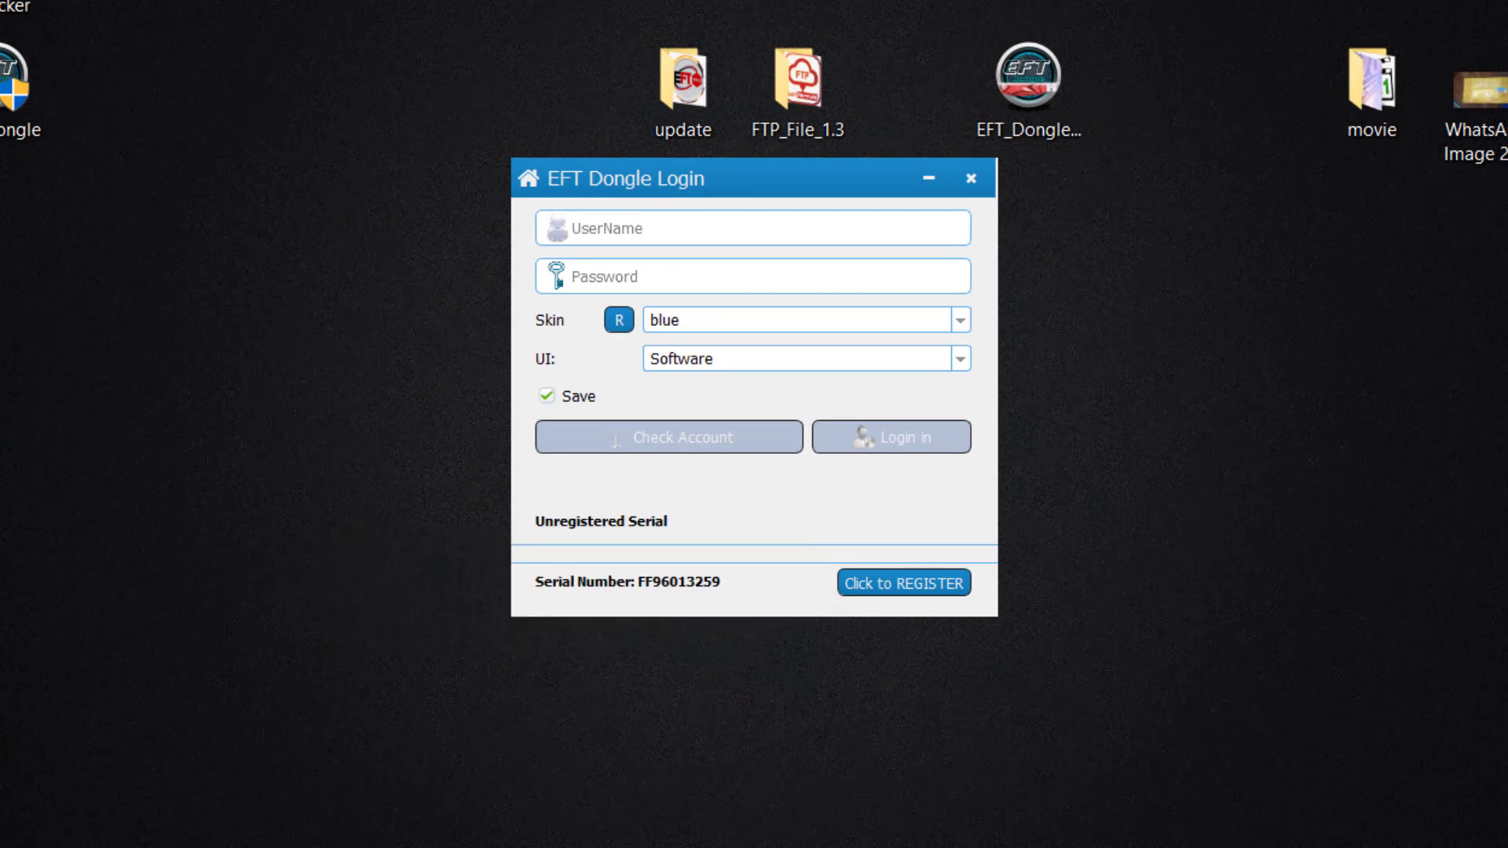
click(904, 583)
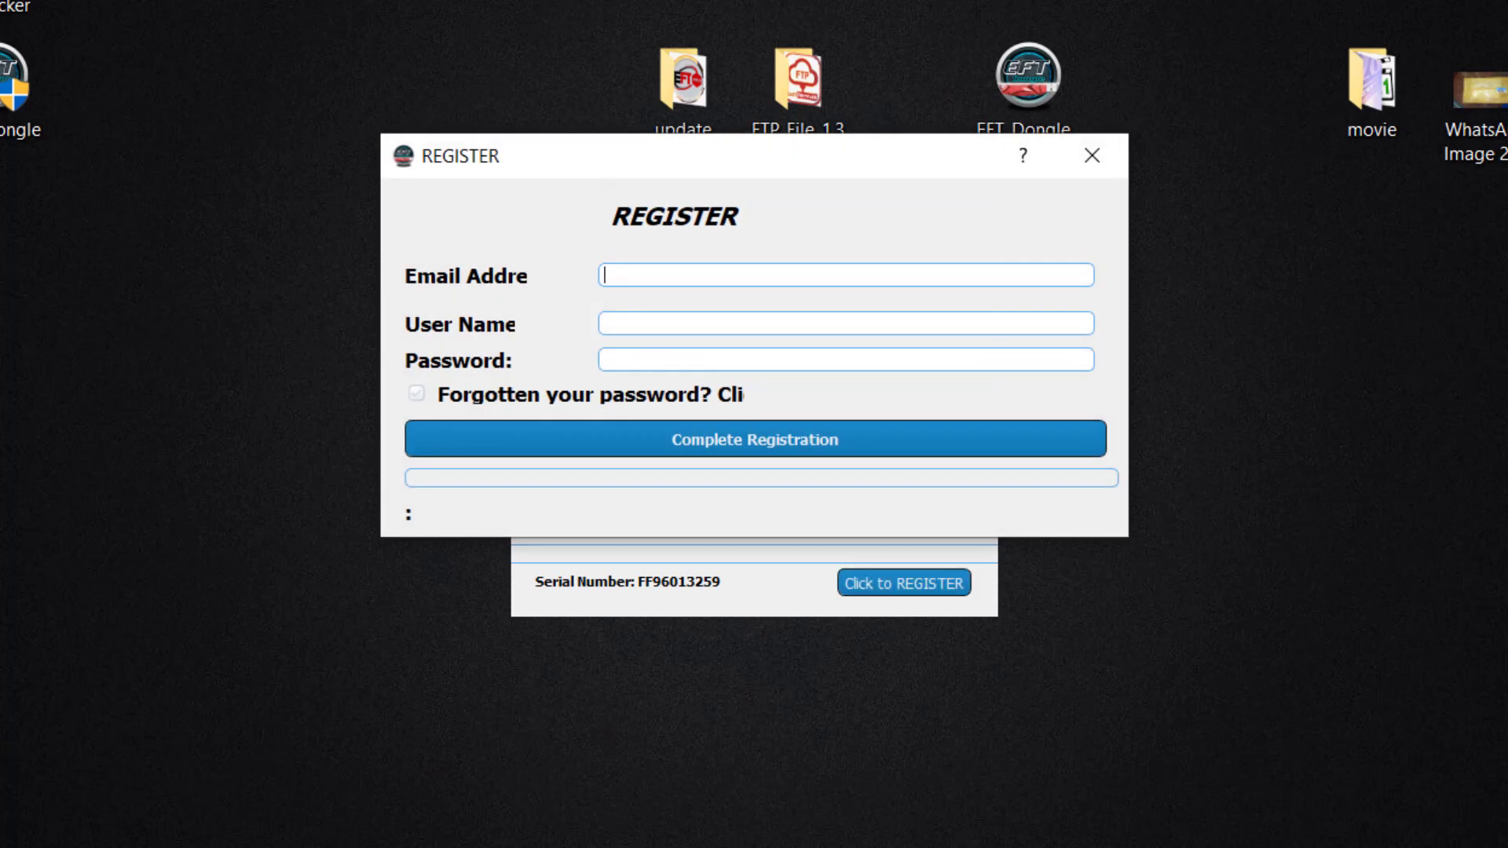
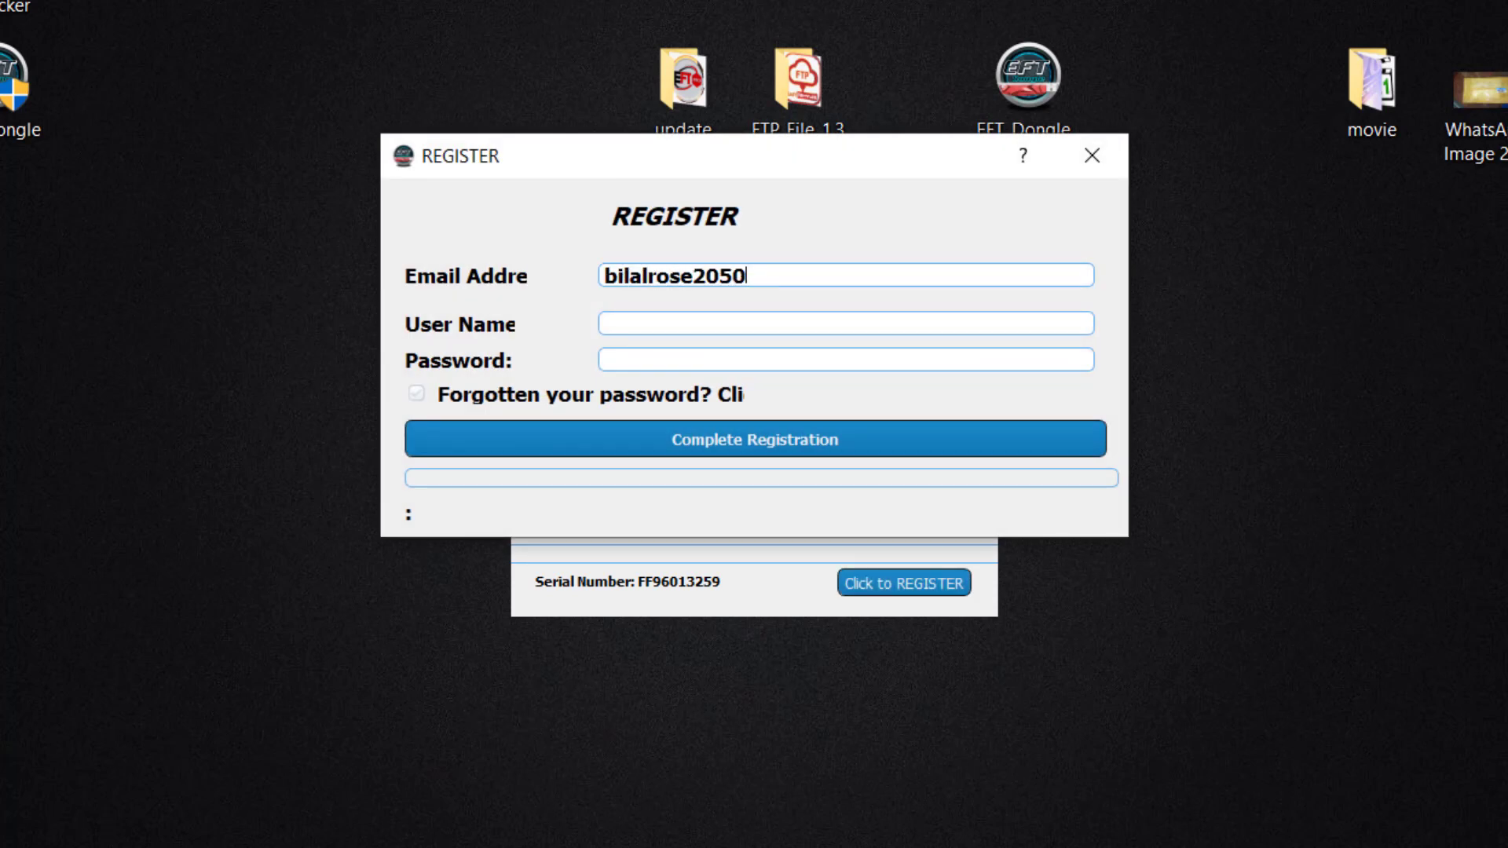
Step: Fill the registration form with the e-mail address, a user name and a password
click(605, 323)
text(bilal)
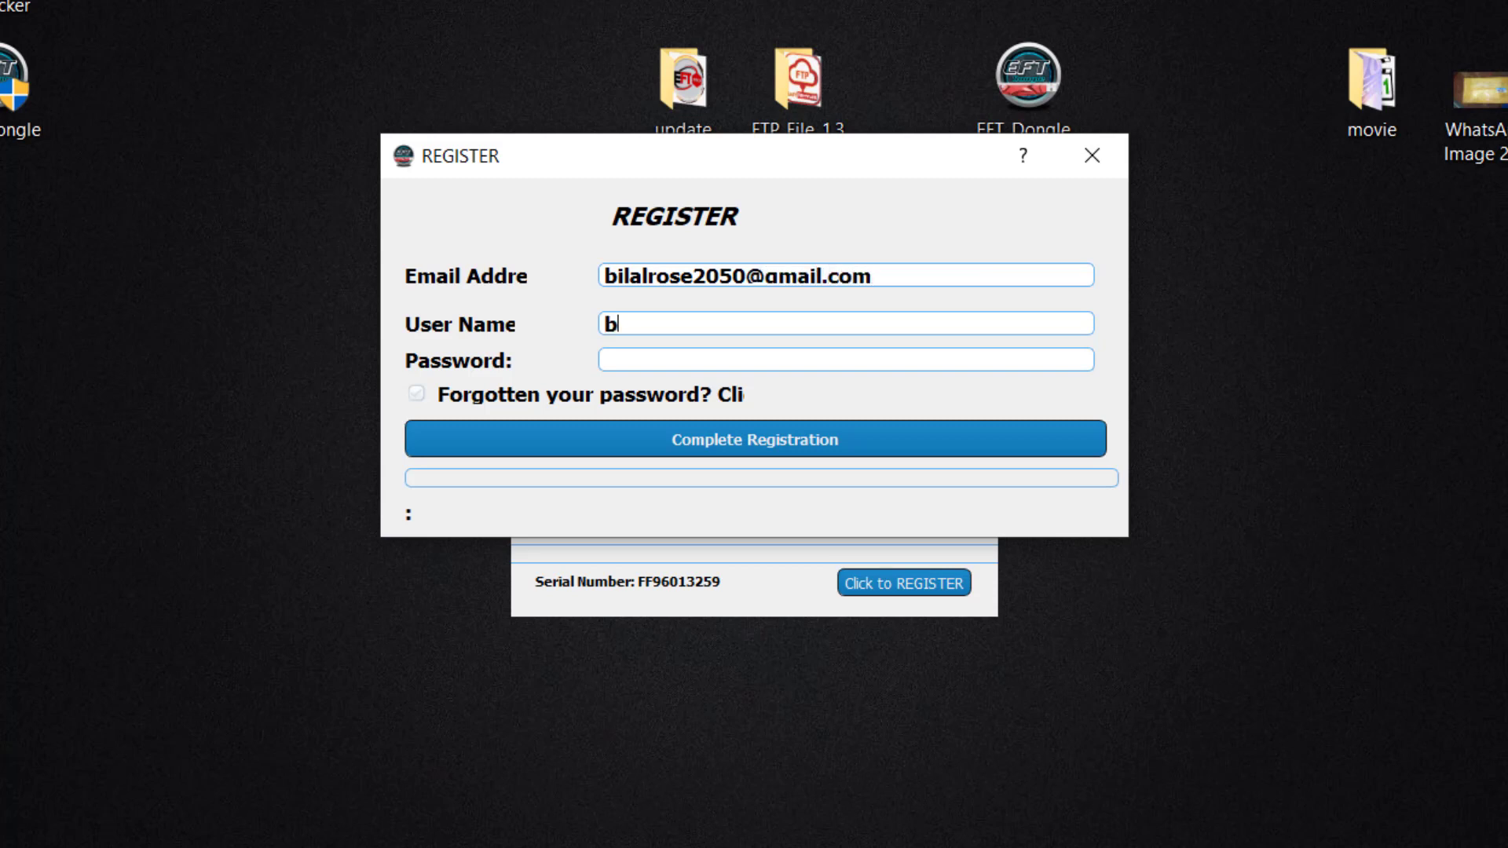
click(604, 359)
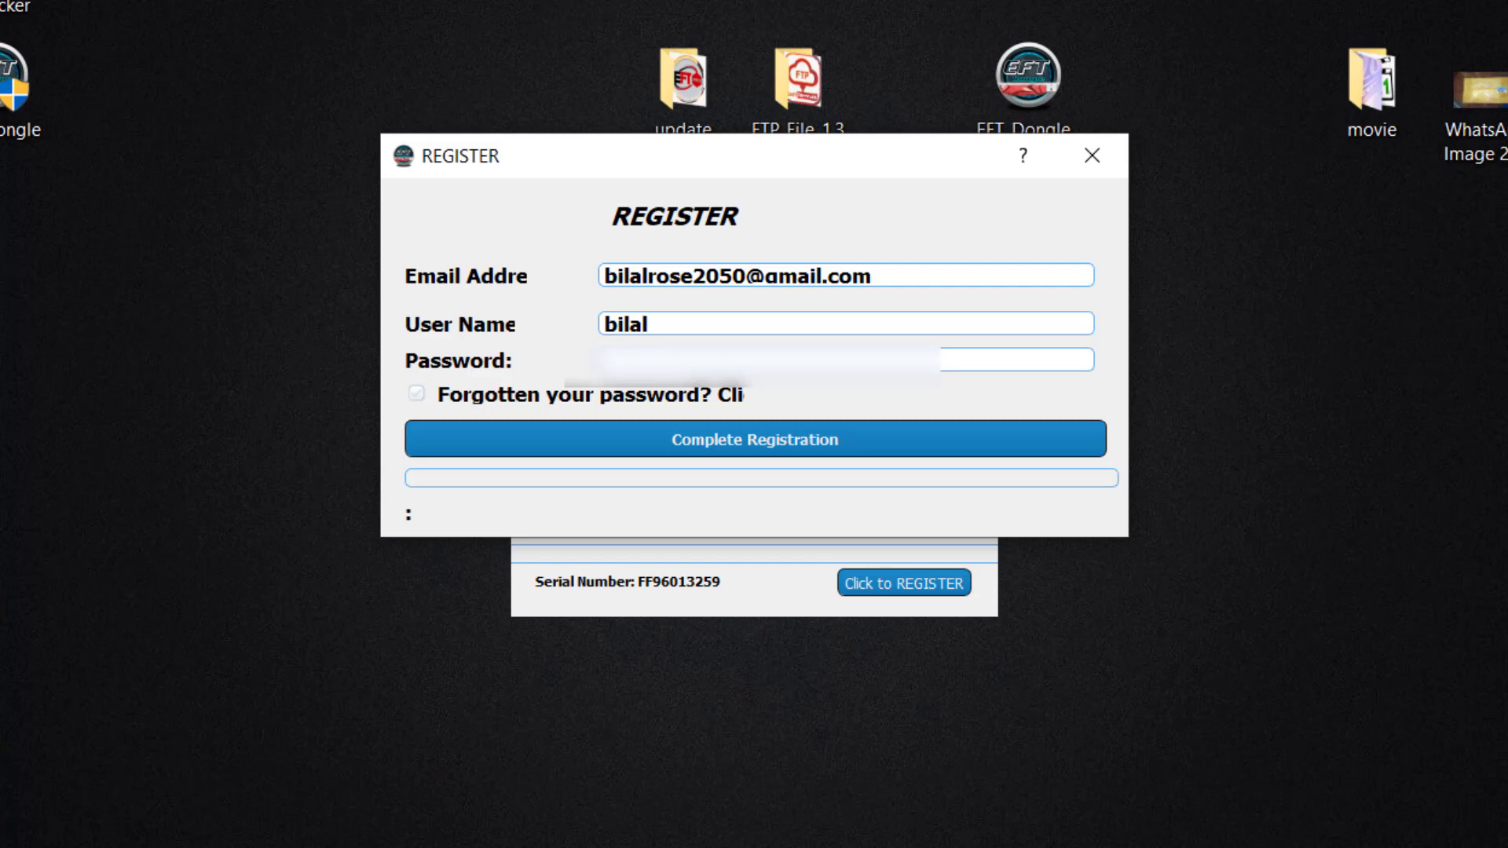
text(12345678901234)
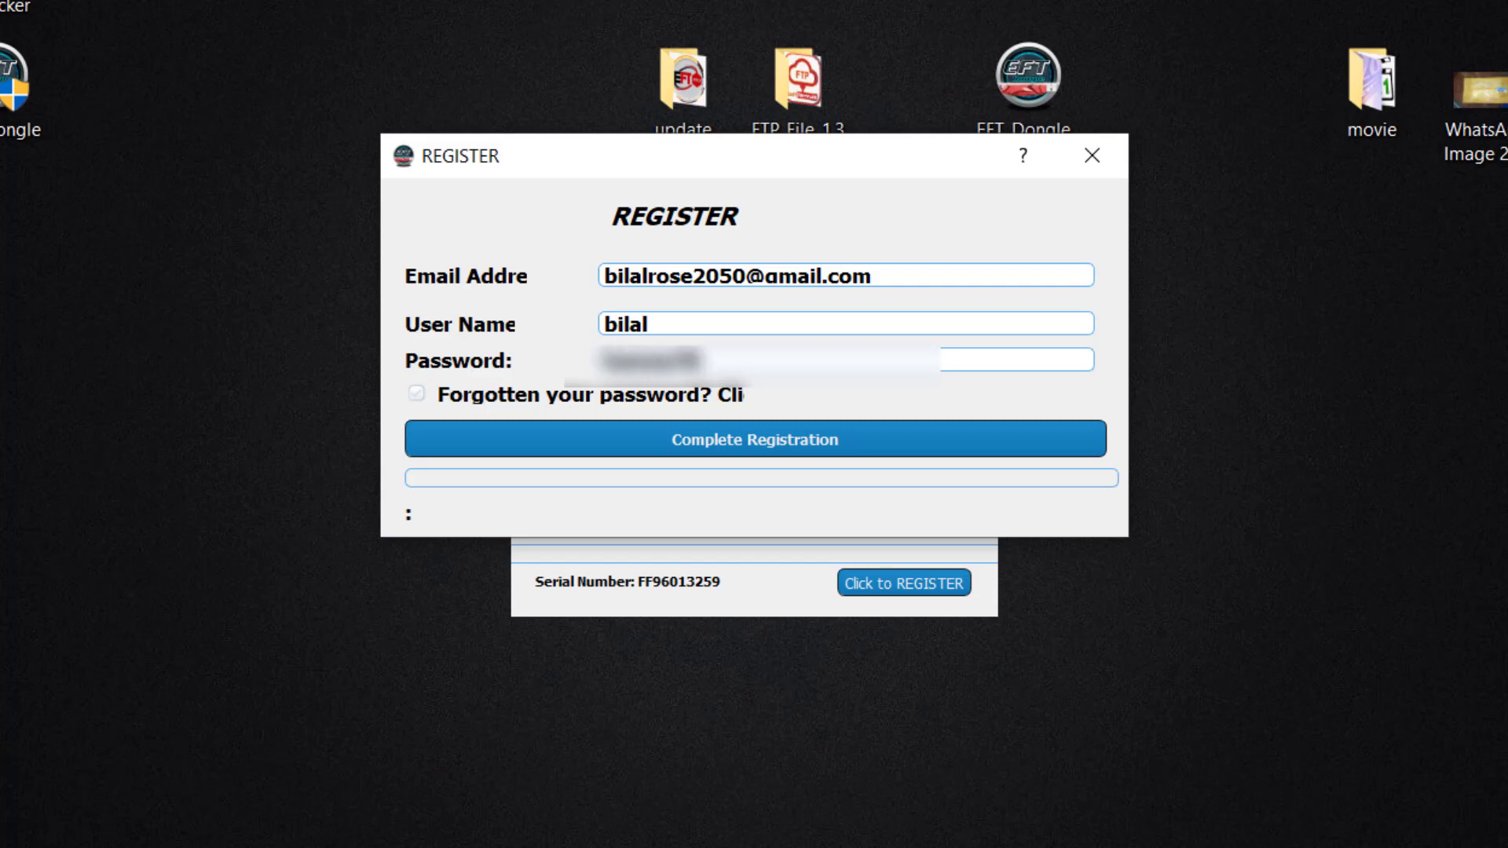
click(648, 323)
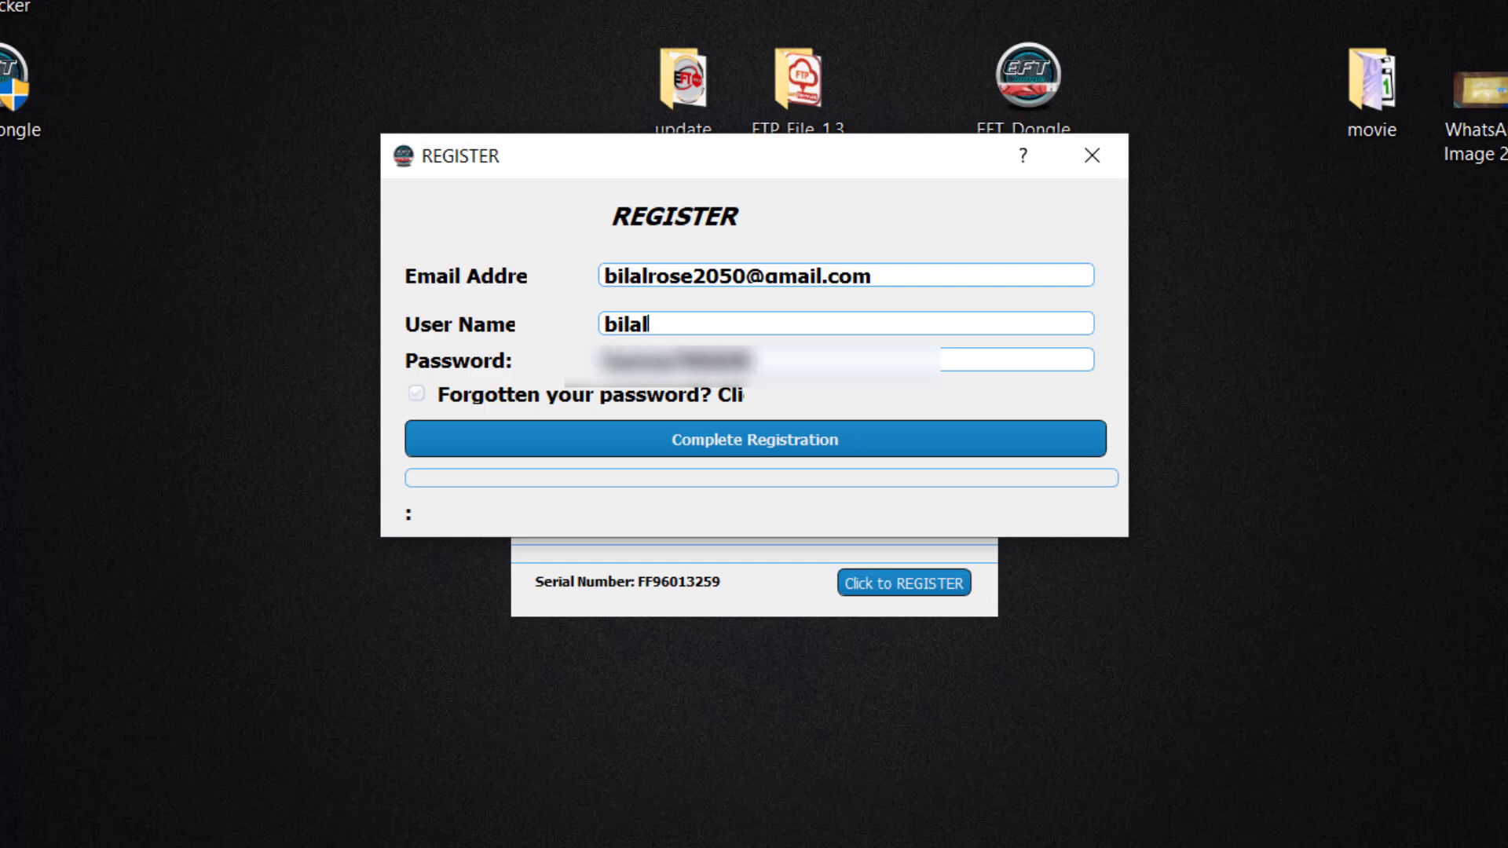
text(7866)
Step: Submit the registration, acknowledge the Register Successful message, and close the form and login window
click(755, 438)
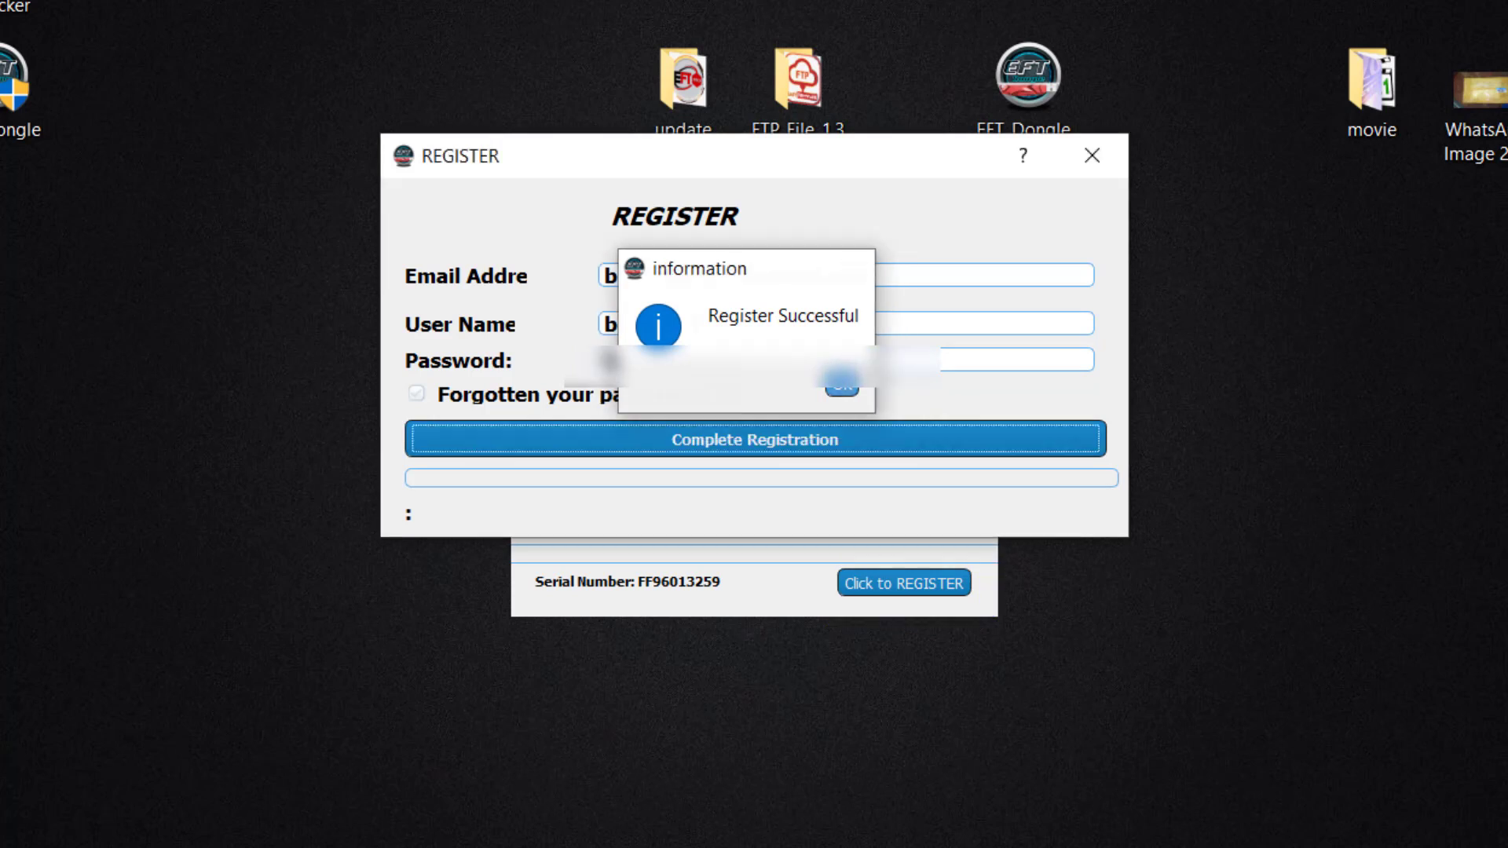
key(Return)
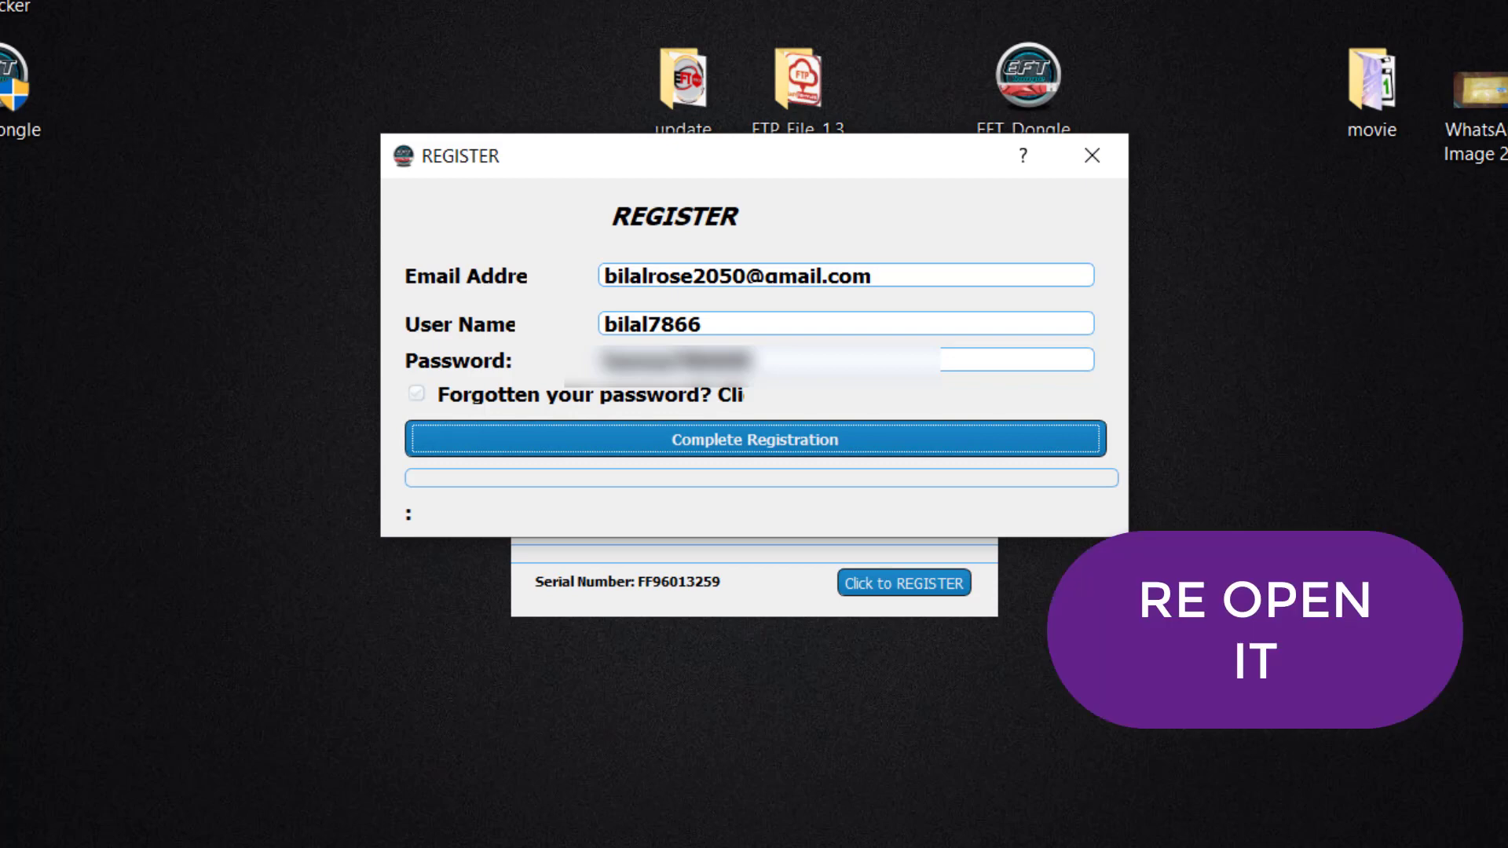
click(1092, 156)
key(alt+F4)
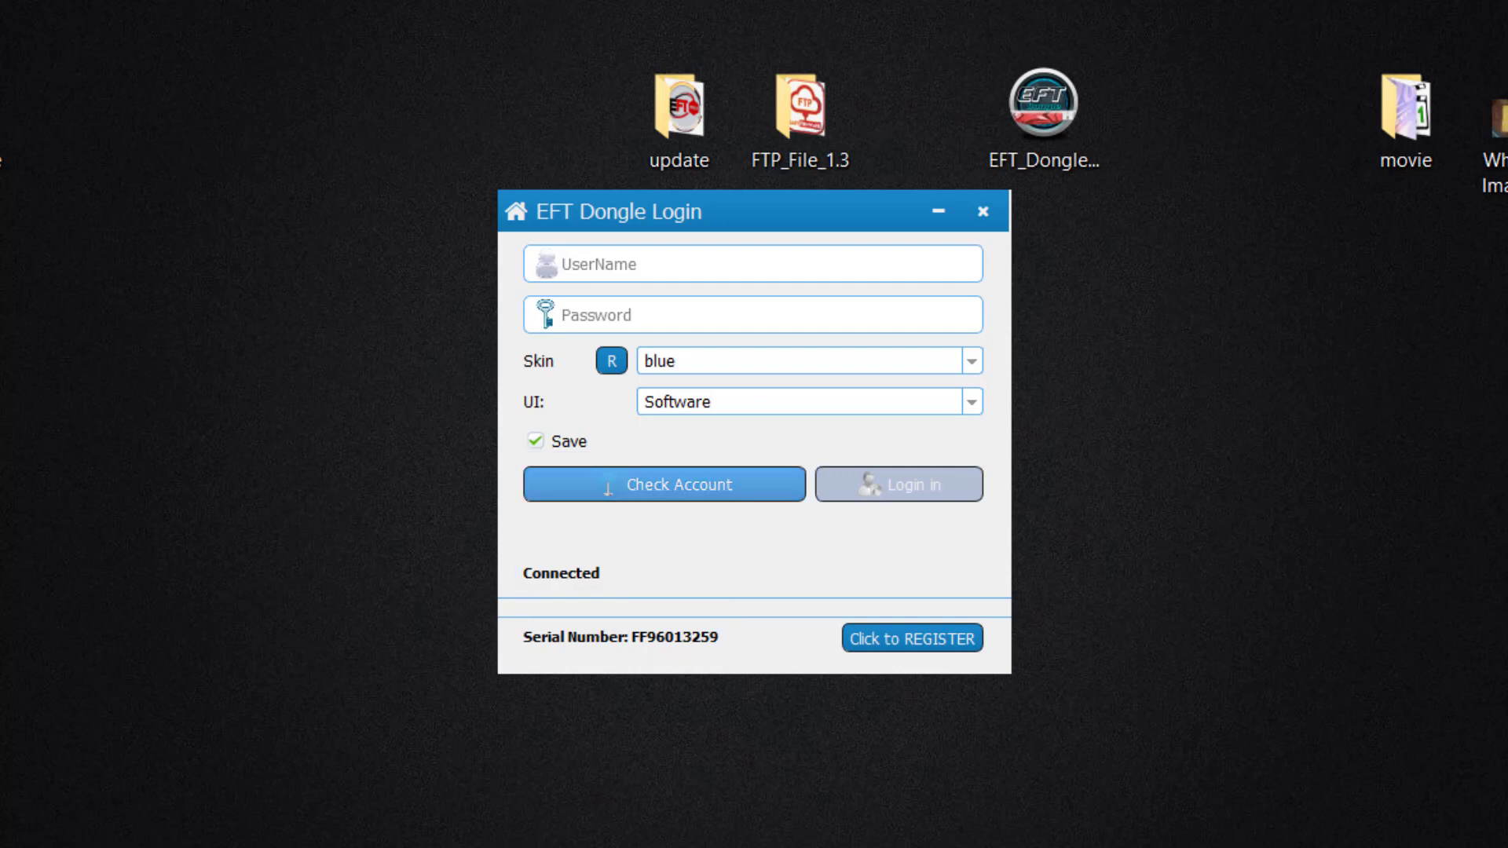
Step: Enter the new account's user name and password, check the account, and log in
key(Return)
key(Return)
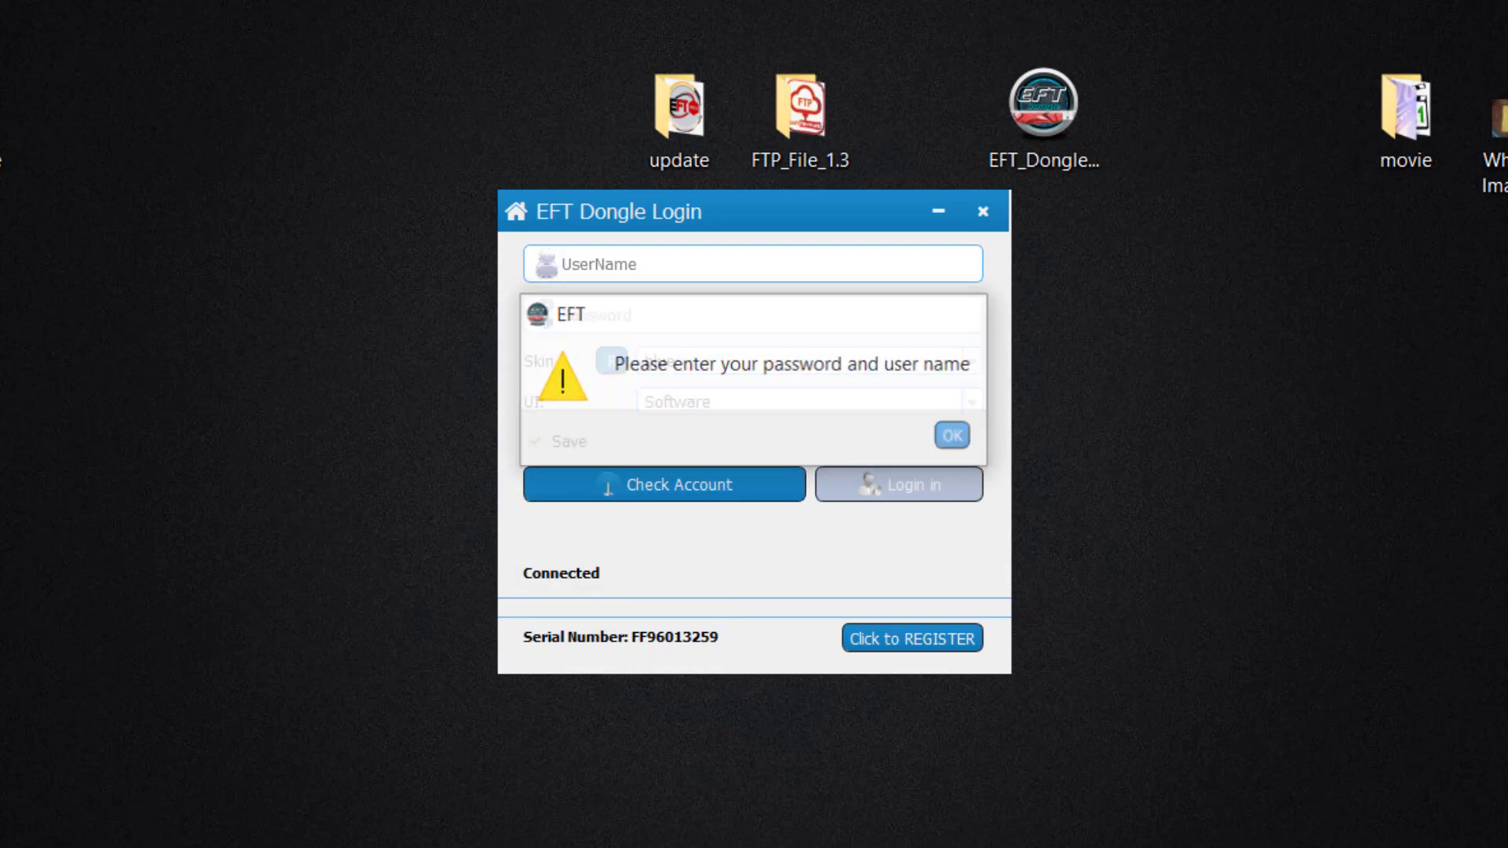
text(b)
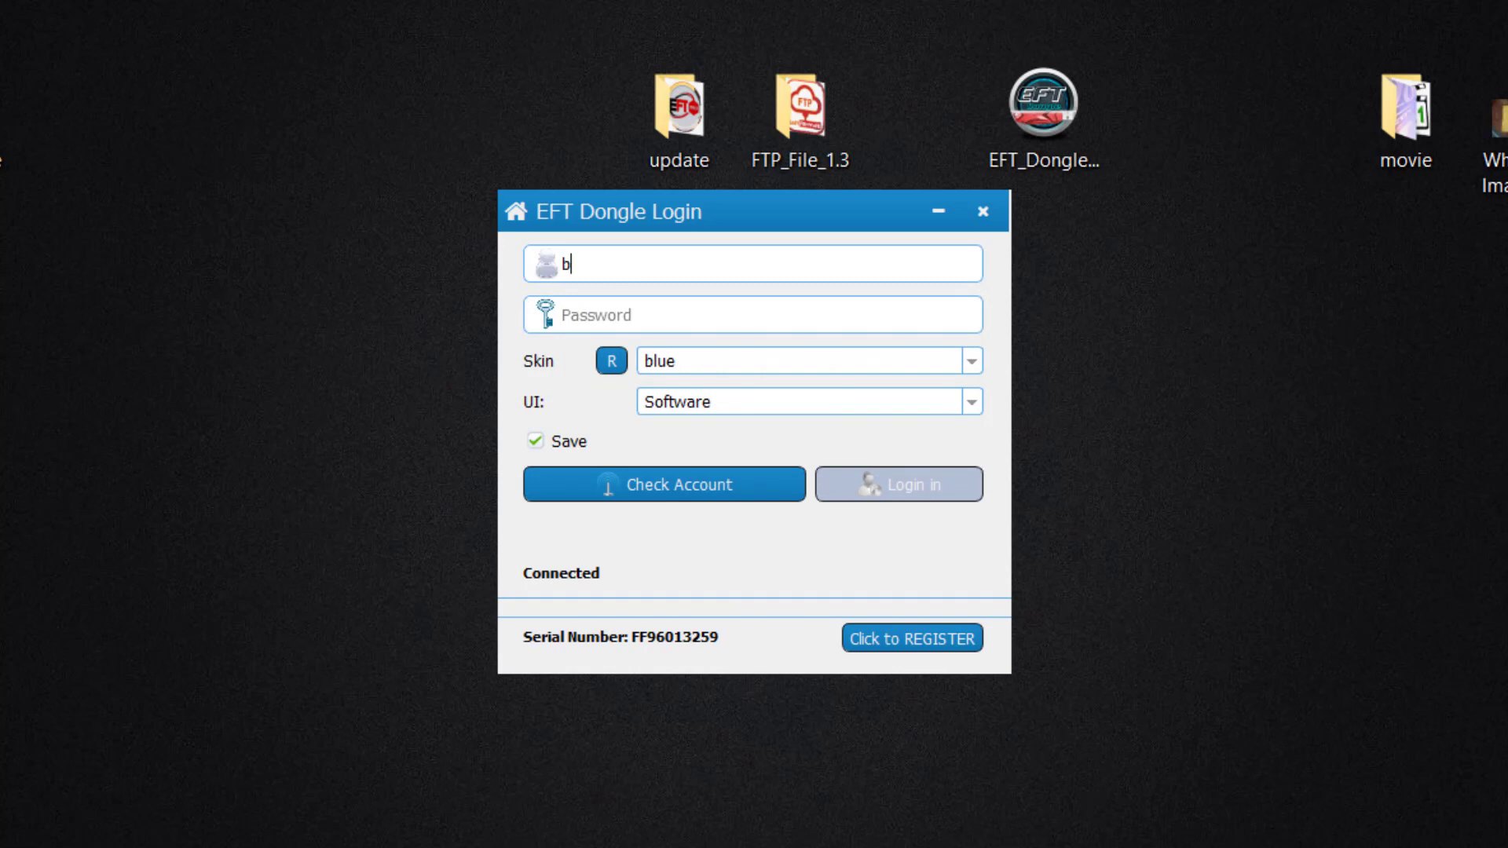
text(ilal7866)
key(Tab)
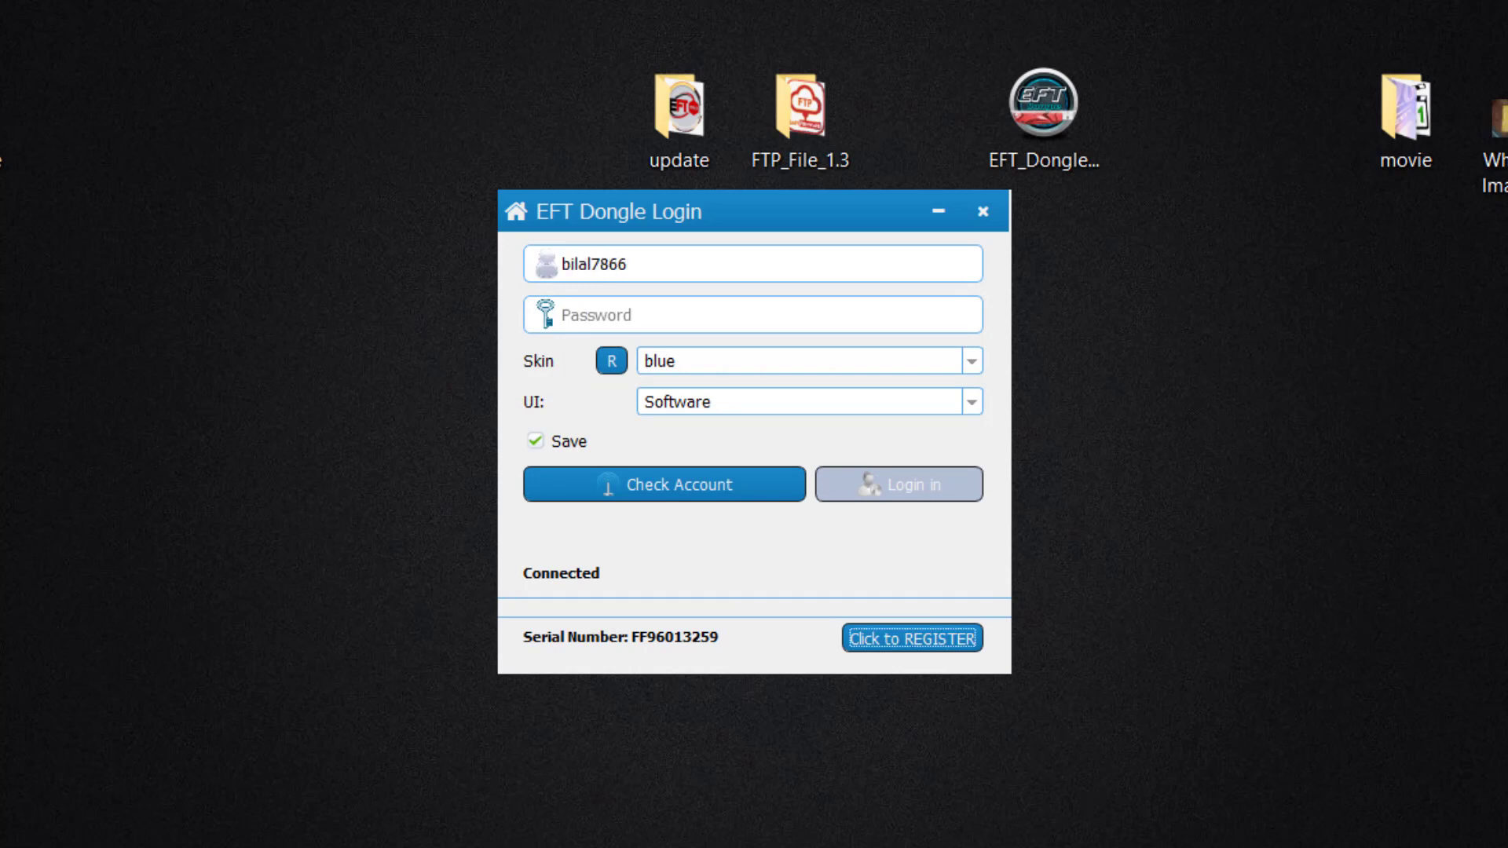
click(581, 315)
text(•••••)
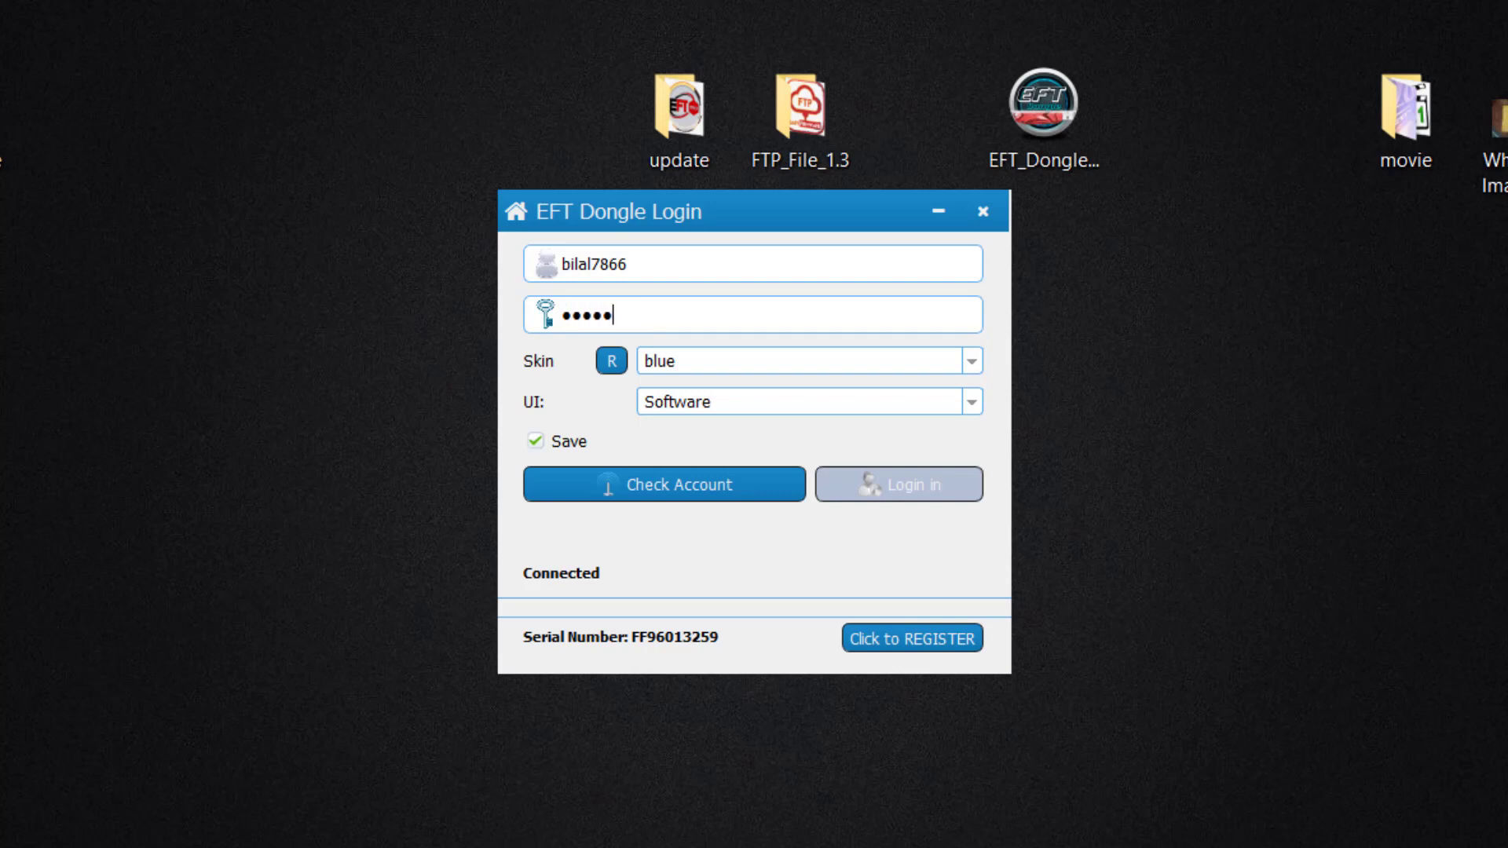
text(••••••)
click(664, 484)
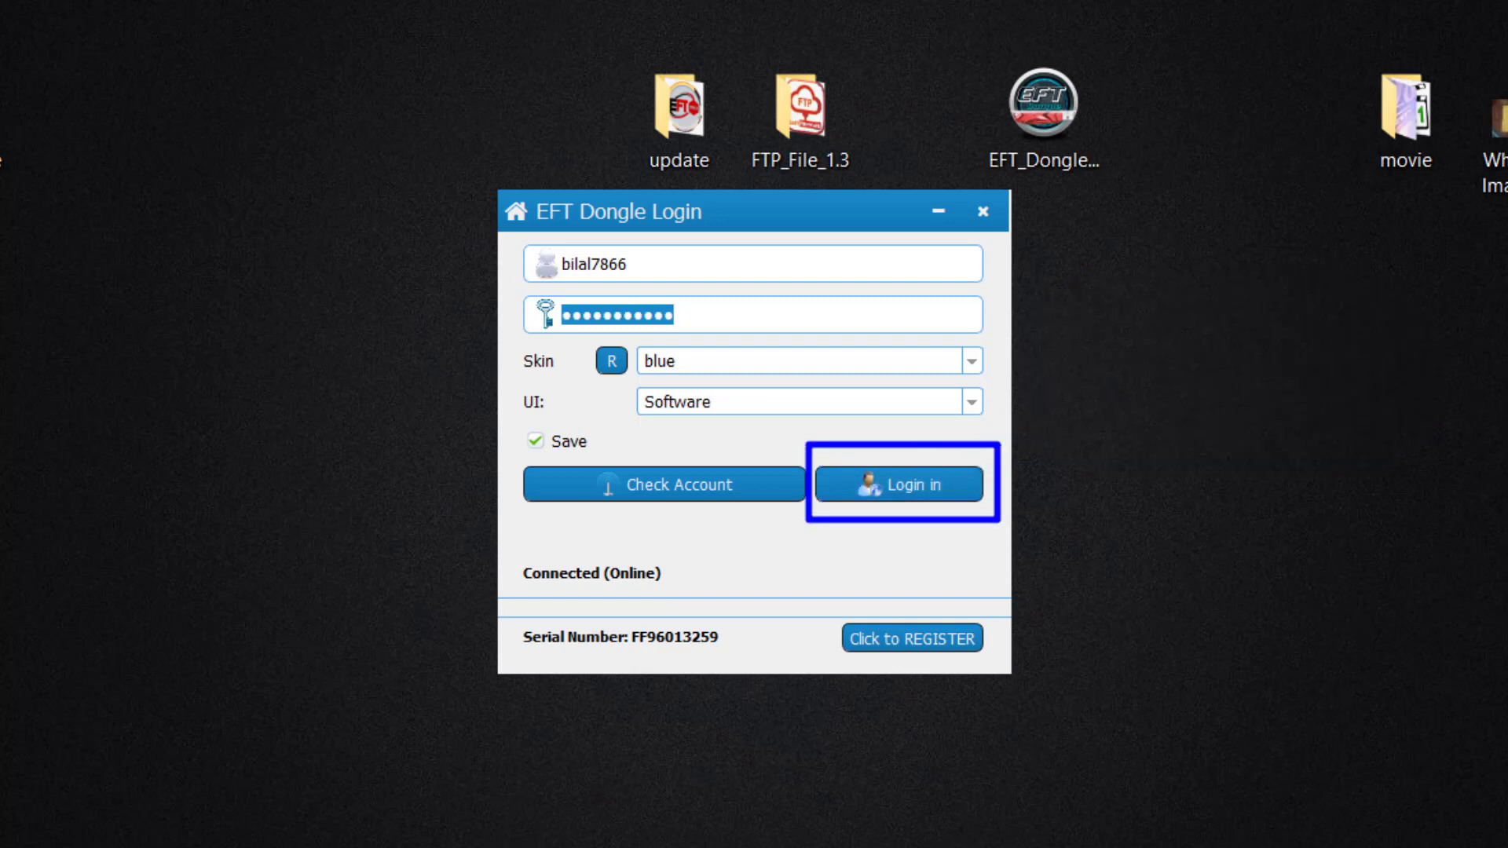
click(899, 485)
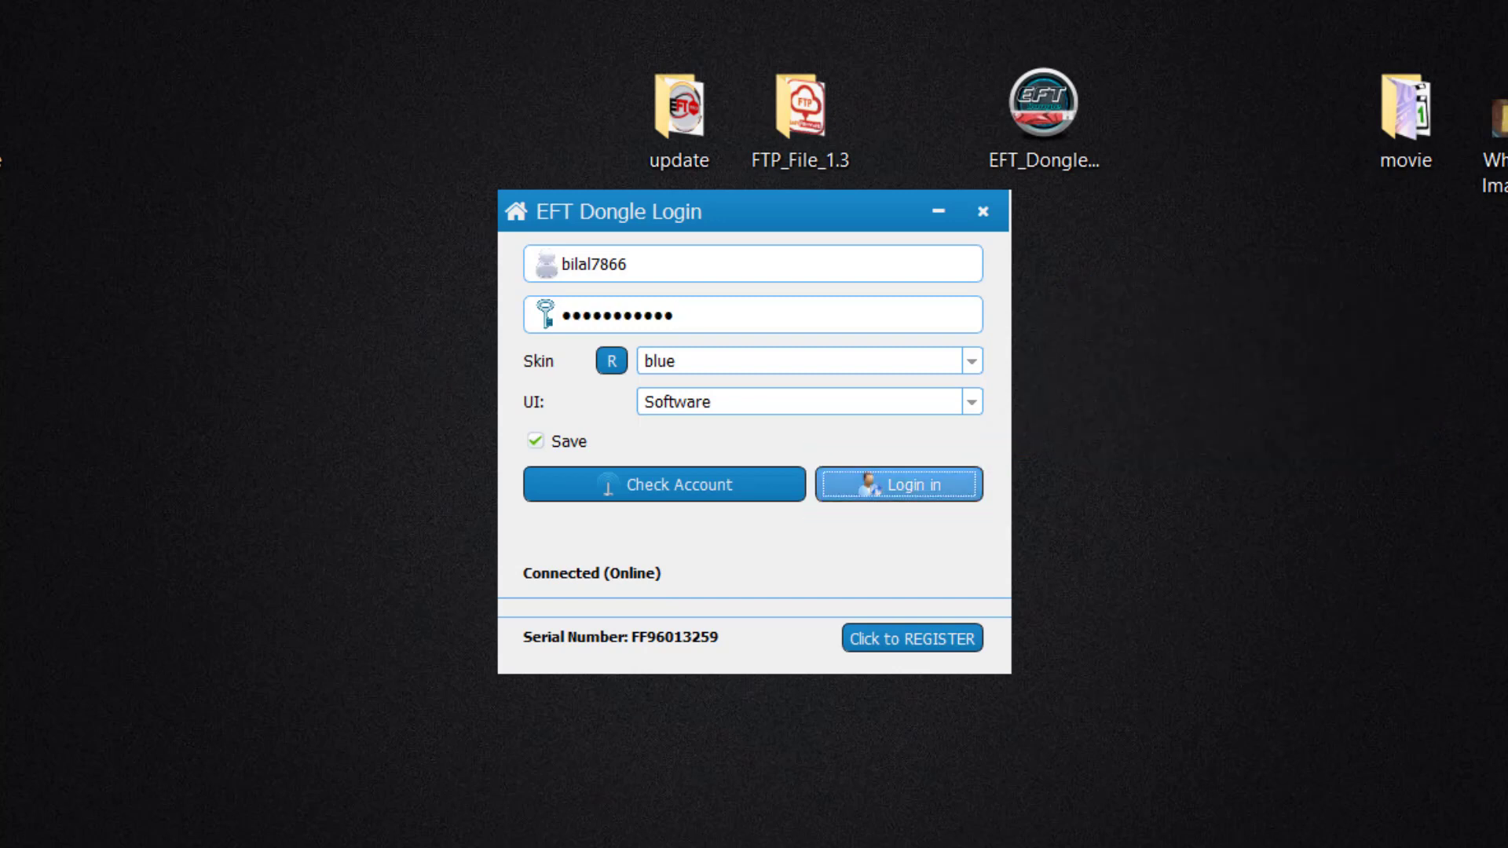